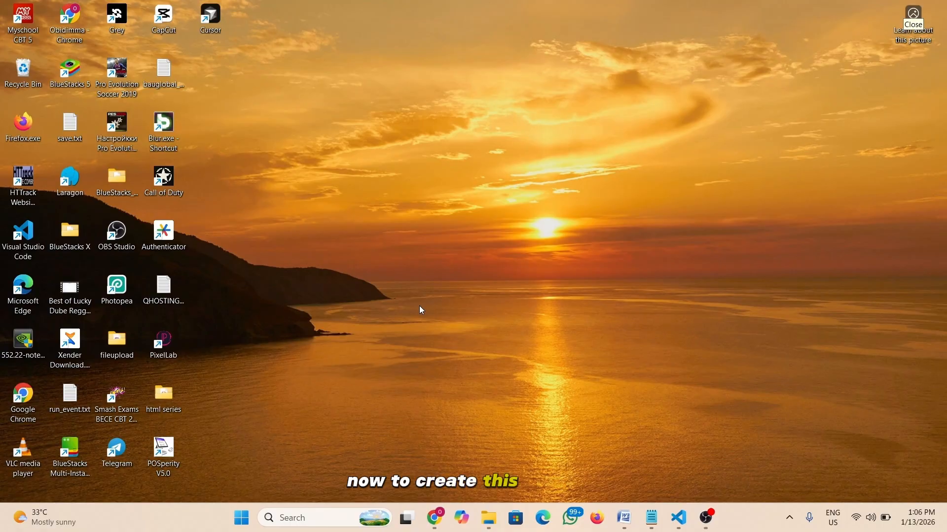
# - Search Google for 'veo3' in the Incognito Chrome window
pyautogui.moveTo(435, 518)
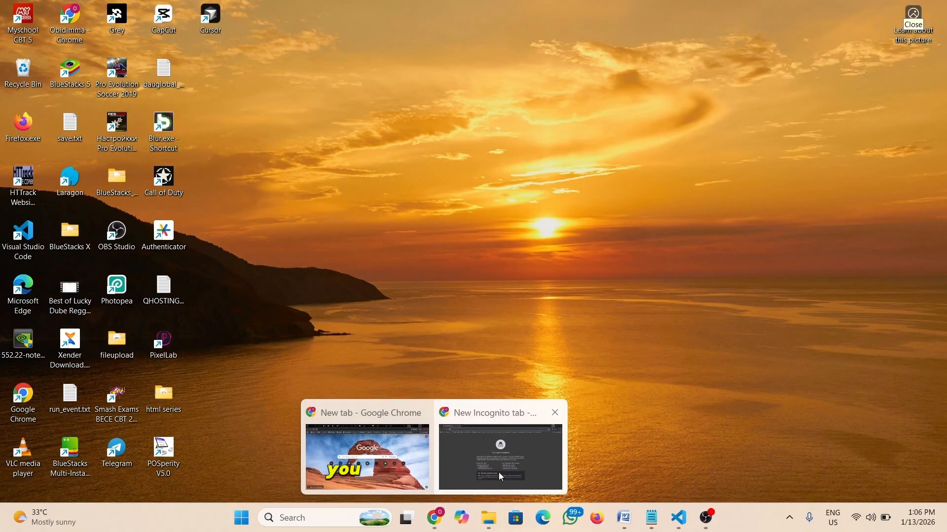
pyautogui.click(501, 476)
pyautogui.write('v')
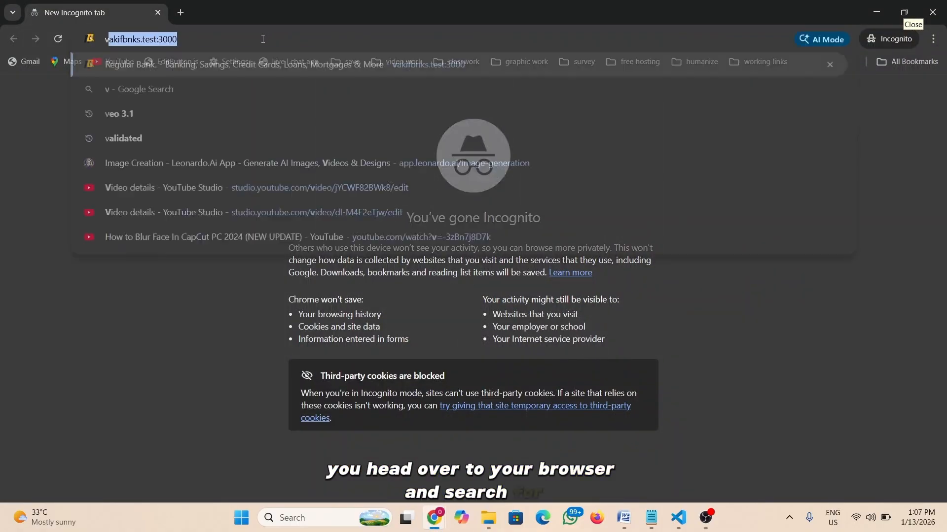
pyautogui.write('e9')
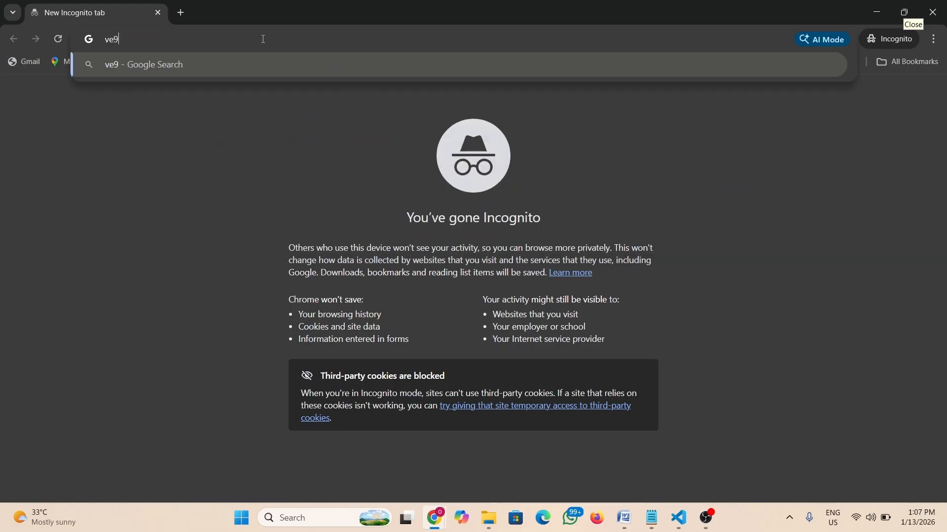
pyautogui.press('BackSpace')
pyautogui.write('o3')
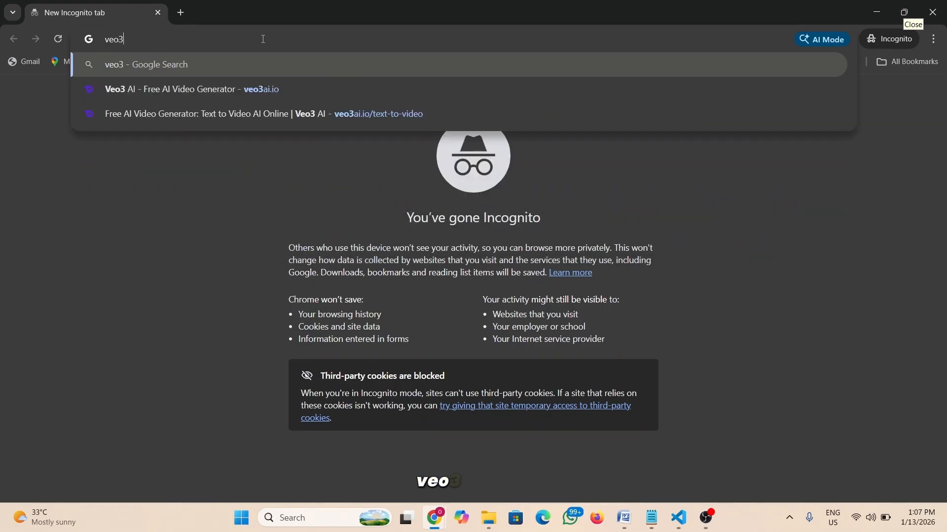
pyautogui.press('Return')
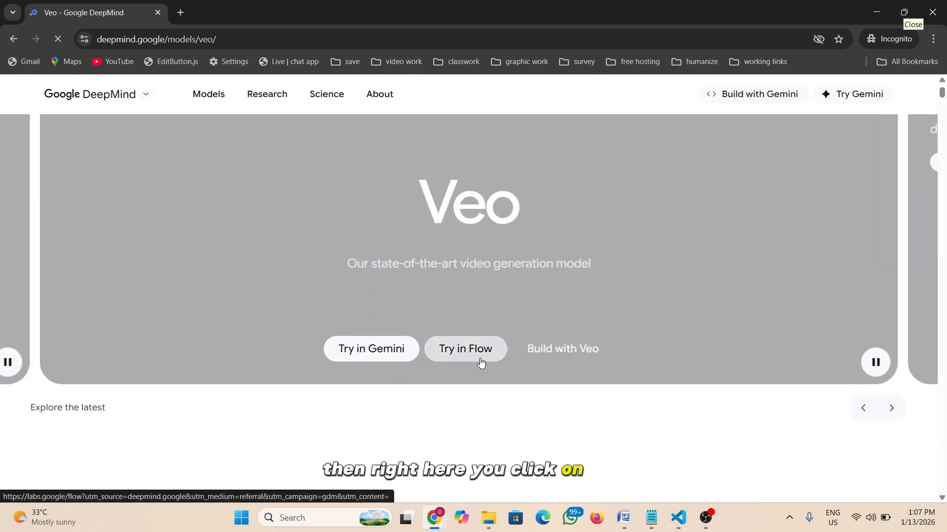
# - Go from the Veo page through Try in Flow and Create with Flow to the AI Test Kitchen sign-in
pyautogui.click(473, 359)
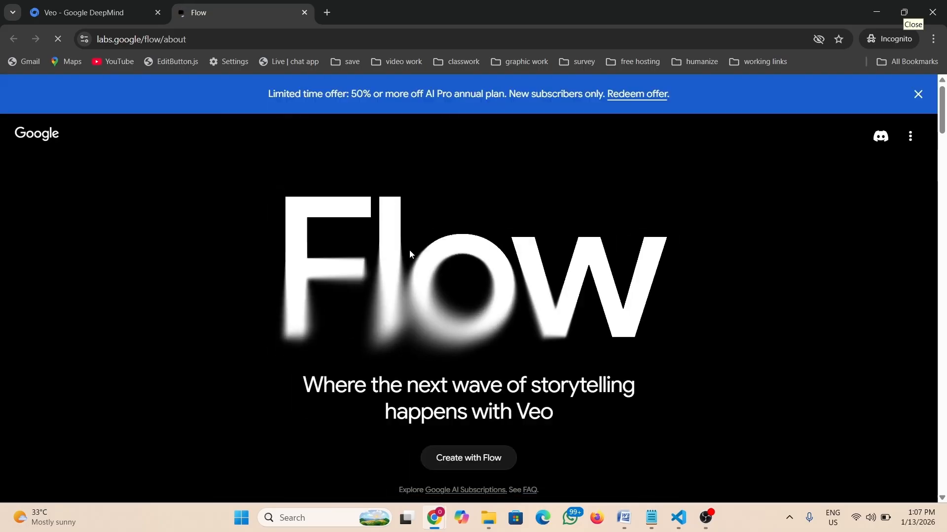
pyautogui.scroll(-4, 410, 251)
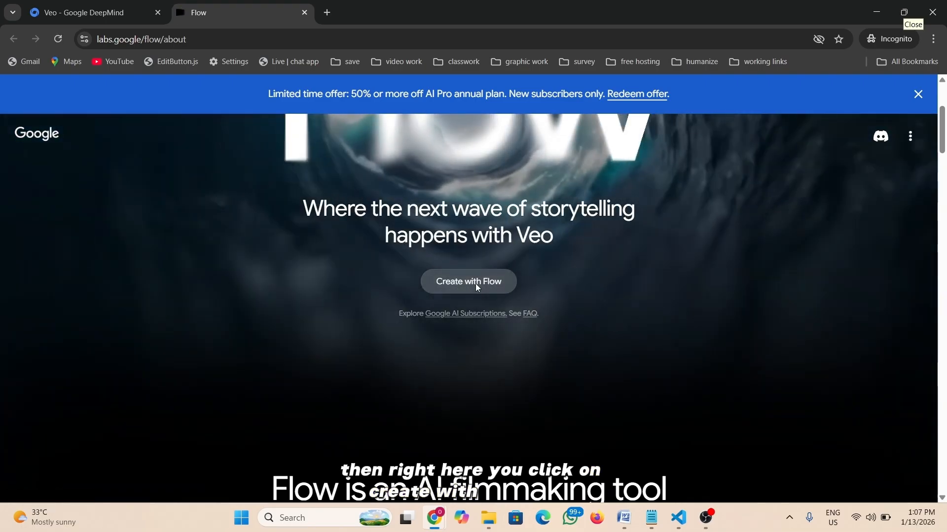
pyautogui.click(477, 287)
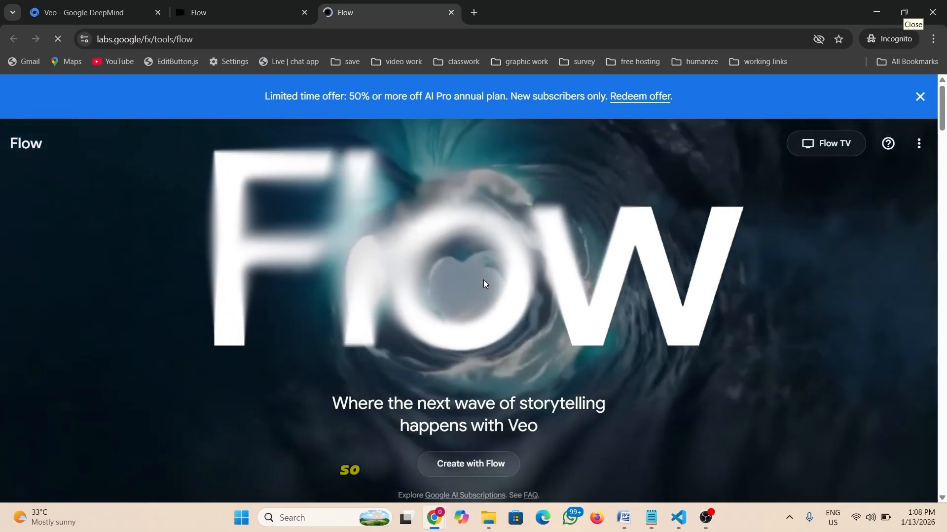
pyautogui.scroll(-2, 484, 280)
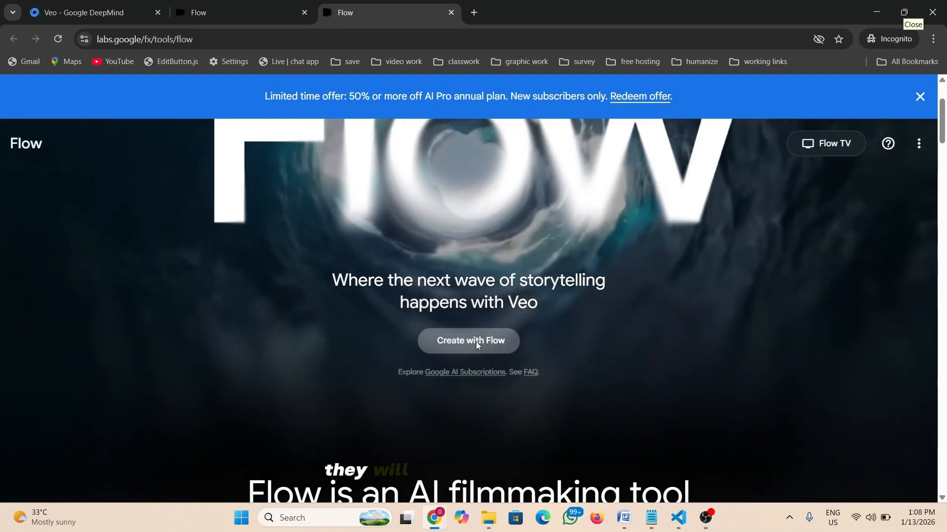
pyautogui.click(473, 344)
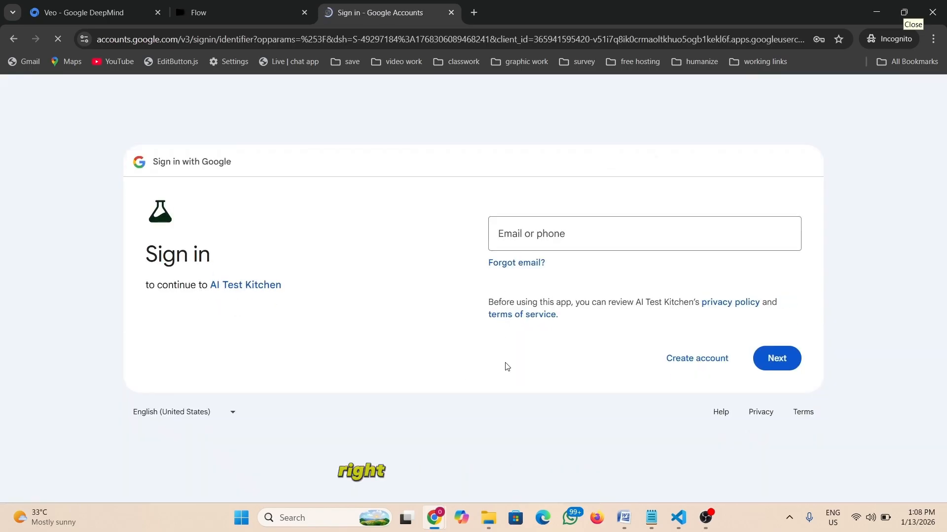
# - Enter the account e-mail address and confirm it with the autofilled password
pyautogui.click(546, 235)
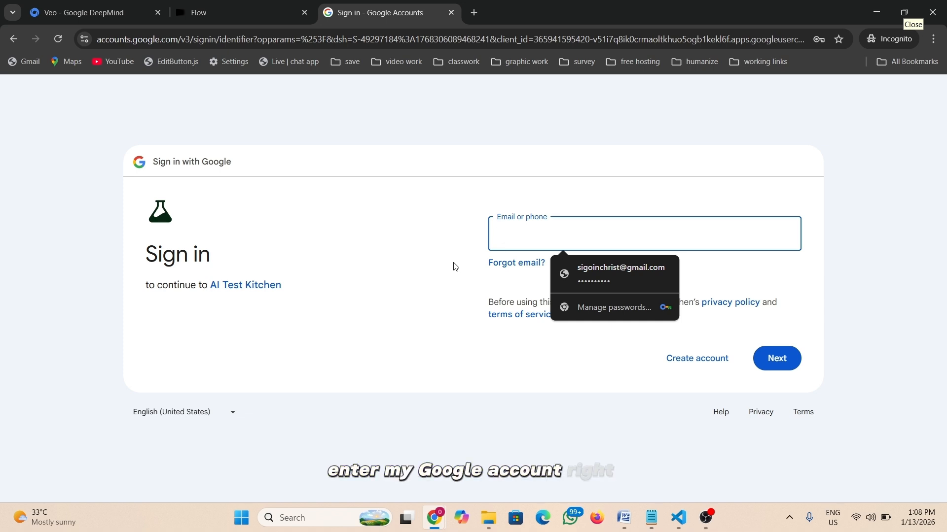
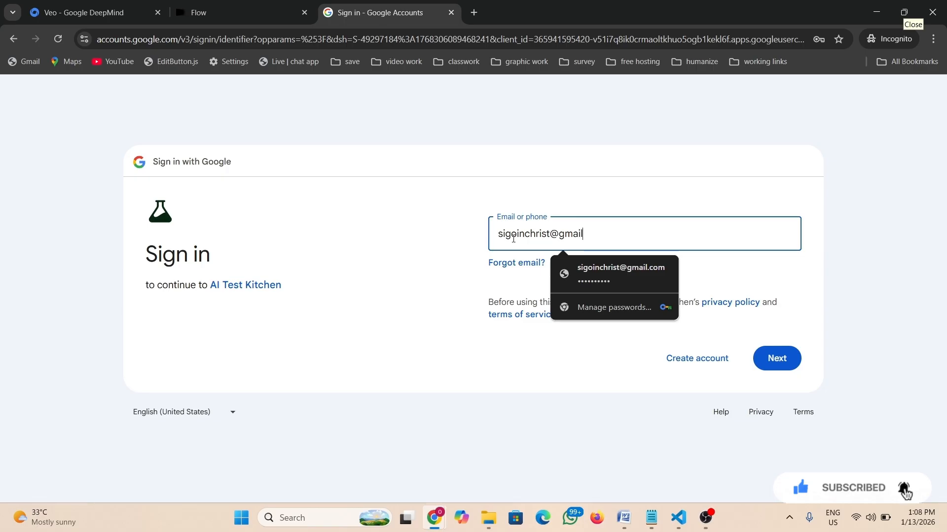
pyautogui.click(781, 359)
pyautogui.click(779, 375)
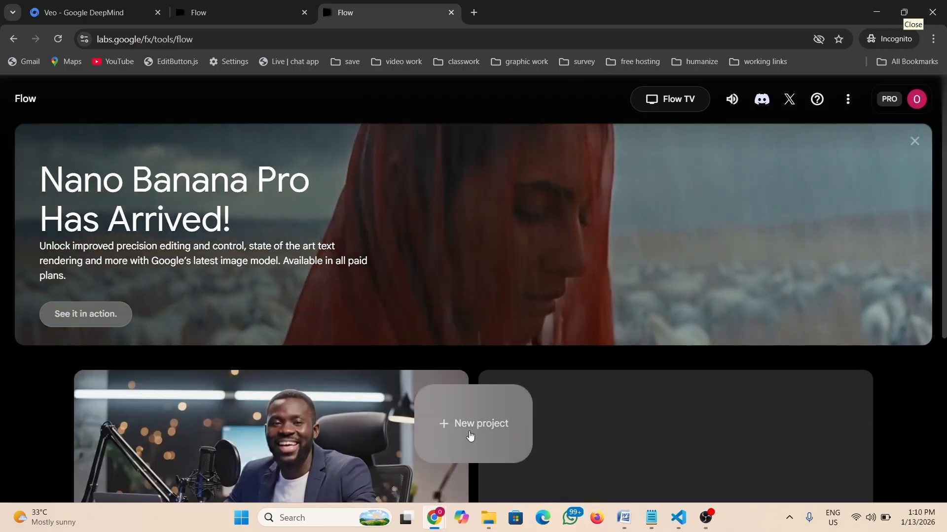
# - Create a new Flow project and expand the generation mode list
pyautogui.click(470, 436)
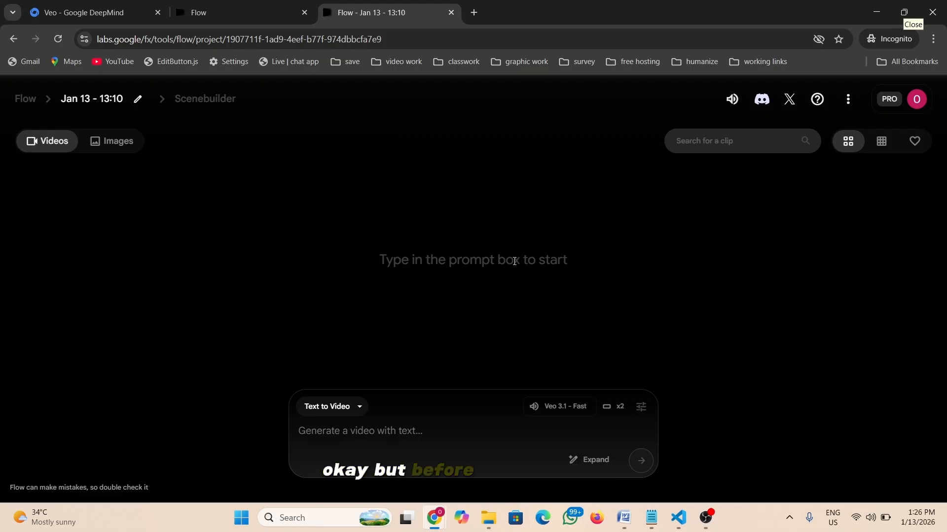
pyautogui.click(358, 407)
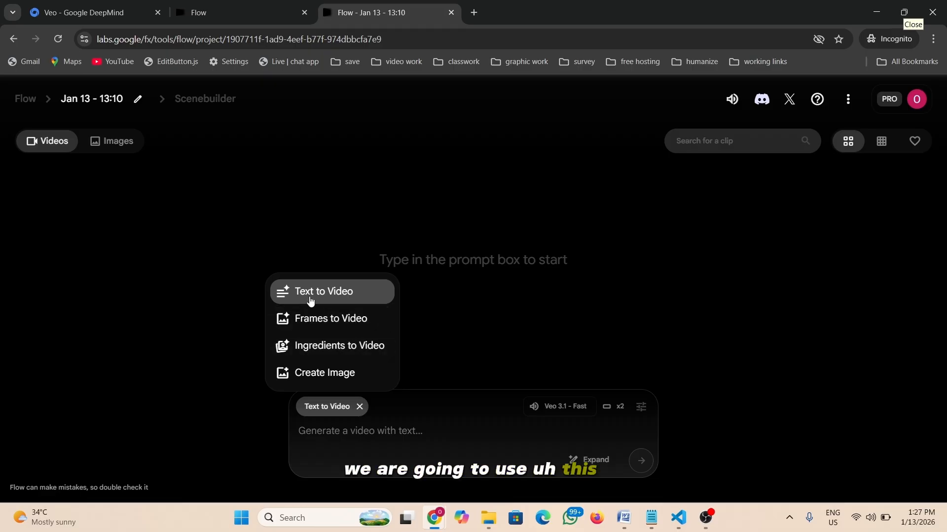
# - Keep Text to Video mode and open the Veo 3.1 - Fast settings panel
pyautogui.click(344, 302)
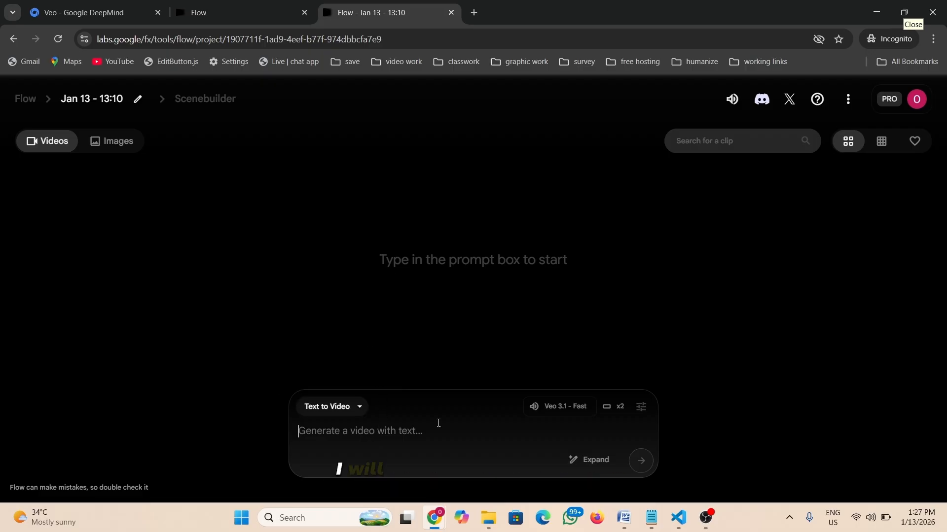
pyautogui.click(576, 409)
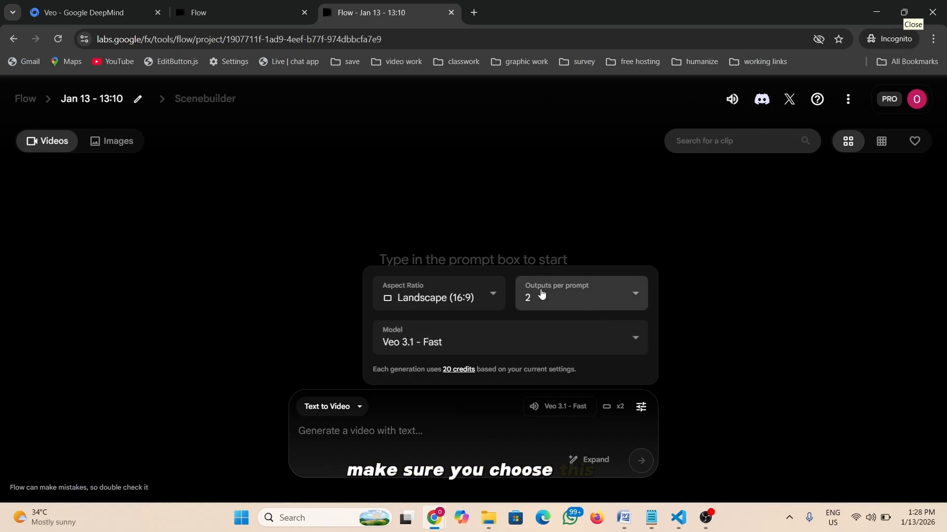
# - Set outputs per prompt to 1, keeping Landscape (16:9) and the Veo 3.1 - Fast model
pyautogui.click(615, 298)
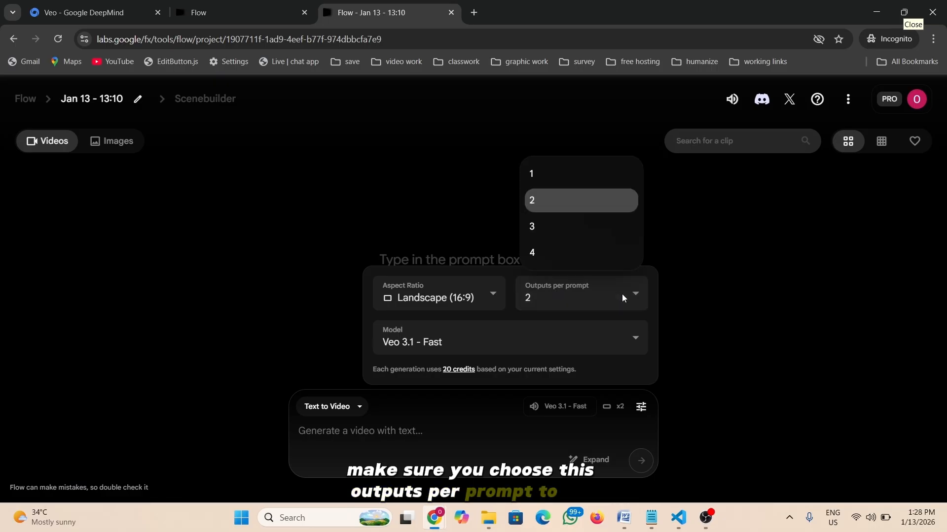
pyautogui.click(549, 173)
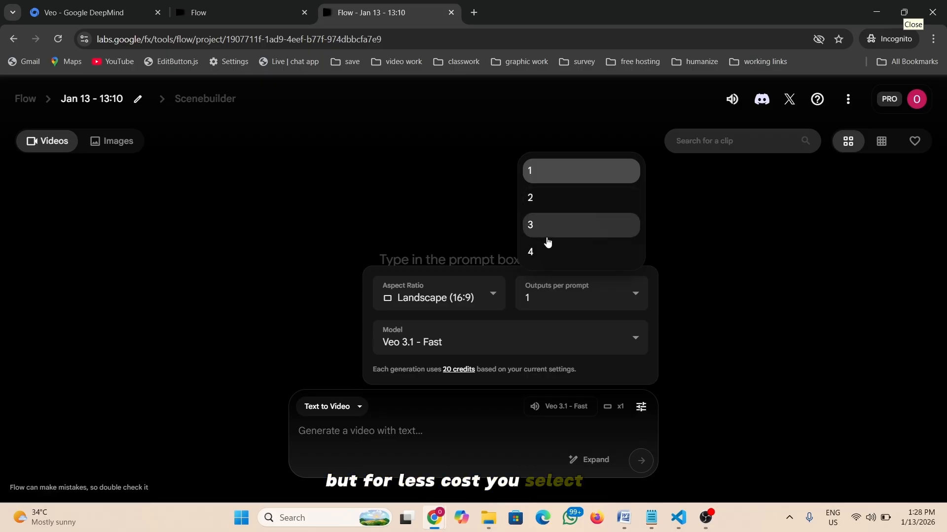
pyautogui.click(546, 170)
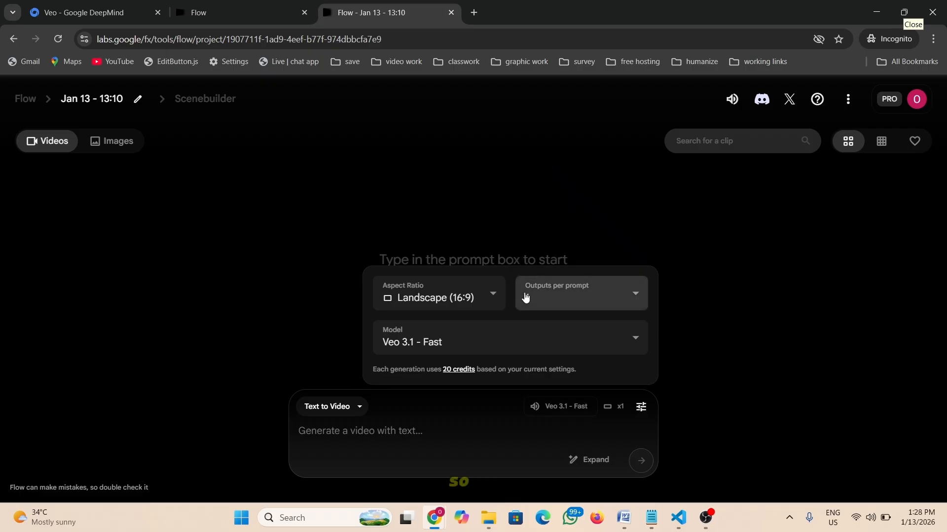
pyautogui.click(485, 294)
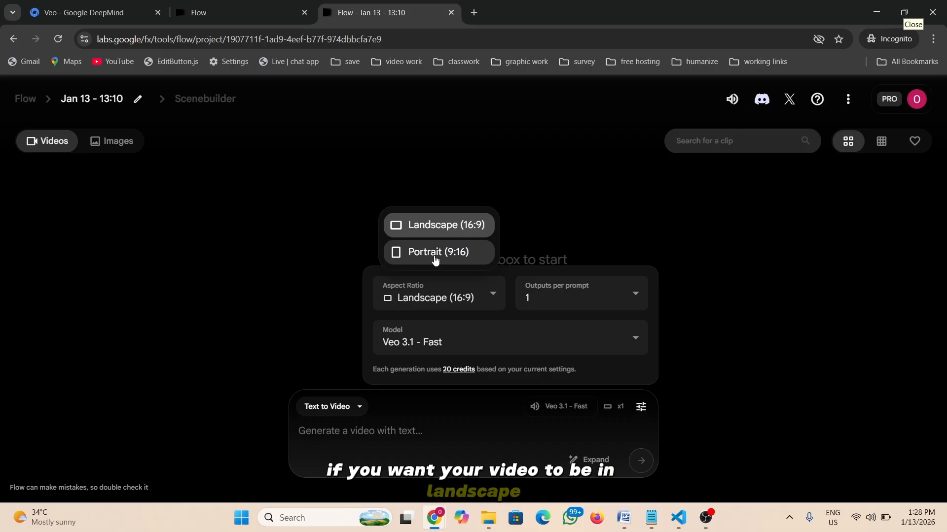
pyautogui.click(440, 226)
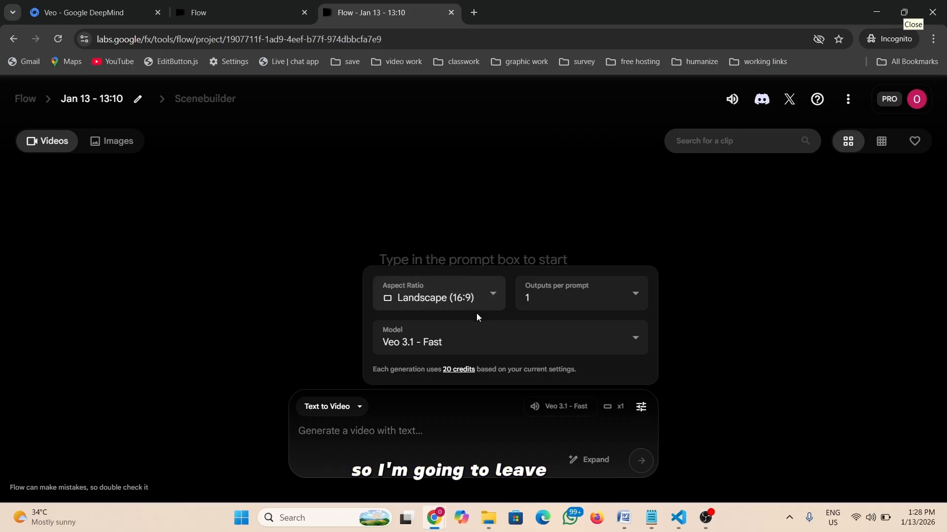
pyautogui.click(609, 341)
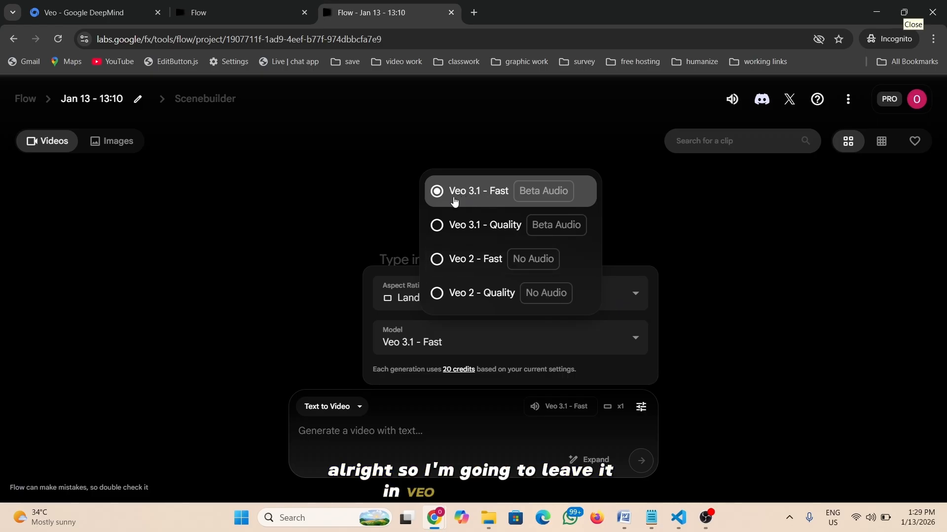
pyautogui.click(499, 197)
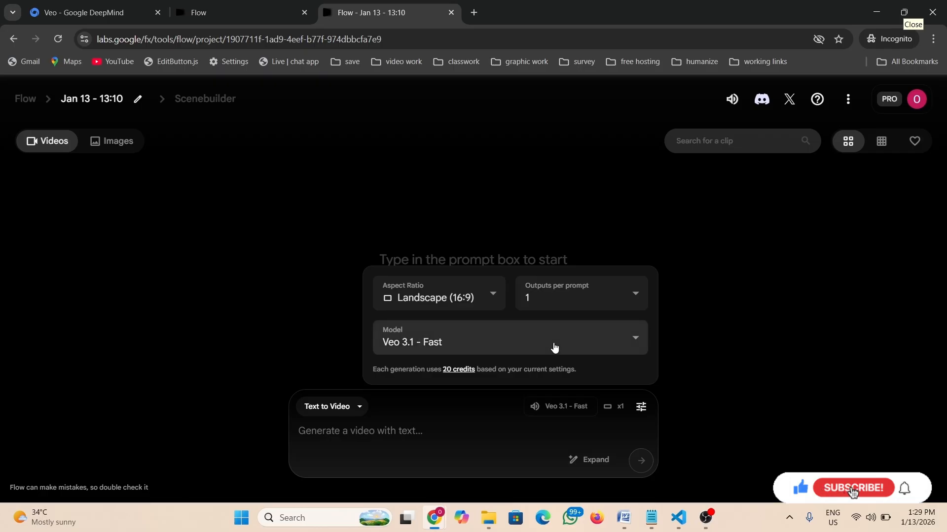
pyautogui.click(476, 429)
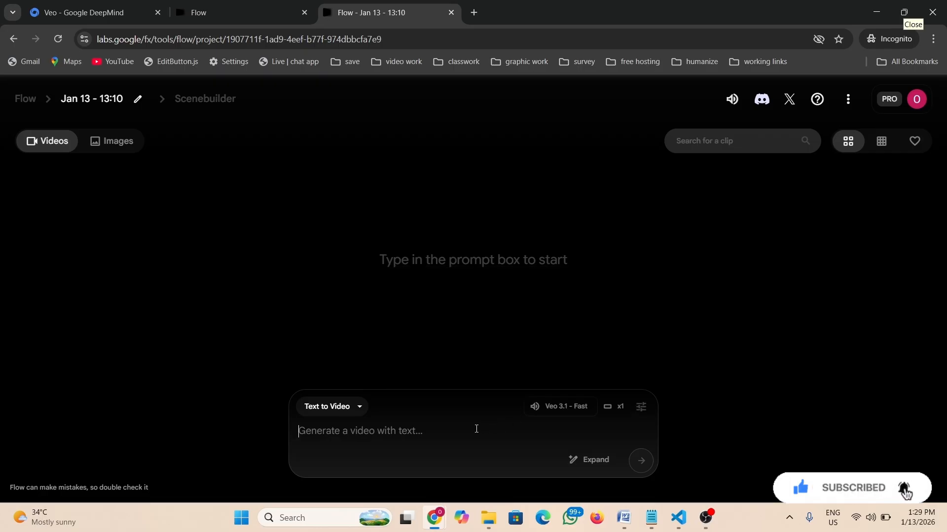
pyautogui.click(584, 409)
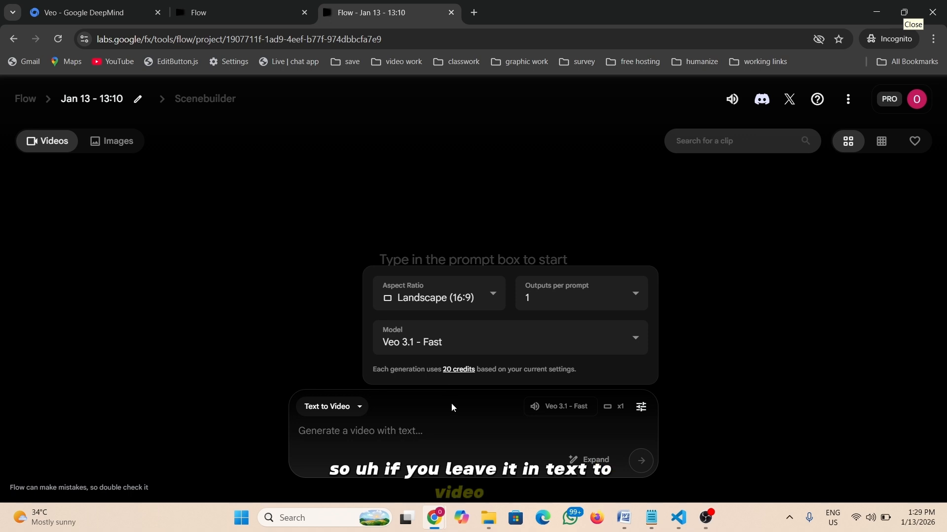
pyautogui.click(424, 434)
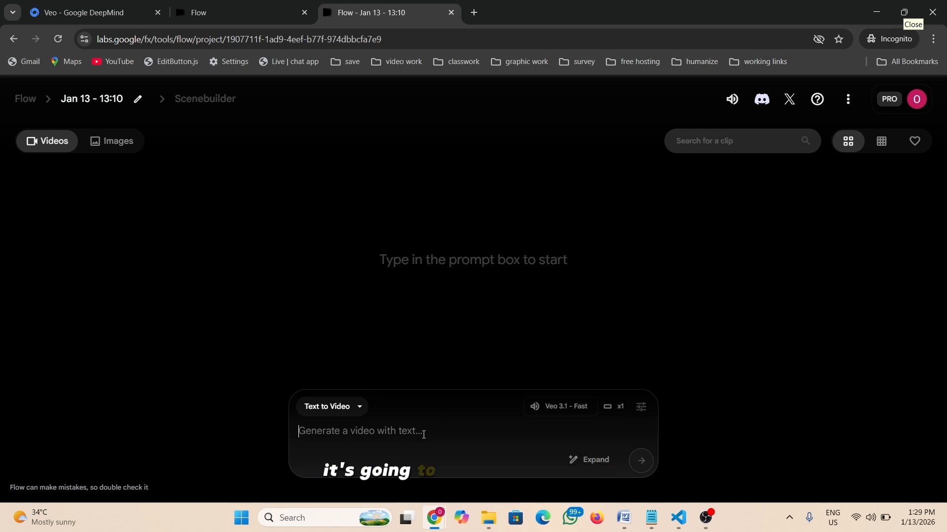
pyautogui.click(894, 101)
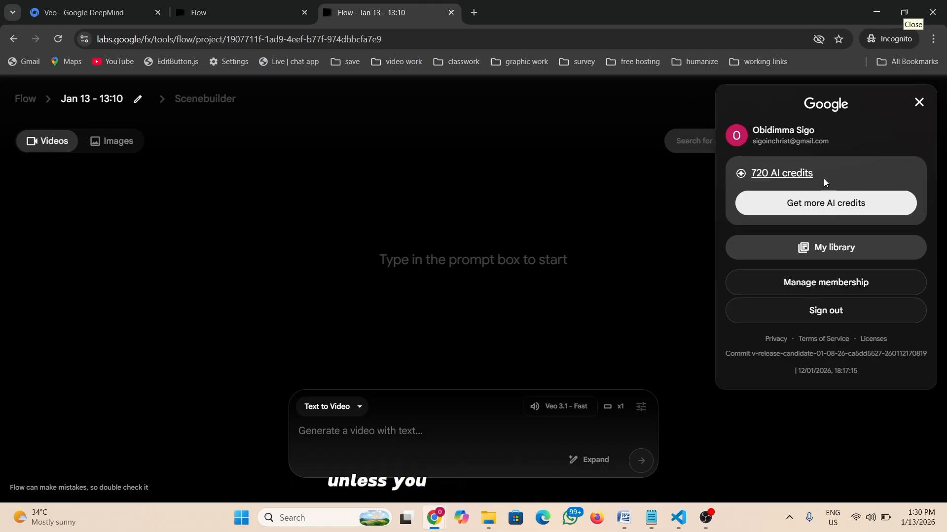
pyautogui.click(920, 104)
pyautogui.click(400, 438)
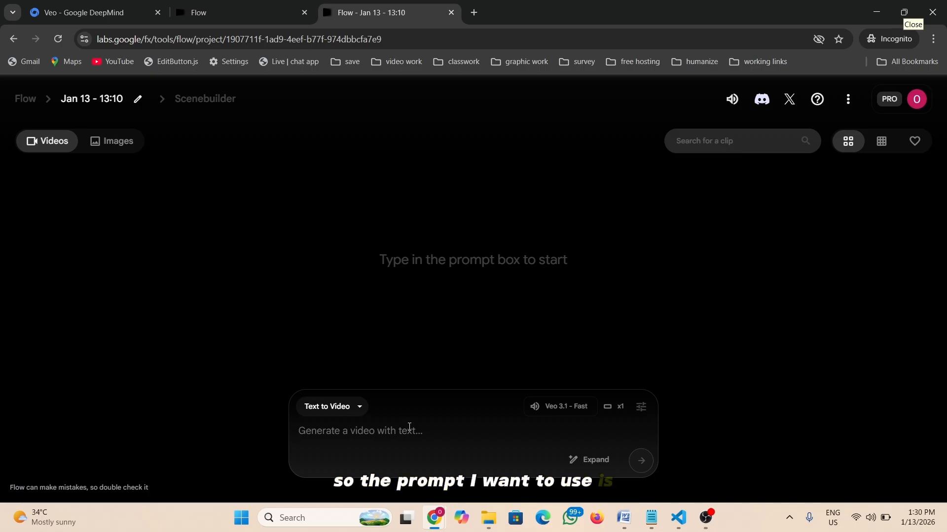
# - Generate a cinematic video of a Nigerian tech creator explaining AI tools in a modern studio
pyautogui.write('create a cinematic')
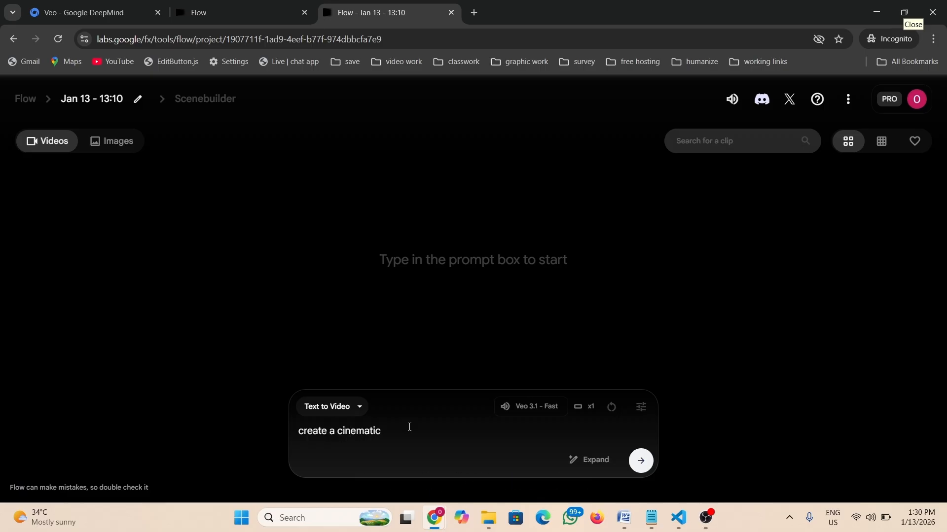
pyautogui.write('video of a Nigerian')
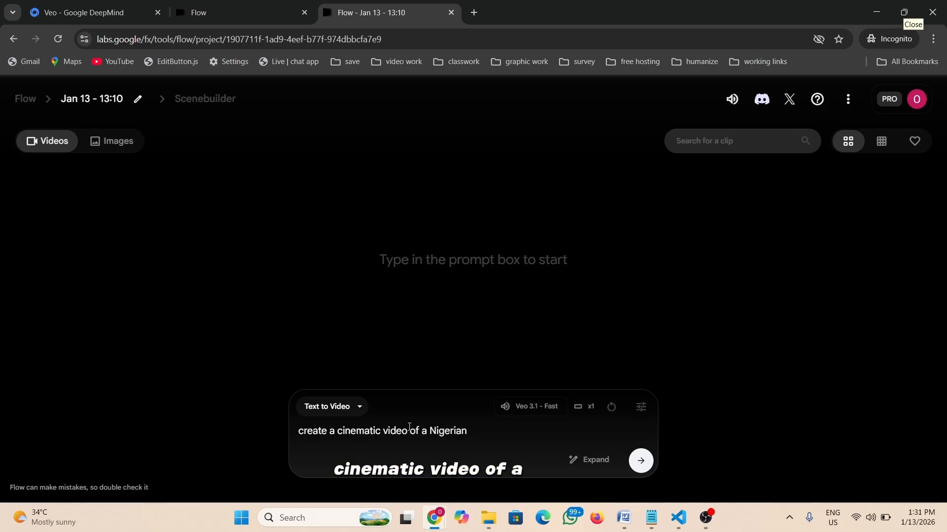
pyautogui.write(' tech ')
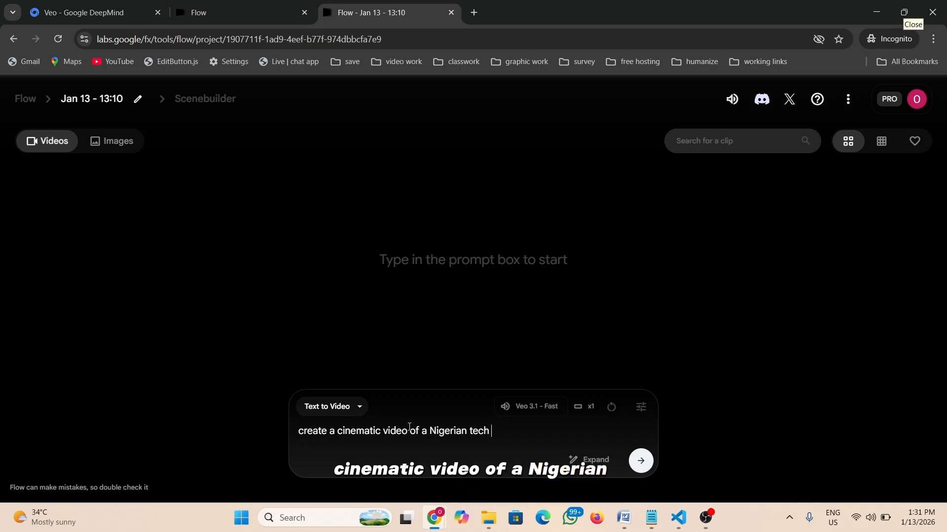
pyautogui.write('creator')
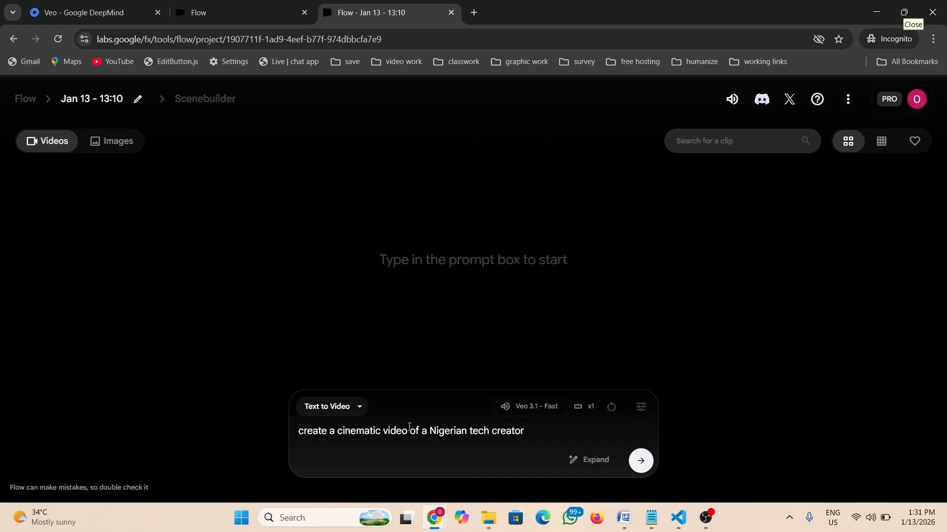
pyautogui.write(' explaining Ai tools in')
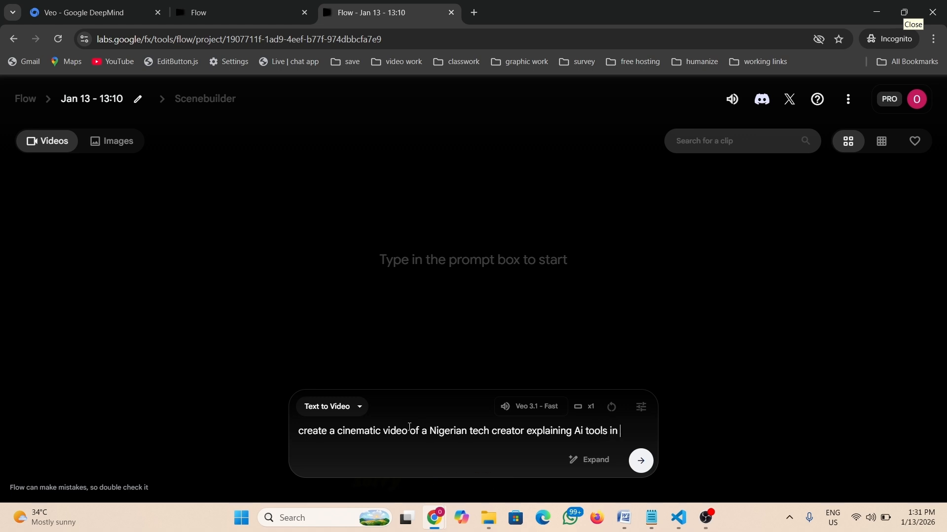
pyautogui.write('a moder')
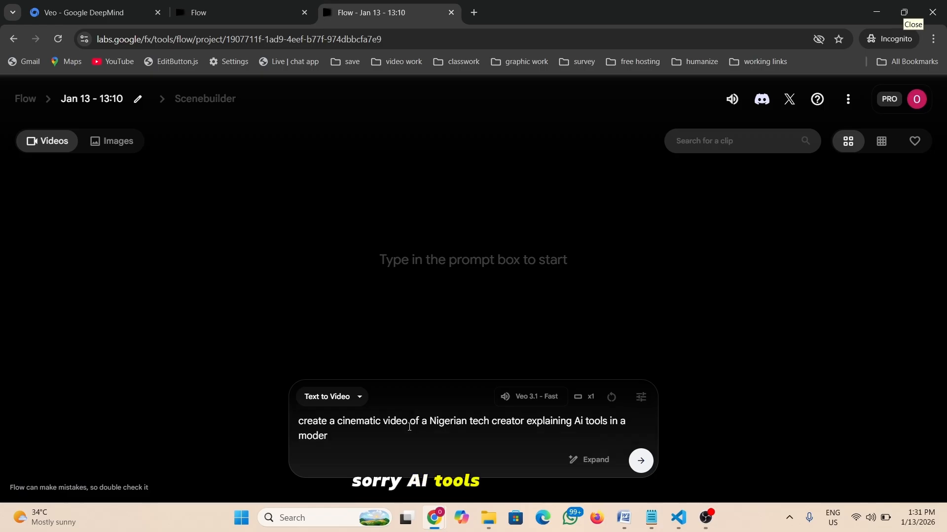
pyautogui.write('n')
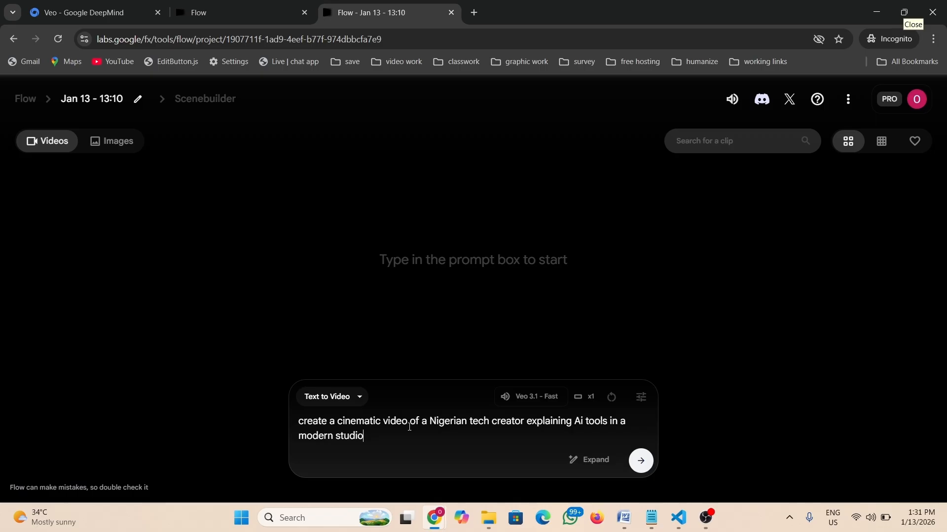
pyautogui.write(' studio, an')
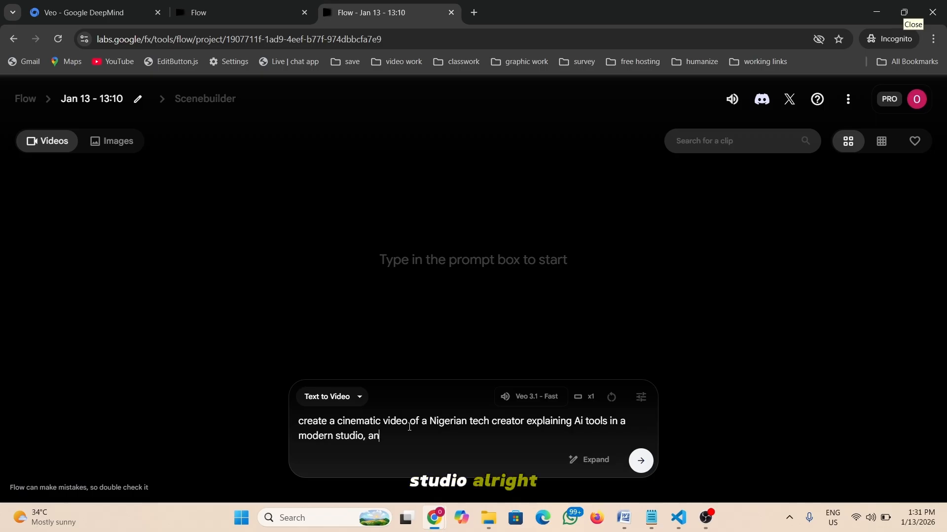
pyautogui.write('d veo')
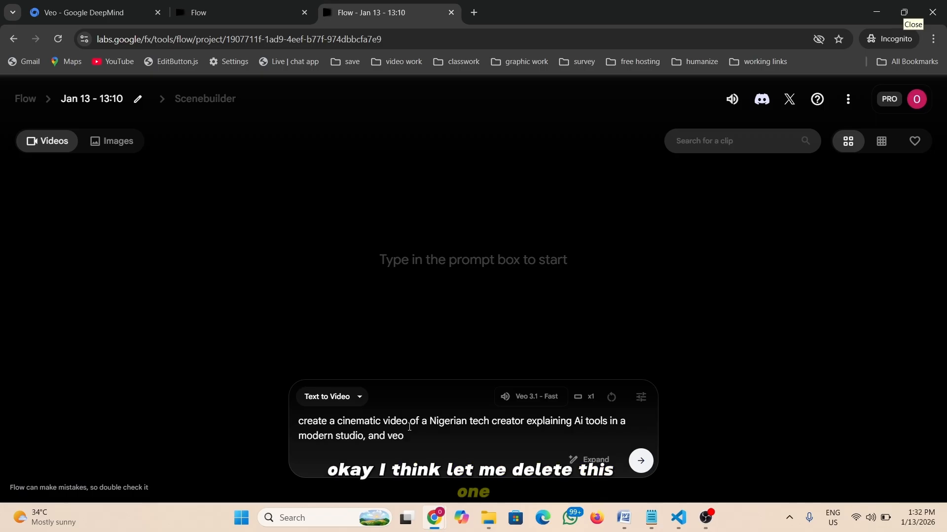
pyautogui.press('BackSpace')
pyautogui.press('BackSpace')
pyautogui.press('BackSpace')
pyautogui.press('BackSpace')
pyautogui.press('BackSpace')
pyautogui.press('BackSpace')
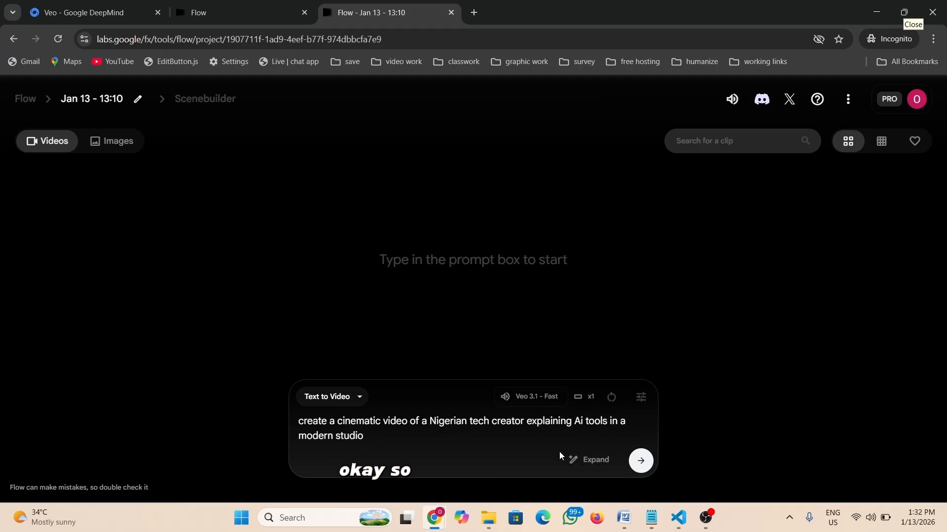
pyautogui.click(640, 462)
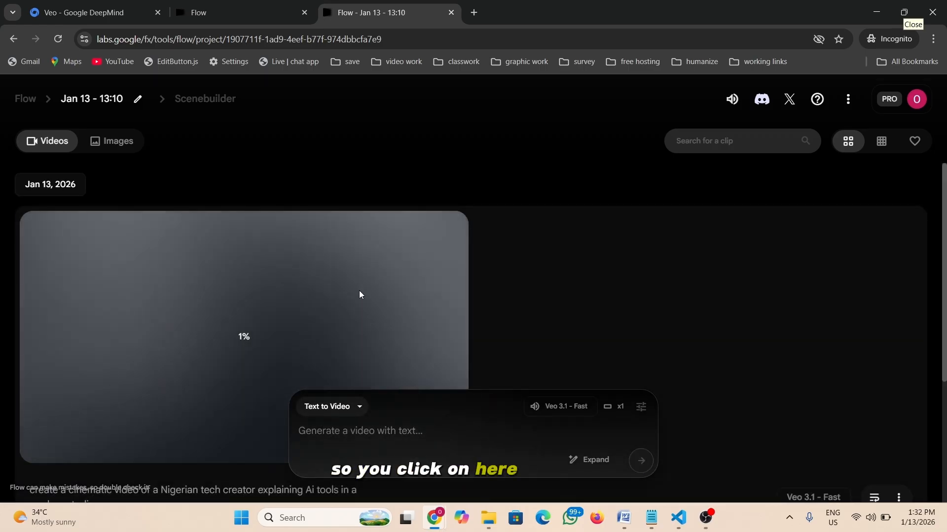
# - Scroll the project view while the 0:08 tech-creator clip finishes and plays back
pyautogui.scroll(-1, 359, 294)
pyautogui.scroll(1, 229, 302)
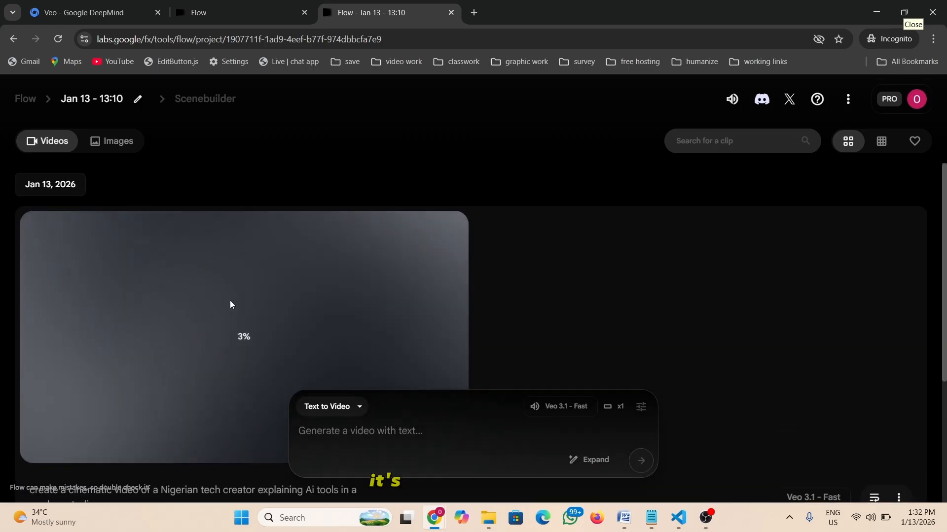
pyautogui.scroll(-1, 212, 301)
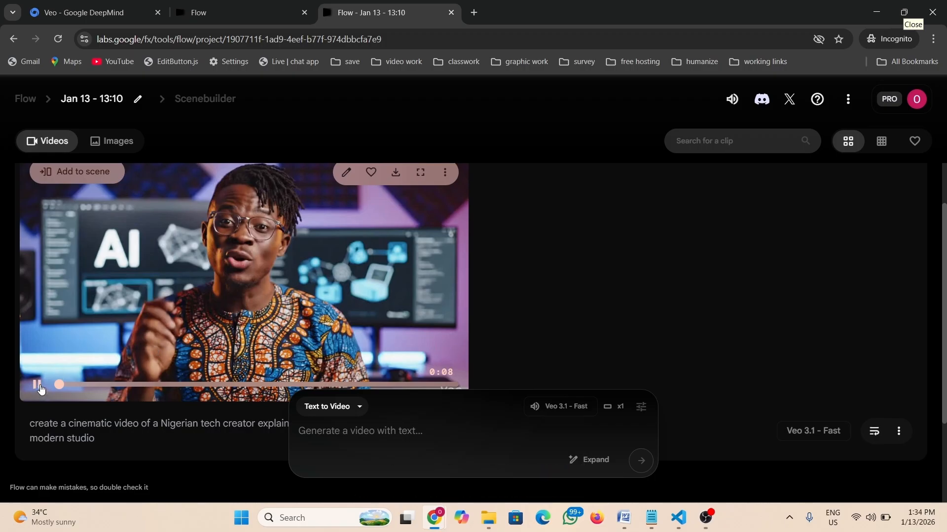
pyautogui.scroll(-1, 257, 301)
pyautogui.scroll(1, 257, 301)
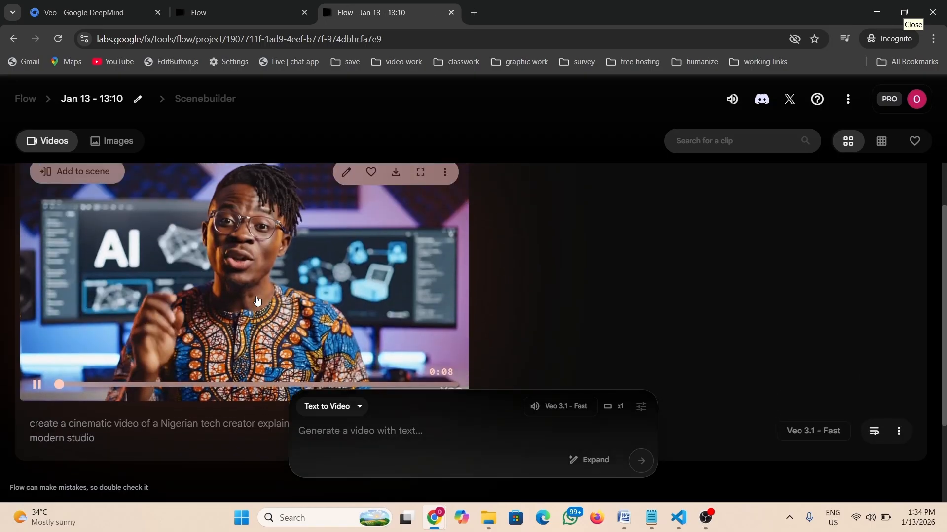
pyautogui.click(420, 174)
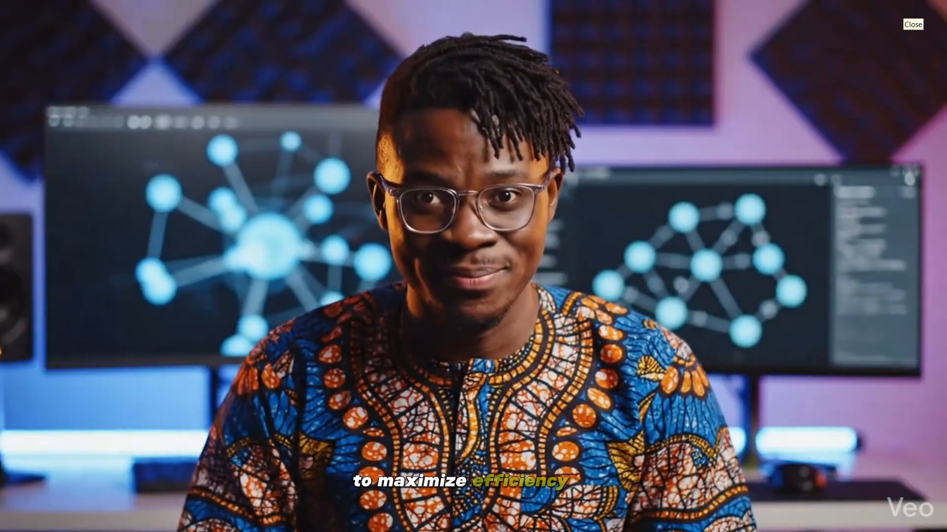
pyautogui.moveTo(580, 312)
pyautogui.click(878, 498)
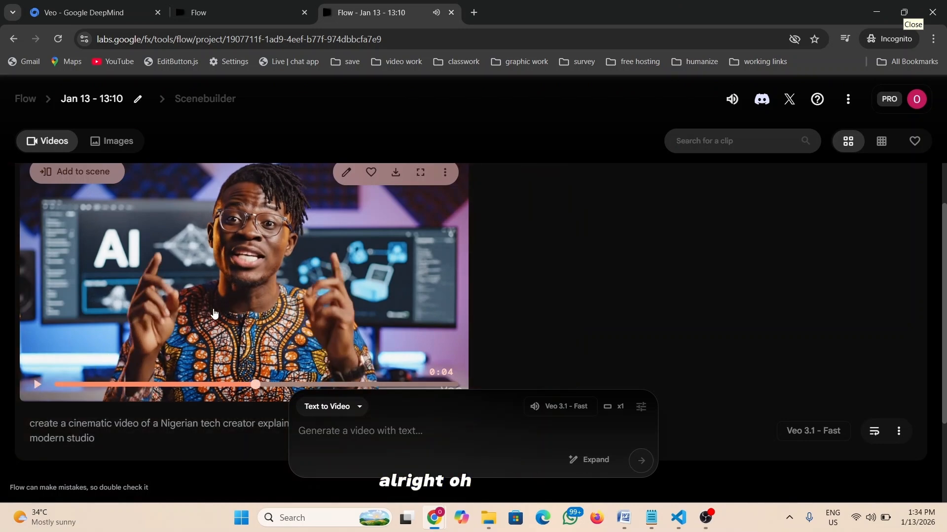
pyautogui.scroll(1, 213, 313)
pyautogui.scroll(-1, 214, 313)
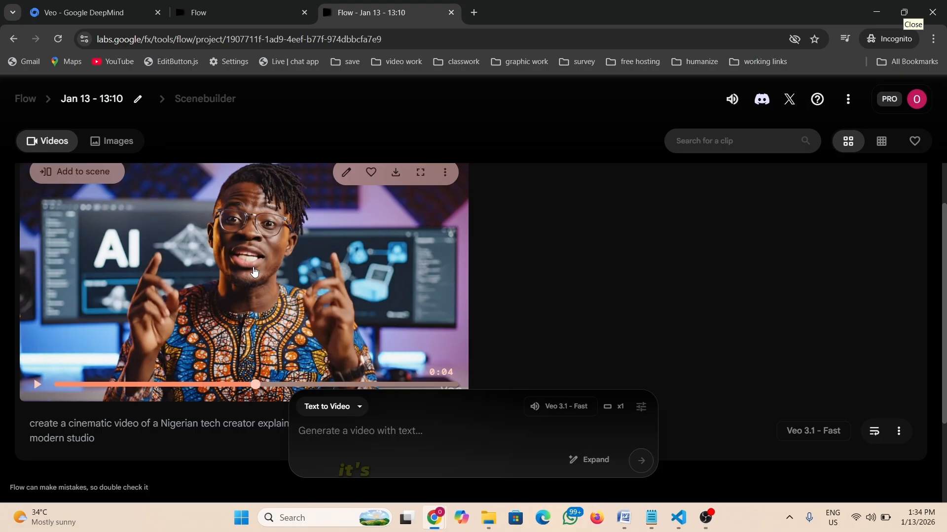
pyautogui.scroll(1, 249, 295)
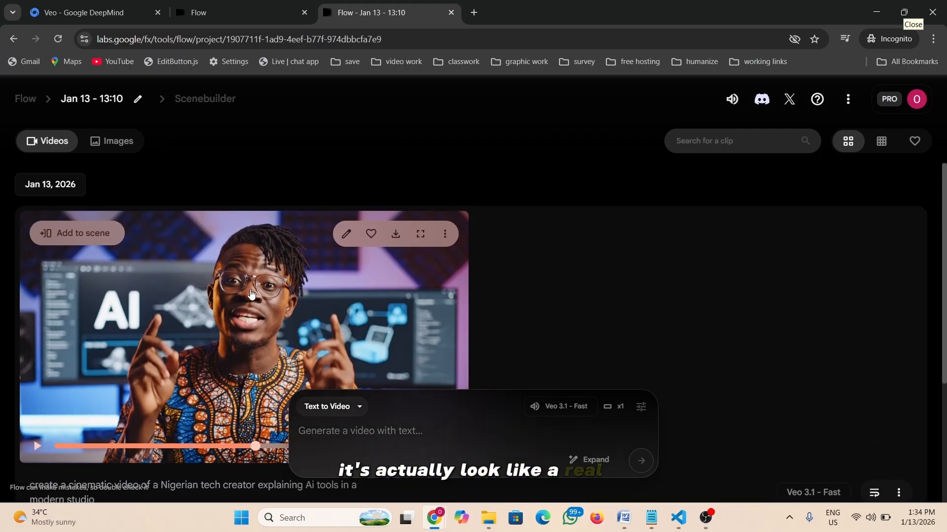
# - Save the tech-creator clip at Original size (720p) into the Downloads folder
pyautogui.click(395, 236)
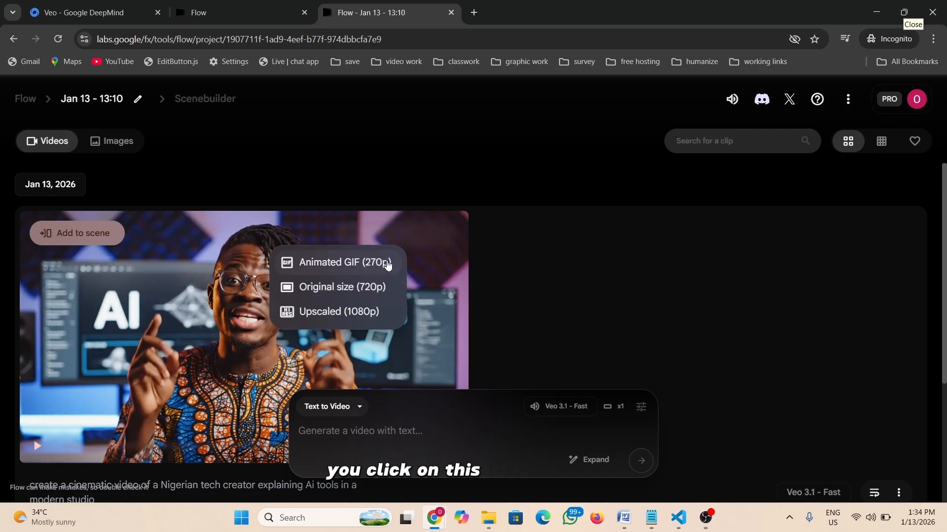
pyautogui.click(331, 288)
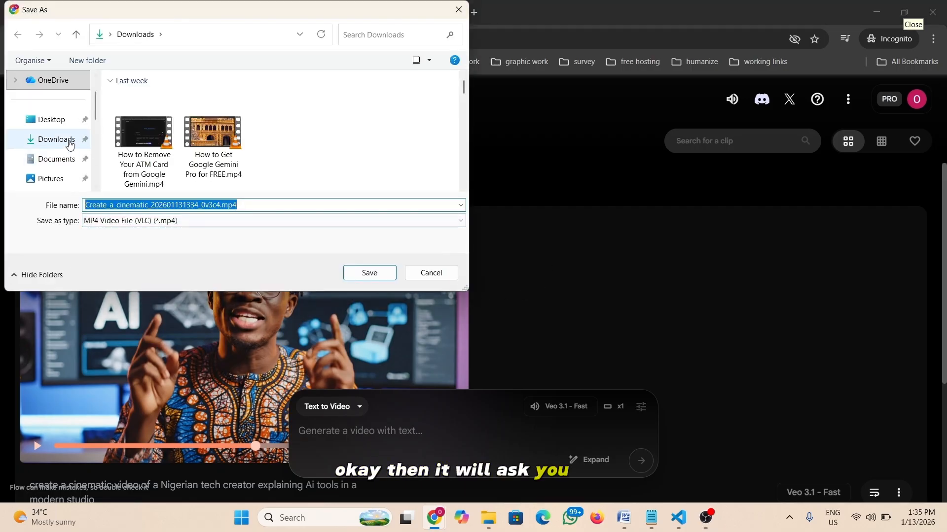
pyautogui.click(69, 144)
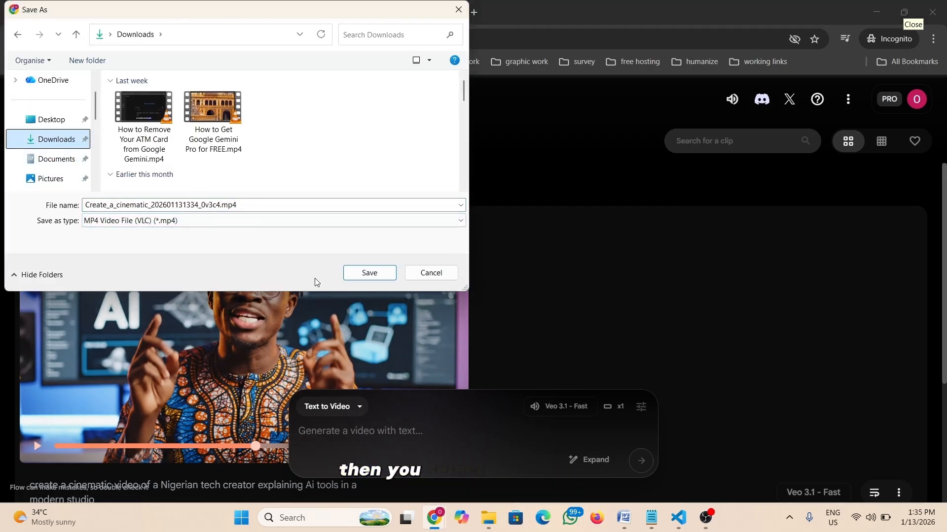
pyautogui.click(374, 279)
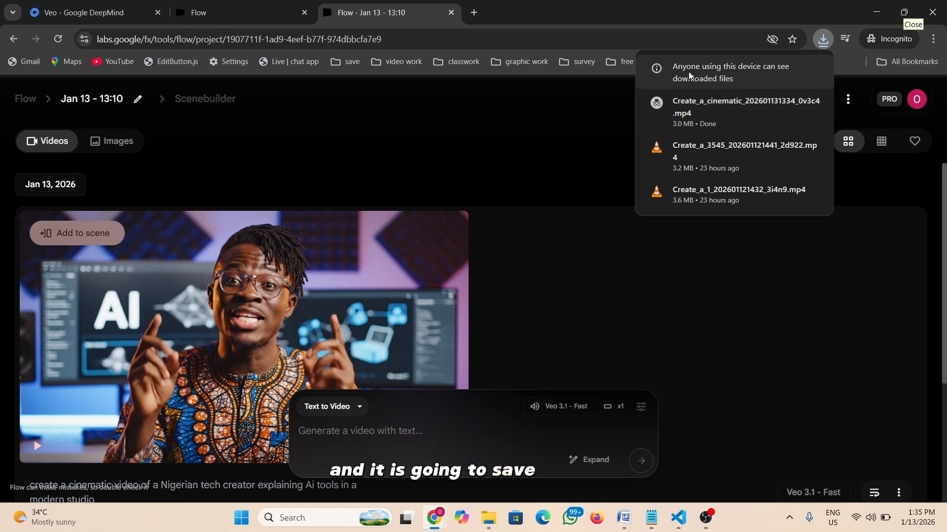
pyautogui.scroll(-1, 452, 239)
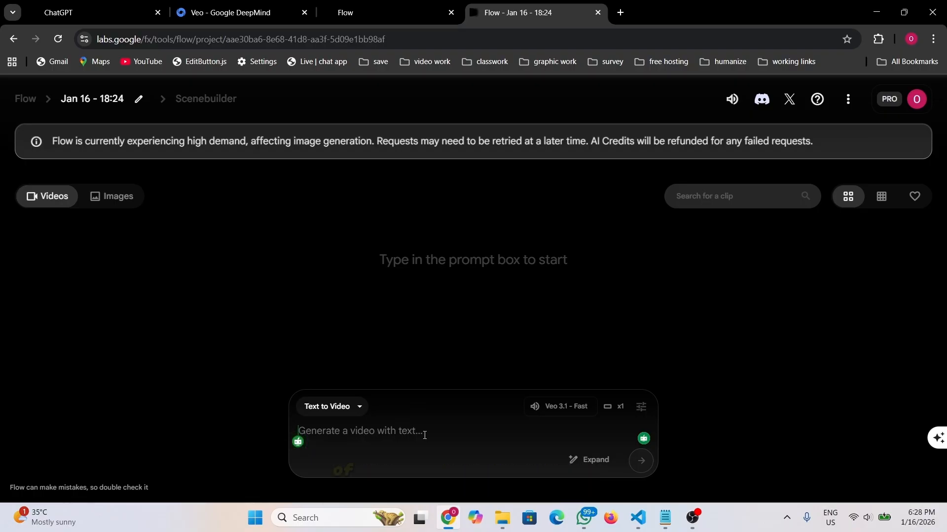
# - Paste the saved Nigerian-teacher classroom prompt from Notepad into Flow's prompt box
pyautogui.click(661, 518)
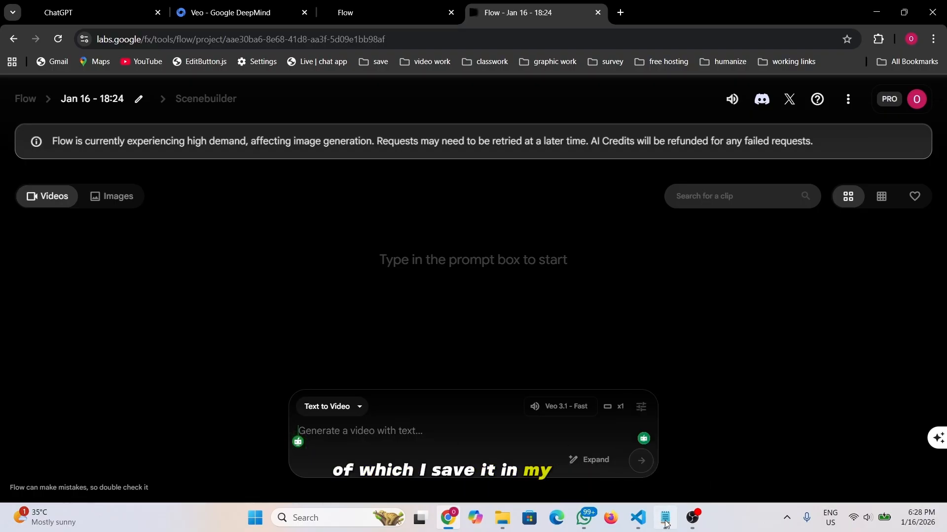
pyautogui.hotkey('ctrl', 'a')
pyautogui.hotkey('ctrl', 'c')
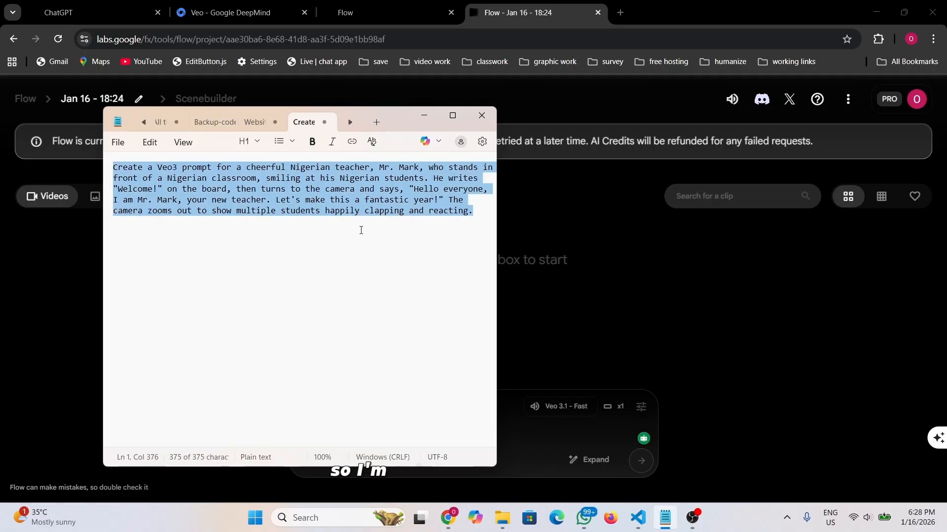
pyautogui.click(433, 114)
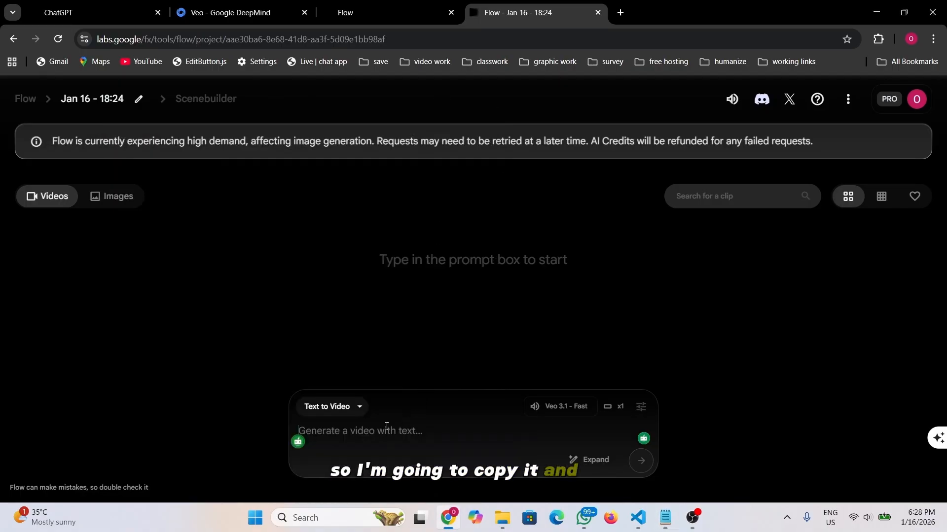
pyautogui.hotkey('ctrl', 'v')
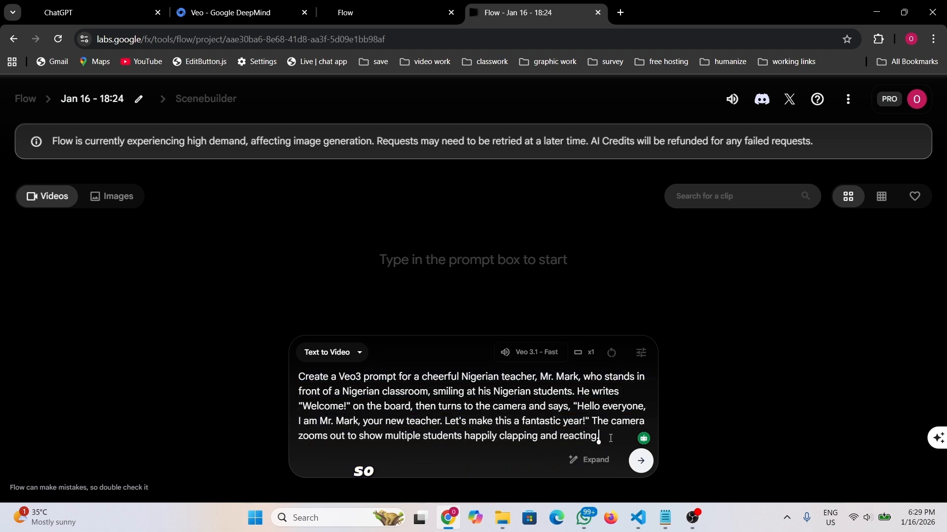
# - Submit the classroom-teacher prompt to generate the first clip
pyautogui.click(640, 462)
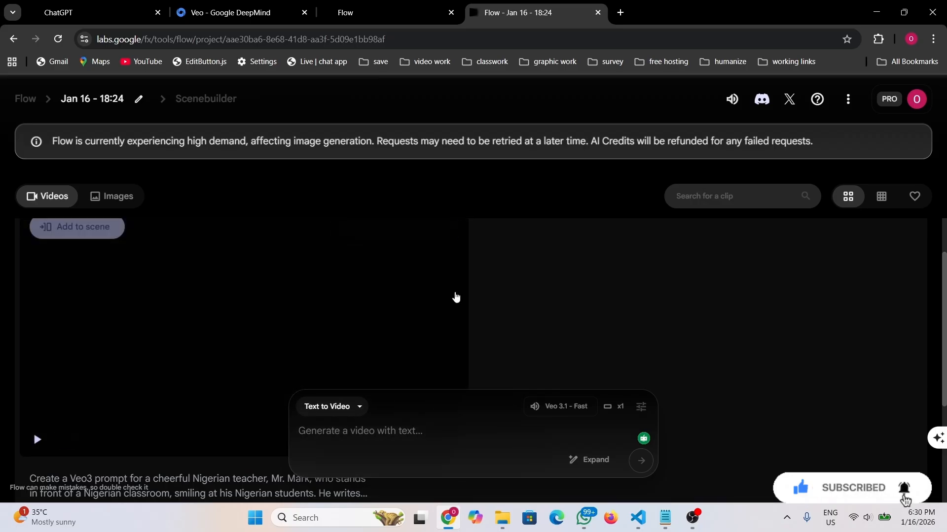
pyautogui.moveTo(423, 306)
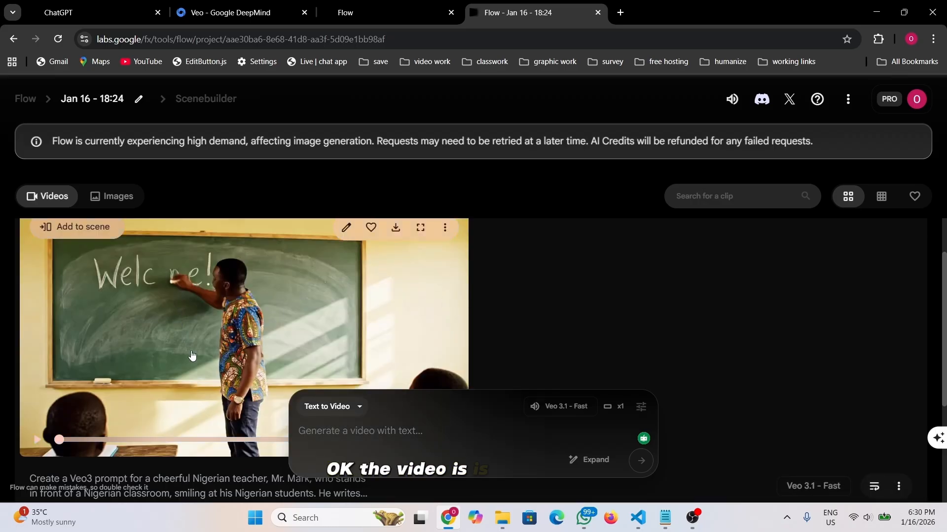
pyautogui.scroll(-1, 193, 356)
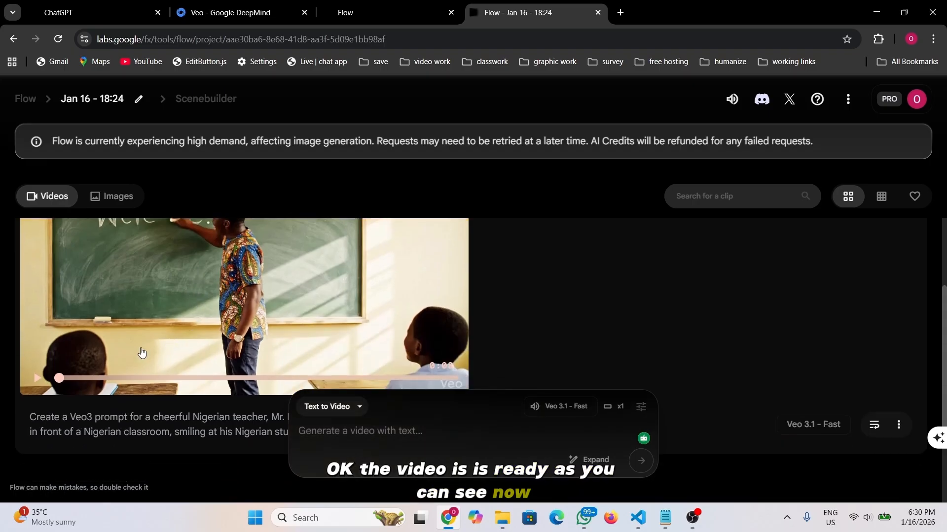
pyautogui.scroll(1, 142, 353)
# - Play the 0:08 Welcome! chalkboard clip full screen twice, returning to the project page each time
pyautogui.click(34, 444)
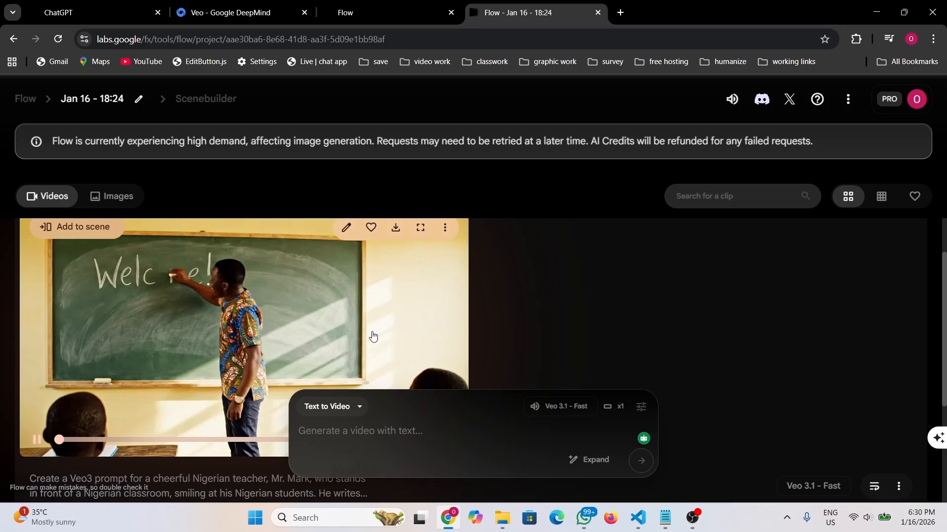
pyautogui.click(421, 228)
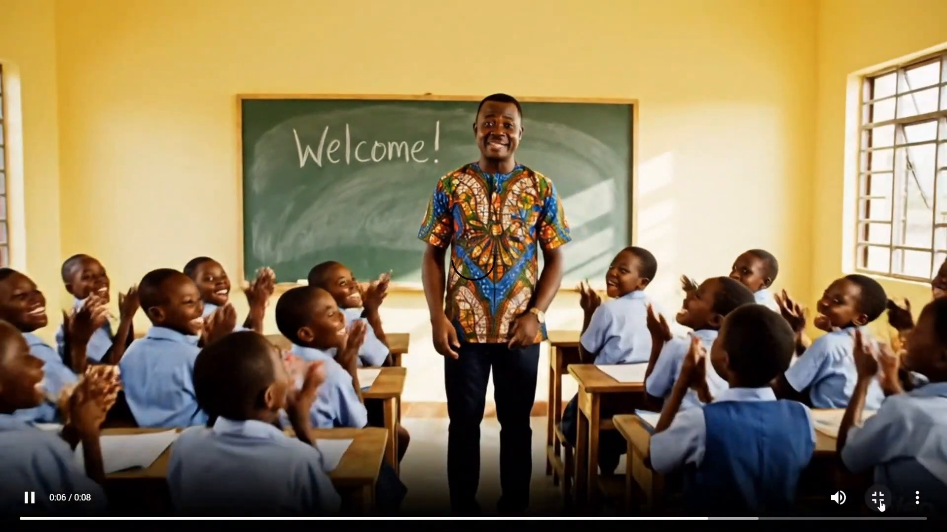
pyautogui.click(881, 505)
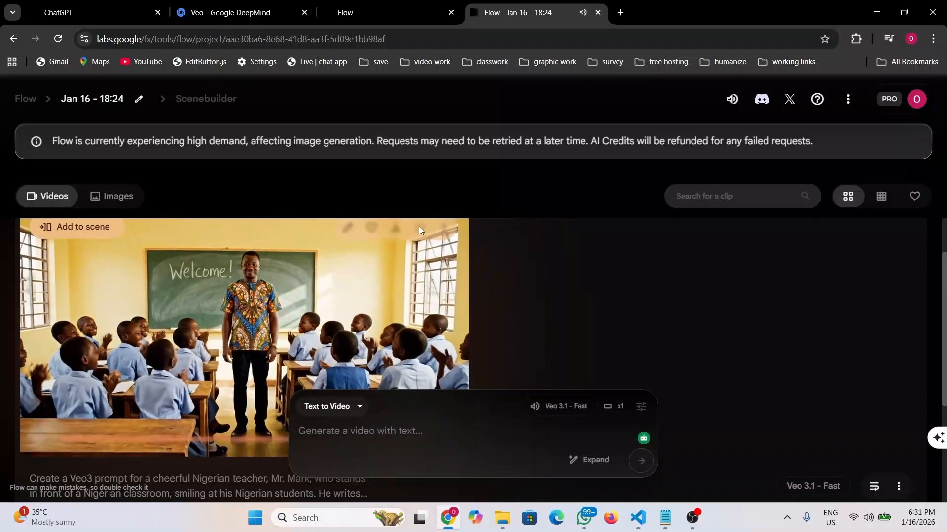
pyautogui.click(419, 227)
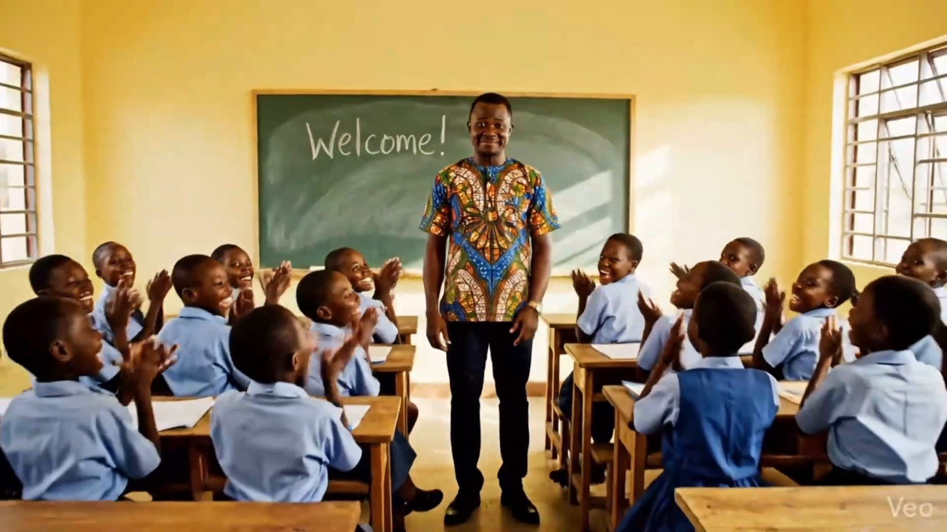
pyautogui.moveTo(438, 270)
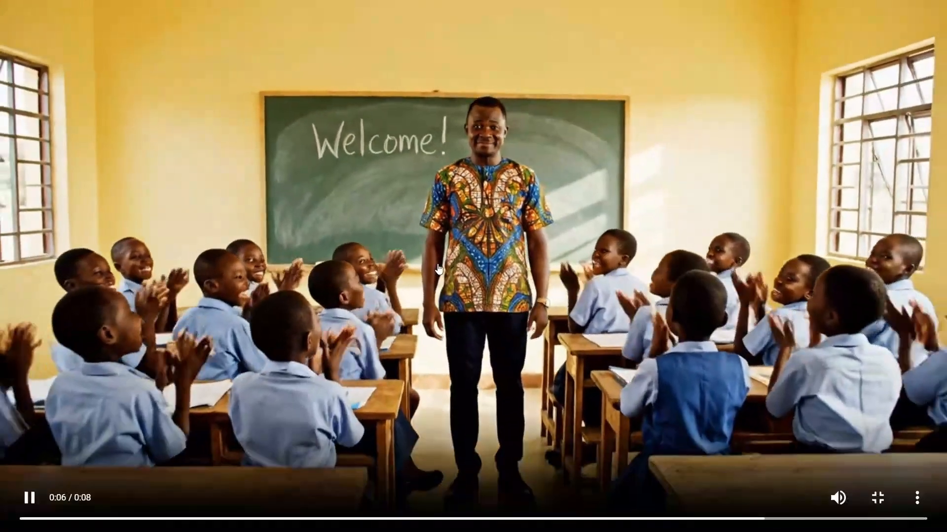
pyautogui.click(876, 501)
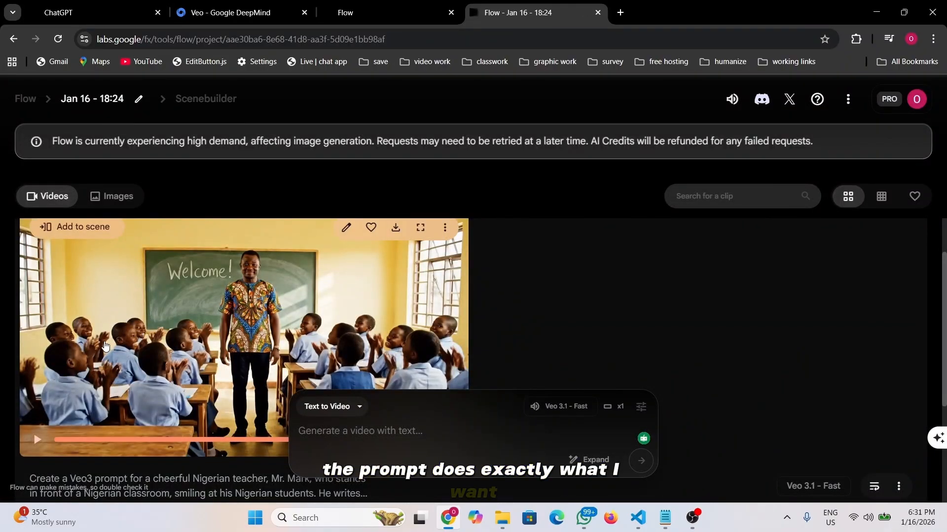
pyautogui.scroll(-2, 222, 355)
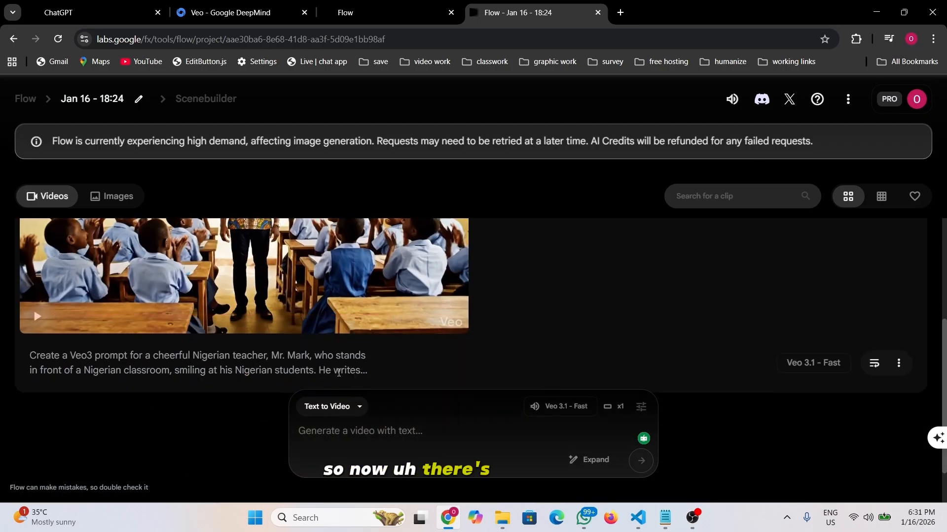
pyautogui.scroll(1, 295, 320)
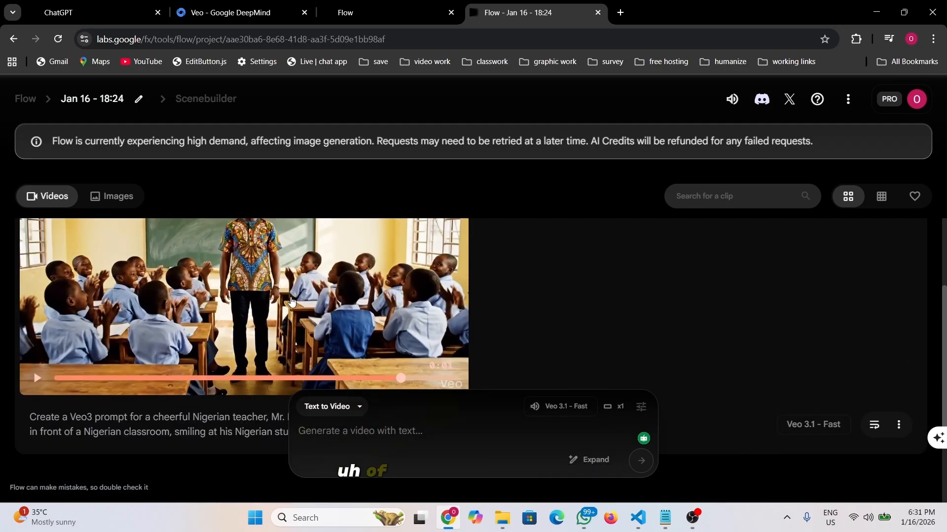
pyautogui.scroll(1, 291, 301)
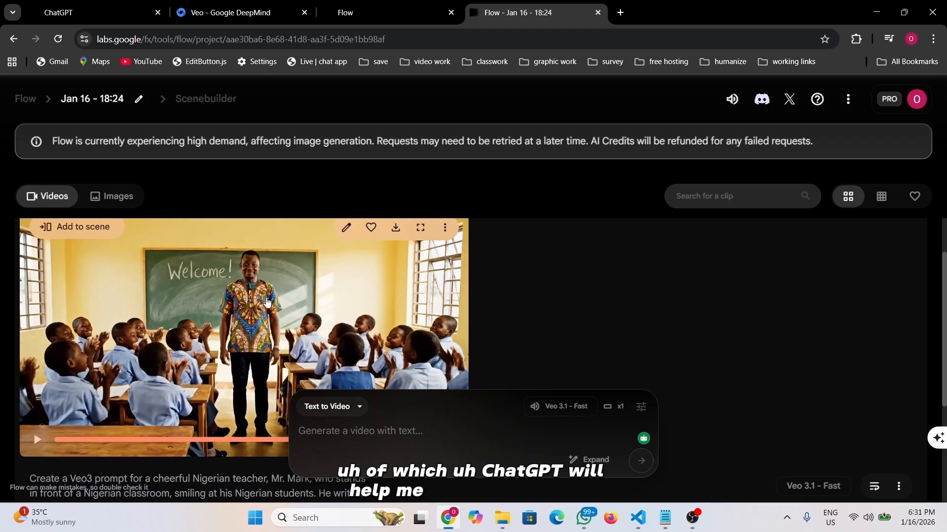
pyautogui.scroll(-1, 256, 306)
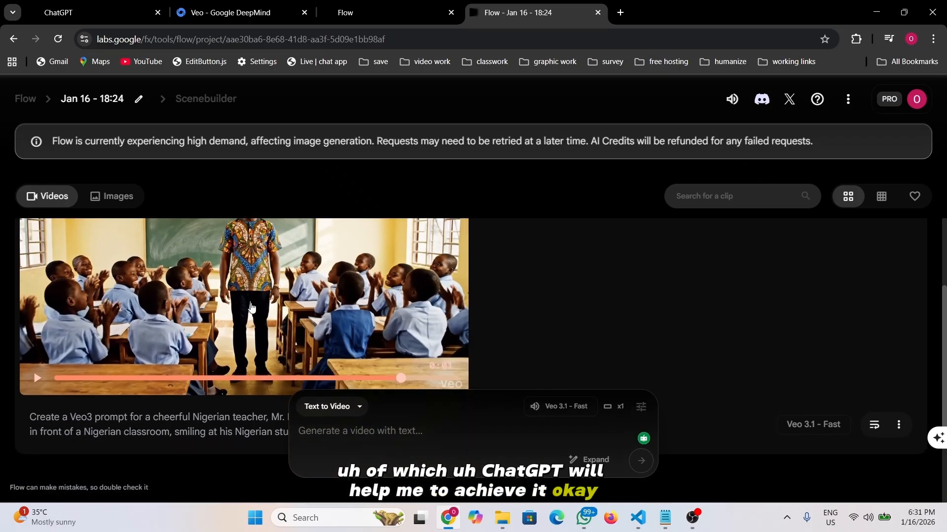
# - Paste the original classroom-teacher Veo3 prompt from the notes into the ChatGPT chat box
pyautogui.click(665, 518)
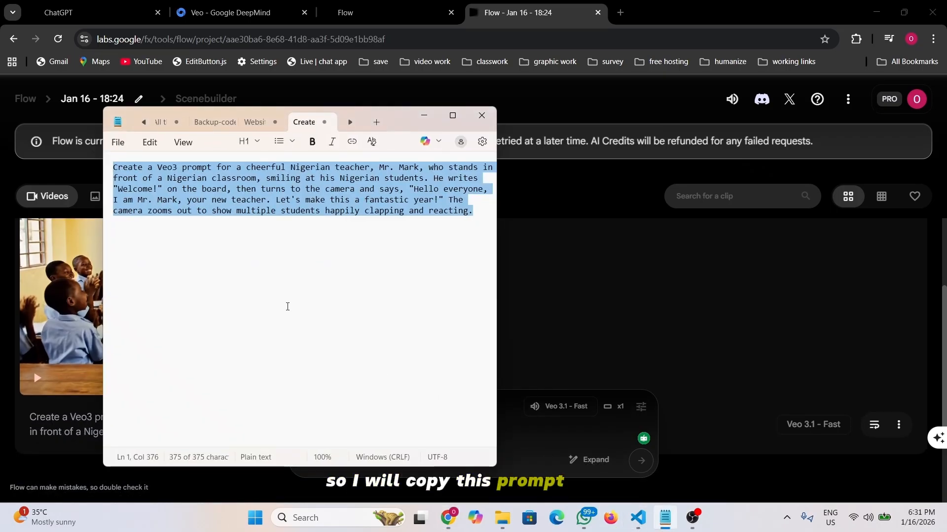
pyautogui.click(430, 119)
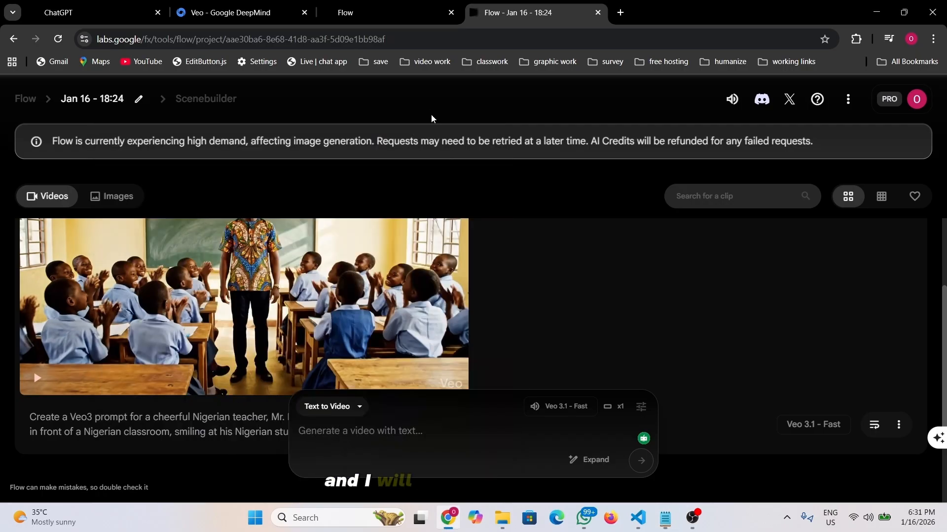
pyautogui.click(96, 11)
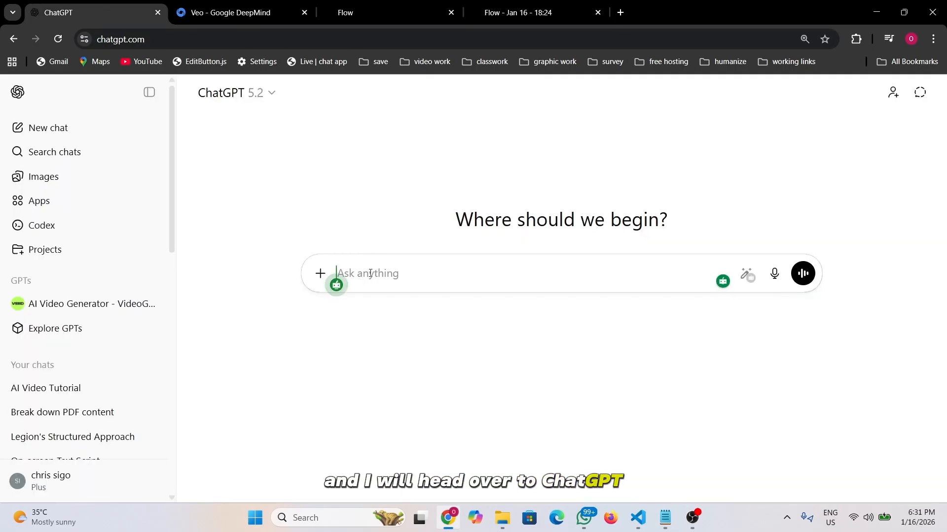
pyautogui.write('Create a Veo3 prompt for a cheerful Nigerian teacher, Mr. Mark, who stands in front of a Nigerian classroom, smiling at his Nigerian students. He writes "Welcome!" on the board, then turns to the camera and says, "Hello everyone, I am Mr. Mark, your new teacher. Let\'s make this a fantastic year!" The camera zooms out to show multiple students happily clapping and reacting.')
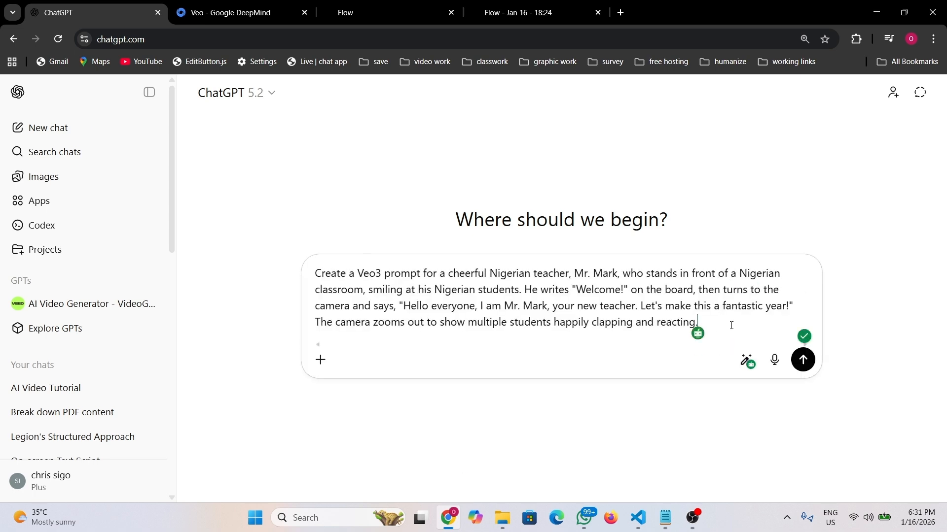
pyautogui.hotkey('shift', 'Return')
pyautogui.hotkey('shift', 'Return')
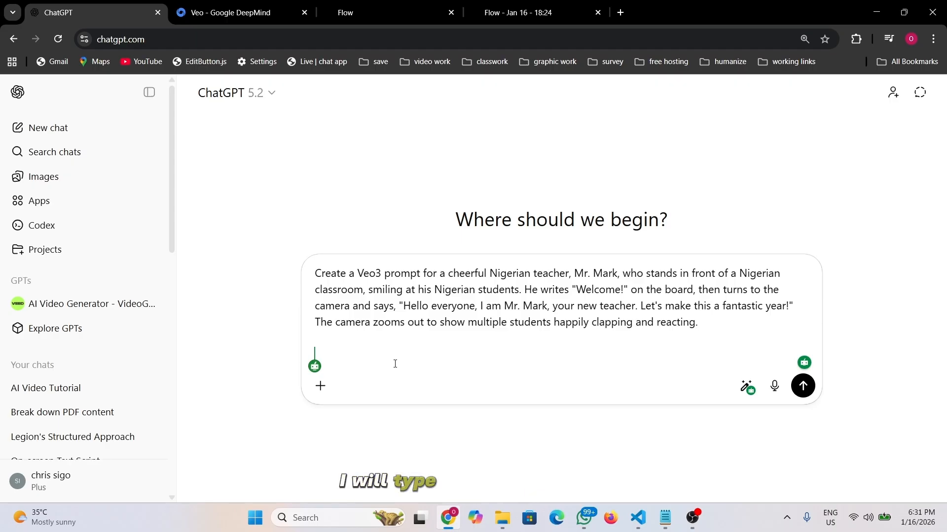
# - Add the request 'act as a prompt engineer and add a better camera position' and send it
pyautogui.write('act')
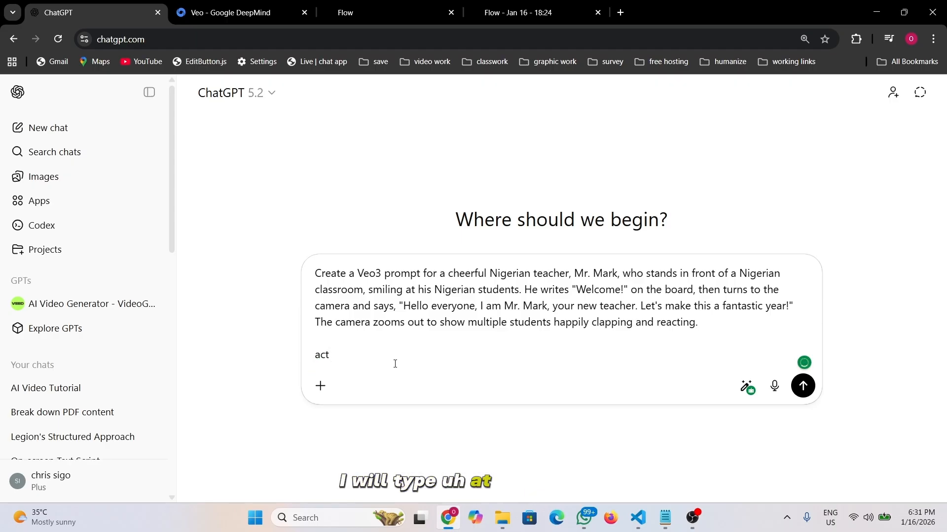
pyautogui.write(' as')
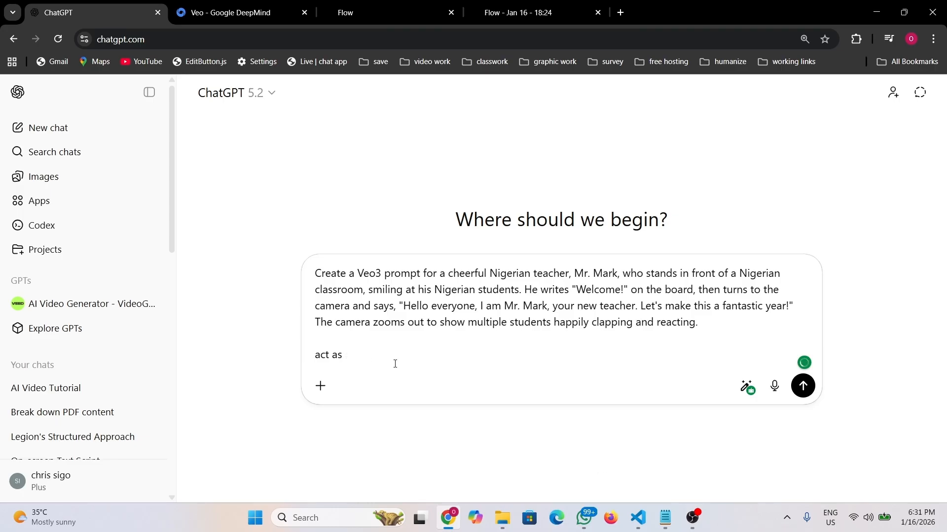
pyautogui.write(' aprompt engineer')
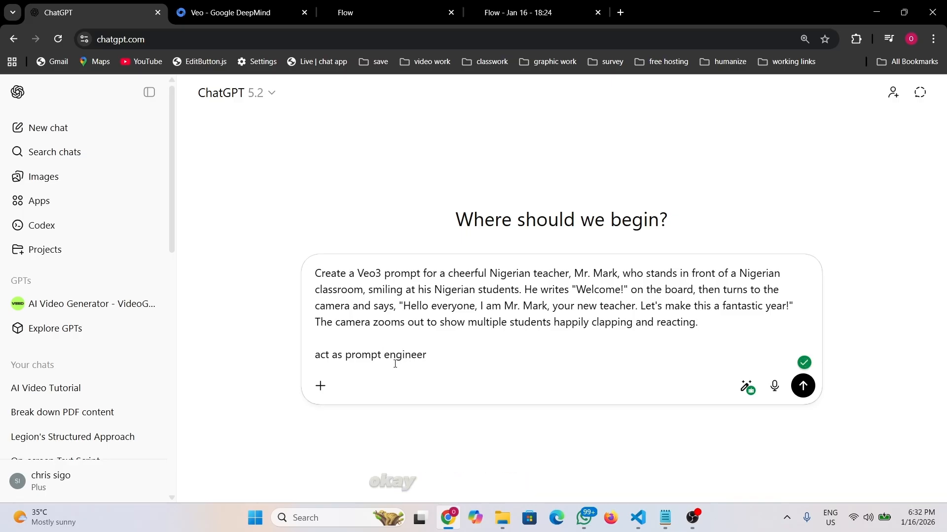
pyautogui.write('and add a b')
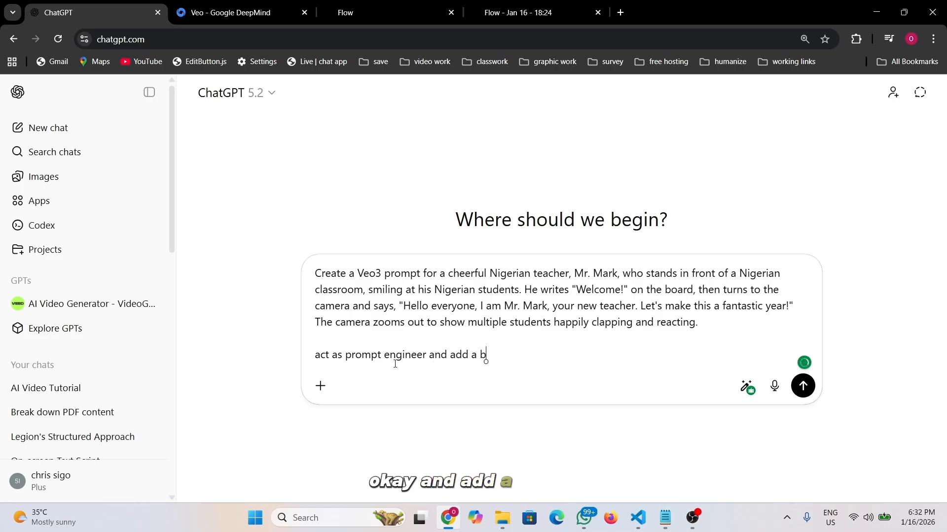
pyautogui.write('etter ')
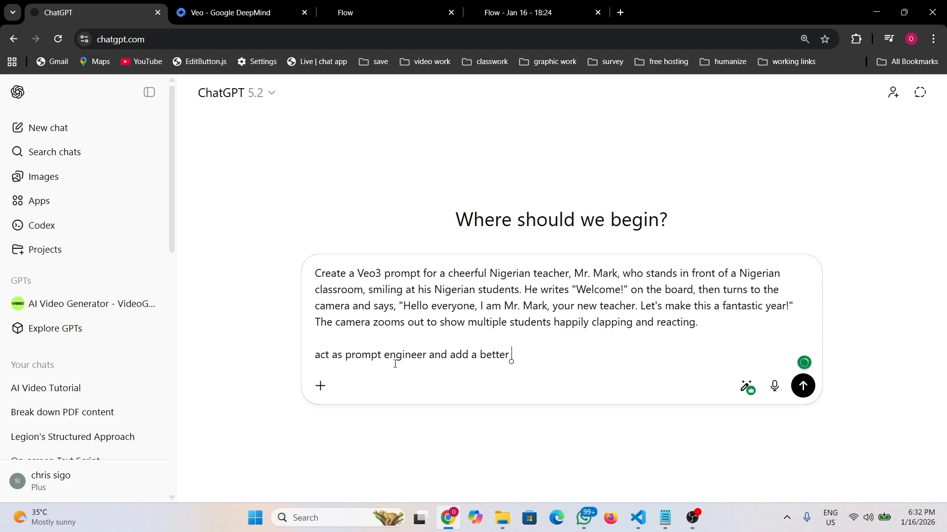
pyautogui.write('camera ')
pyautogui.write('postiio')
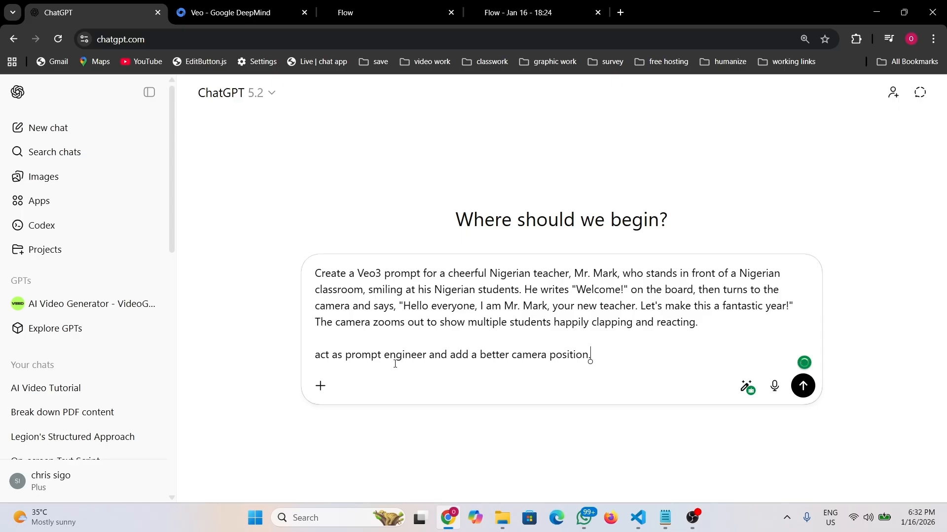
pyautogui.click(803, 386)
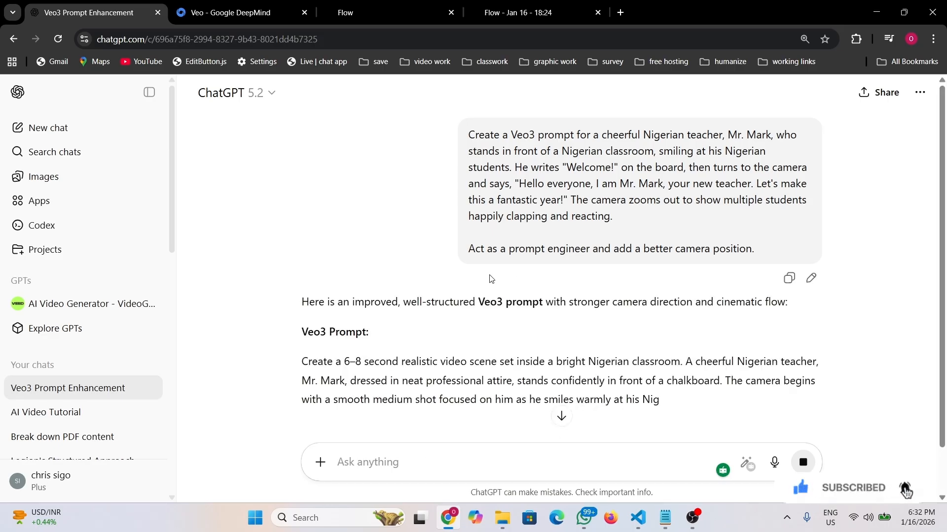
# - Copy the three improved Veo3 prompt paragraphs with medium, chest-level and wide-angle shots
pyautogui.scroll(-1, 490, 279)
pyautogui.scroll(-4, 491, 279)
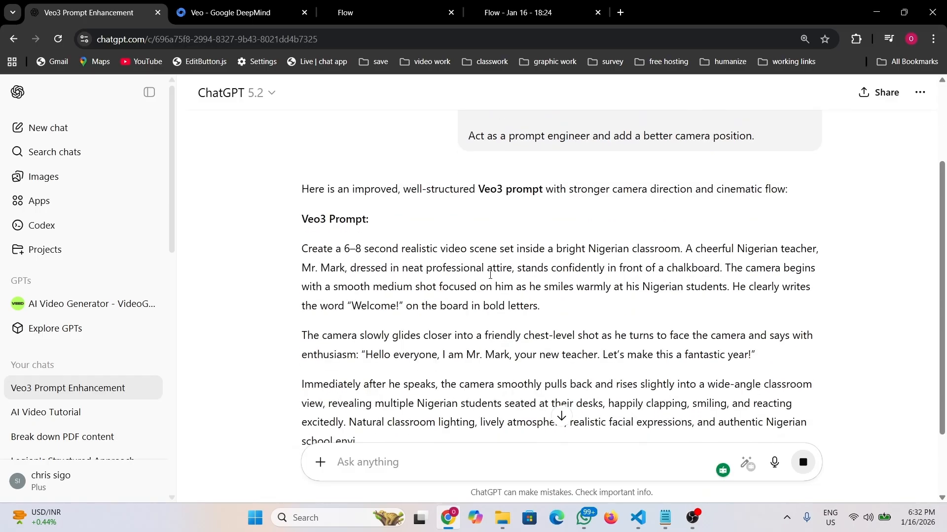
pyautogui.scroll(1, 417, 272)
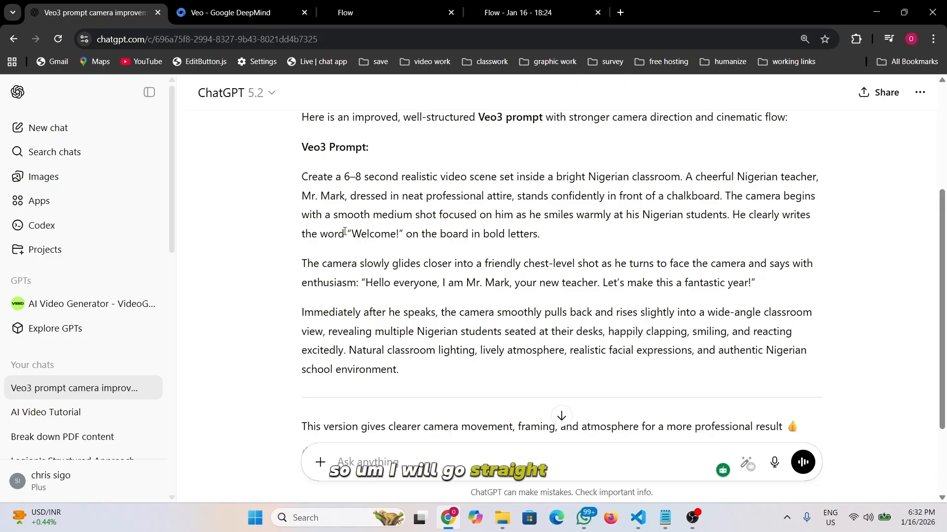
pyautogui.scroll(-2, 302, 181)
pyautogui.scroll(3, 344, 244)
pyautogui.scroll(-1, 344, 243)
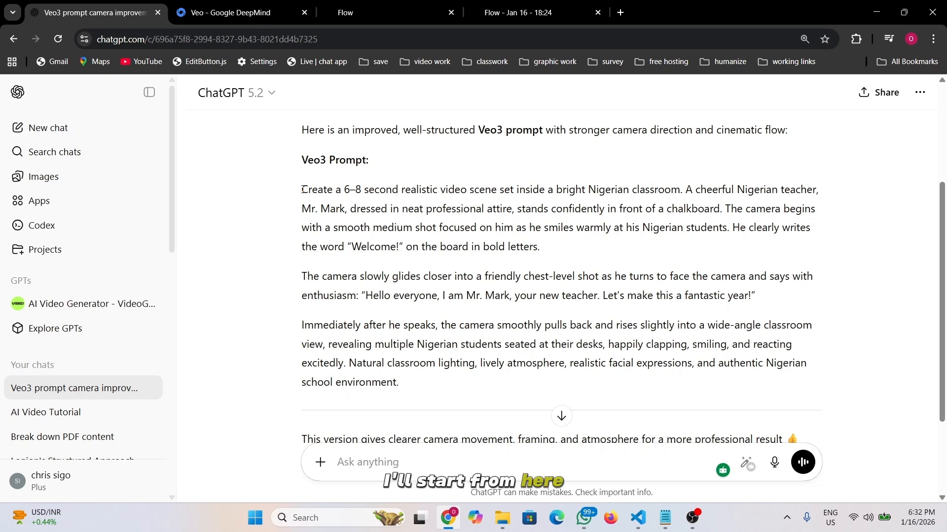
pyautogui.moveTo(302, 189); pyautogui.dragTo(422, 378)
pyautogui.hotkey('ctrl', 'c')
pyautogui.scroll(-1, 422, 375)
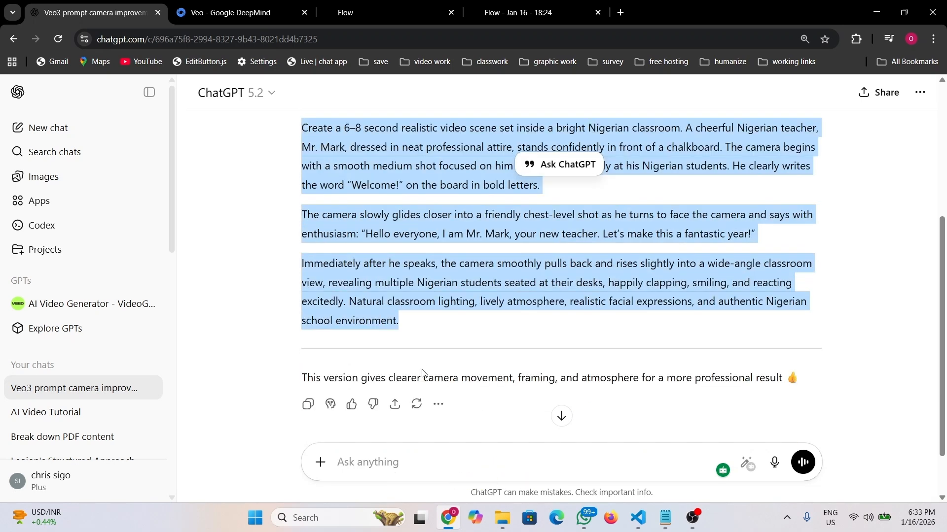
pyautogui.click(469, 15)
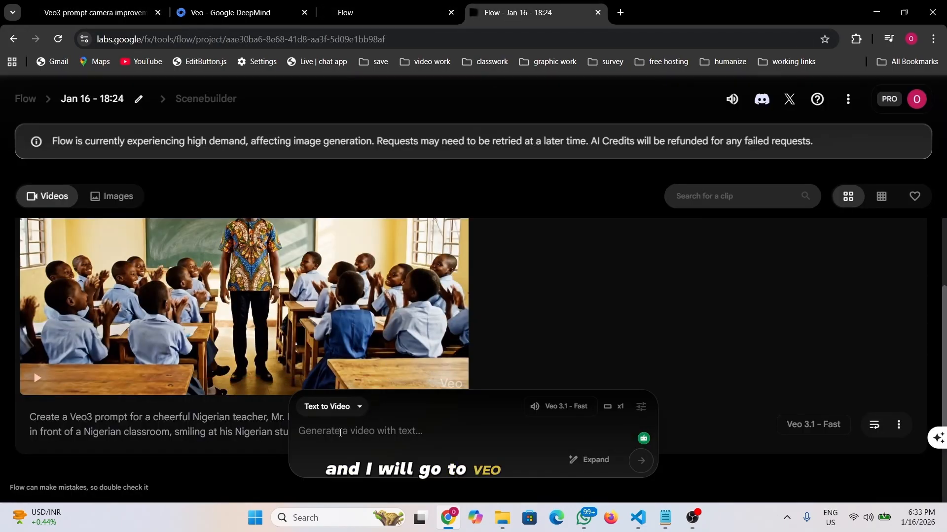
# - Paste the camera-improved prompt into Flow, generate the 0:08 clip, and watch it full screen
pyautogui.hotkey('ctrl', 'v')
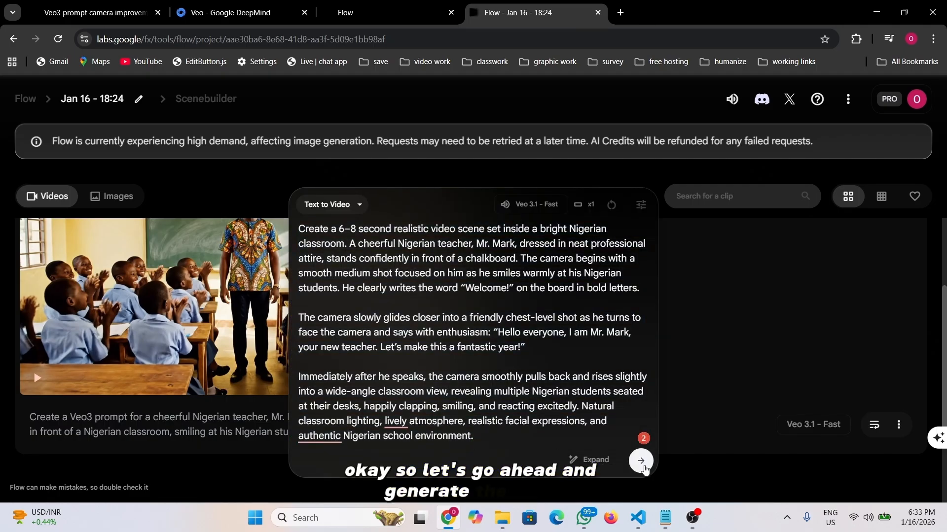
pyautogui.click(644, 467)
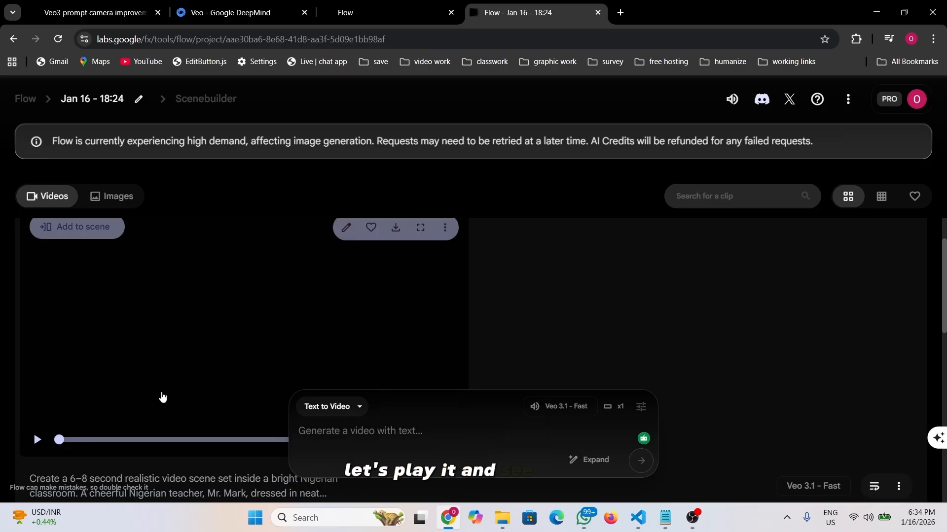
pyautogui.click(38, 440)
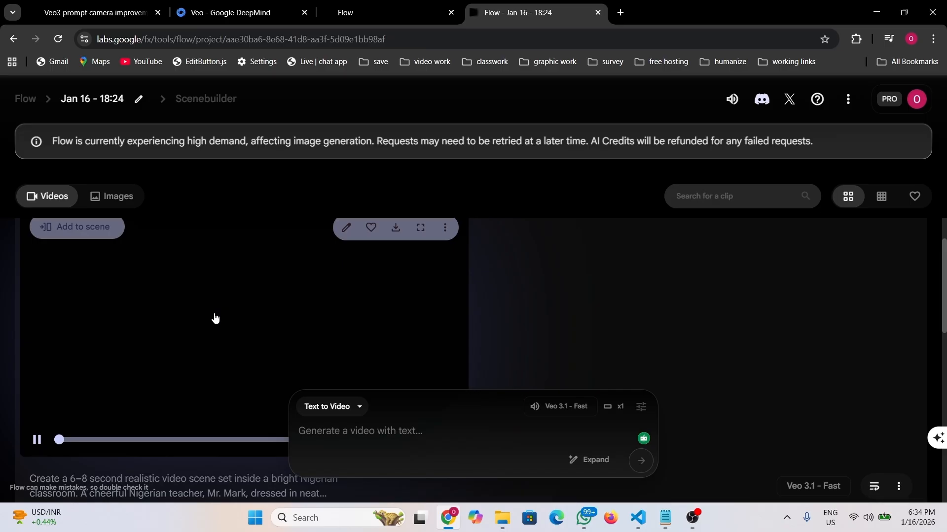
pyautogui.scroll(-1, 215, 319)
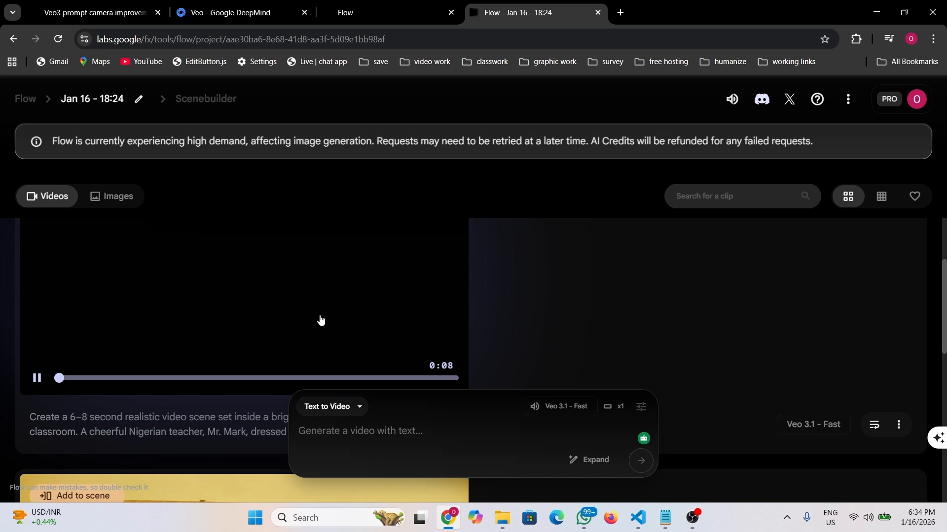
pyautogui.scroll(1, 320, 321)
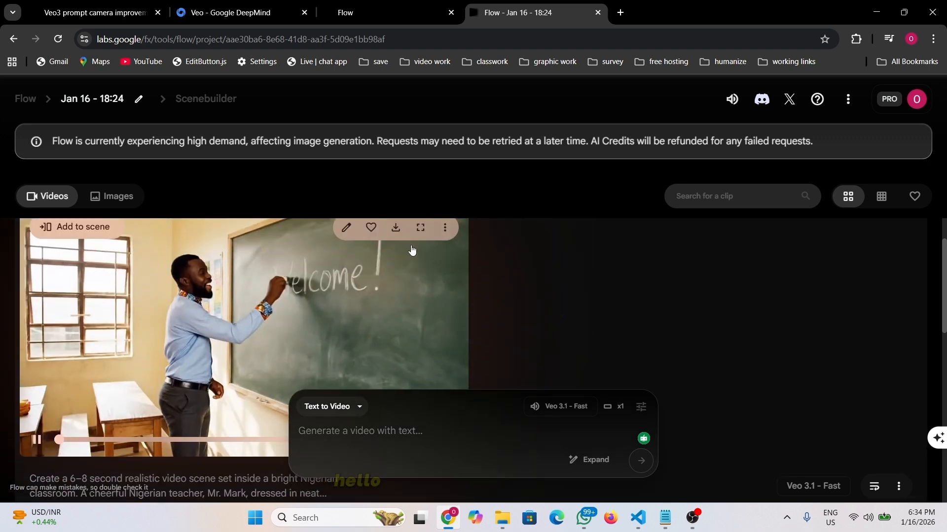
pyautogui.click(419, 230)
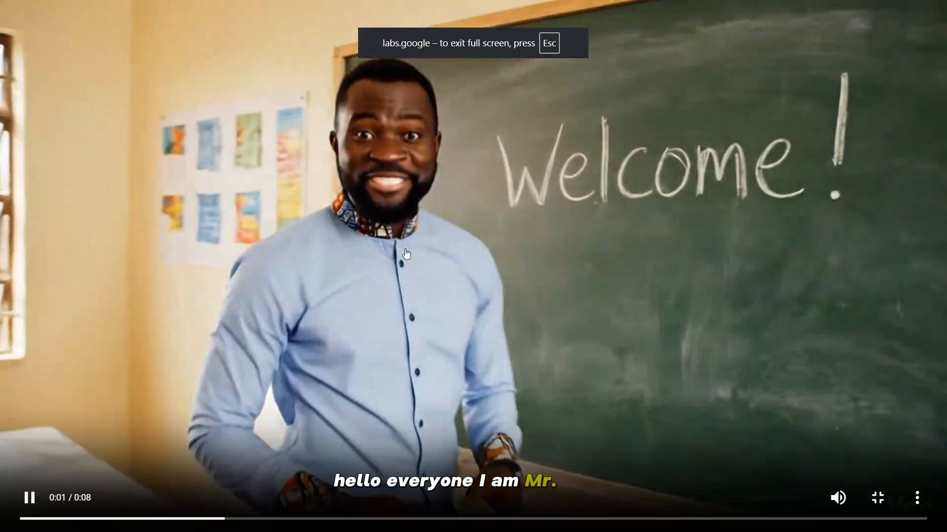
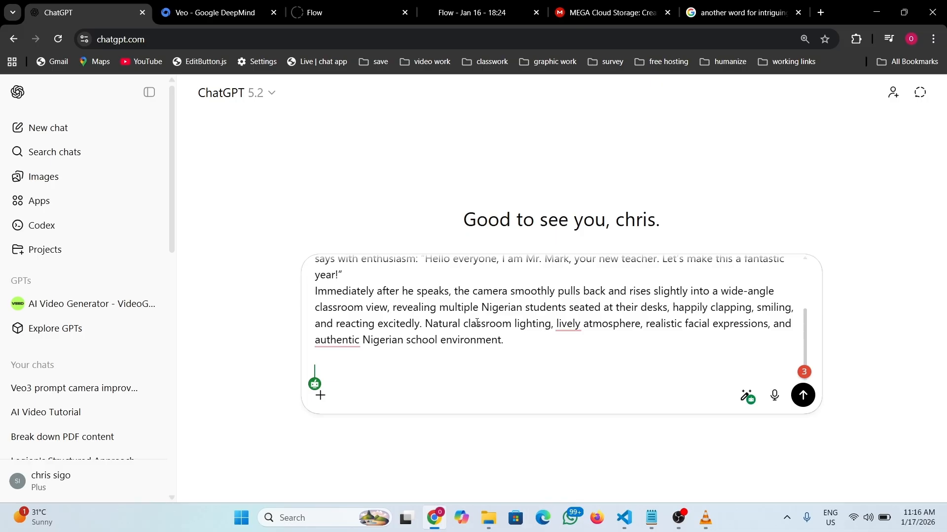
# - Under the prompt, write 'add three more scenes and make the character consistent throughout the generation', unsent
pyautogui.write('dd three')
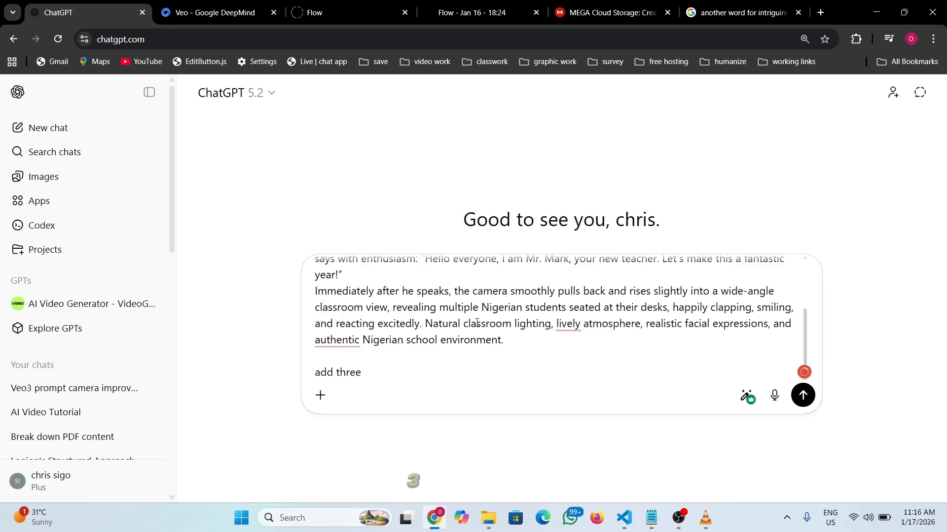
pyautogui.write(' more scenes to this promp')
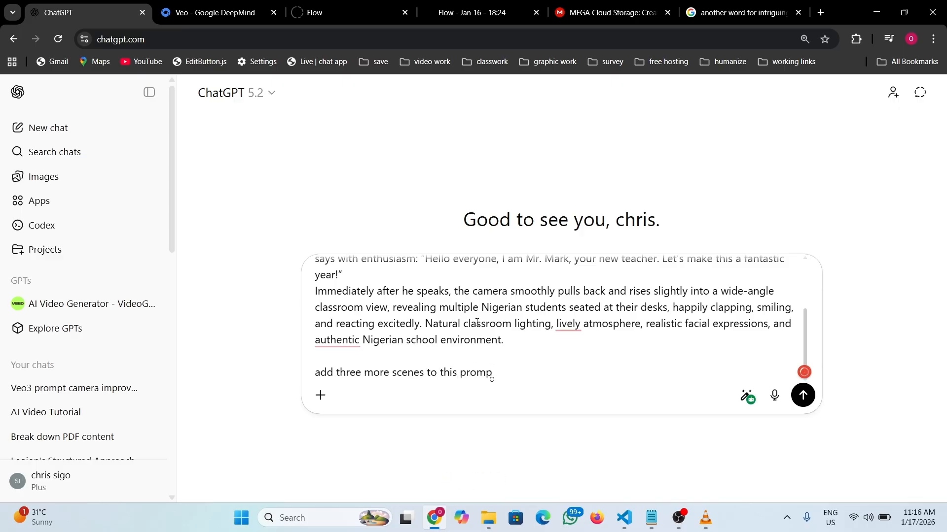
pyautogui.write('and make th')
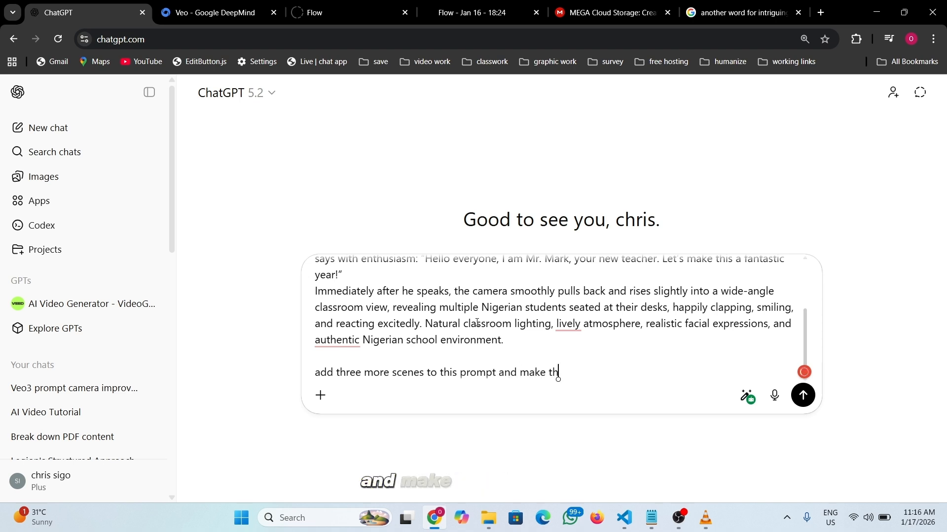
pyautogui.write('e character co')
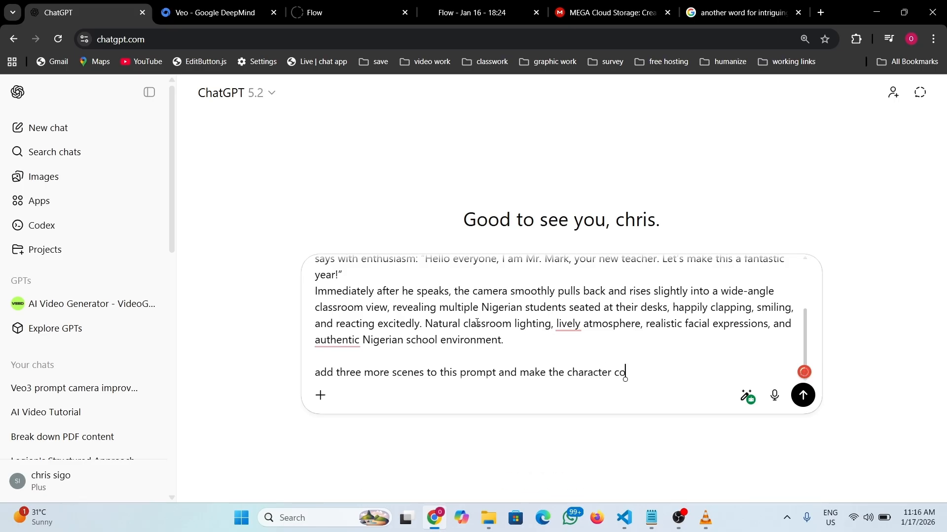
pyautogui.write('nsitent')
pyautogui.write('throught')
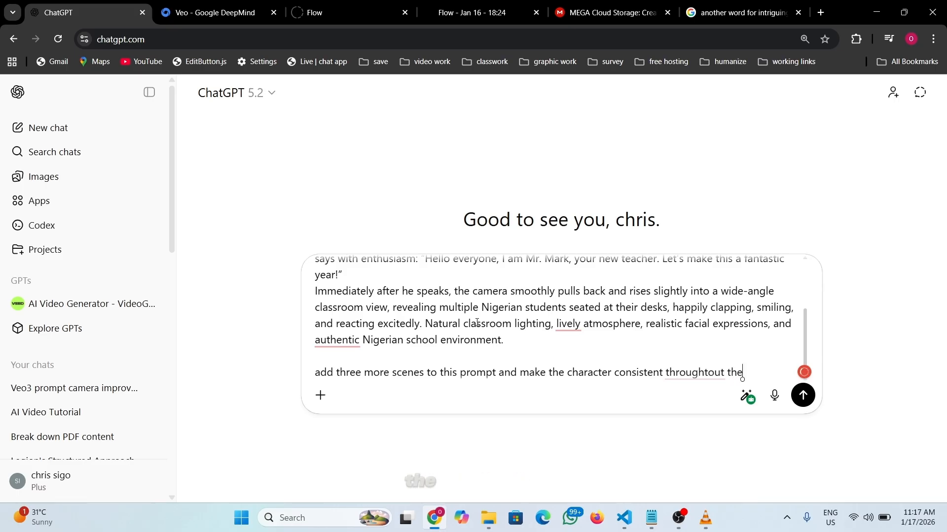
pyautogui.write('out the')
pyautogui.press('Right')
pyautogui.press('Right')
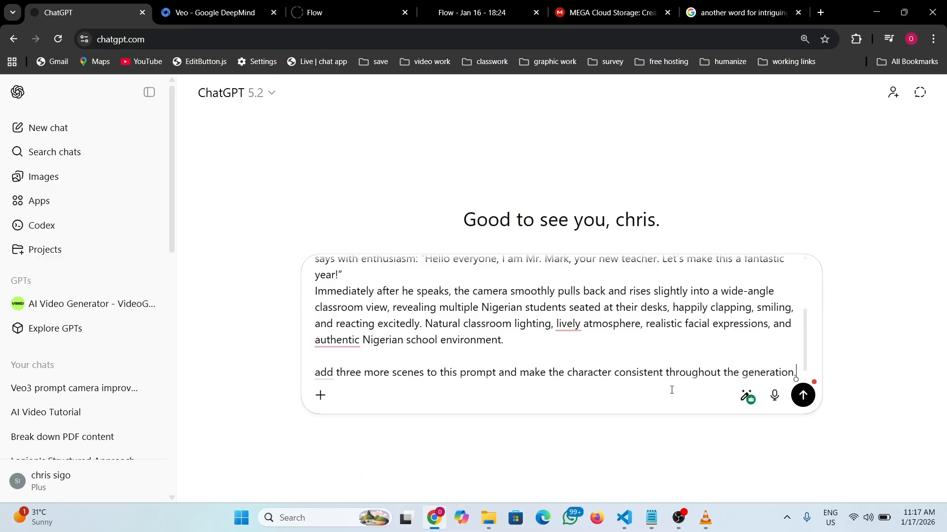
pyautogui.scroll(2, 572, 364)
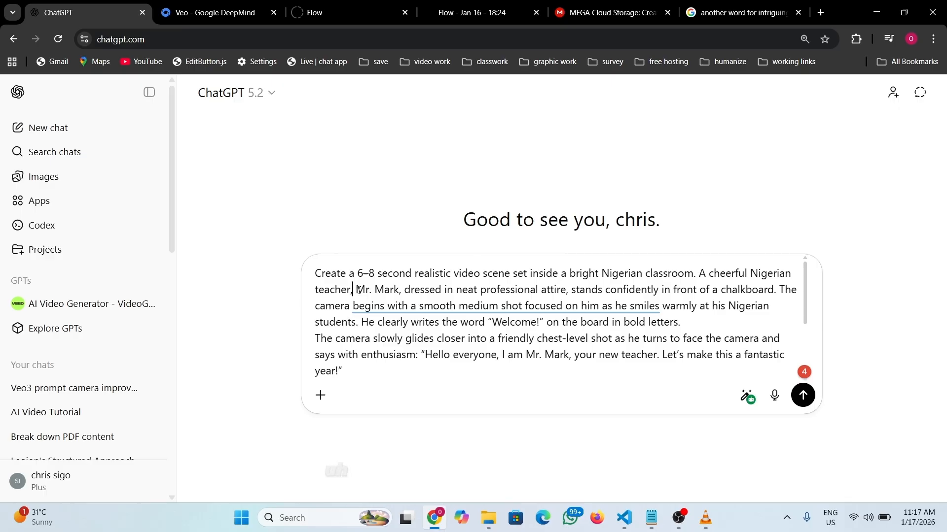
# - Highlight the teacher's name Mr. Mark and the word Nigerian in the draft prompt
pyautogui.moveTo(353, 290); pyautogui.dragTo(398, 292)
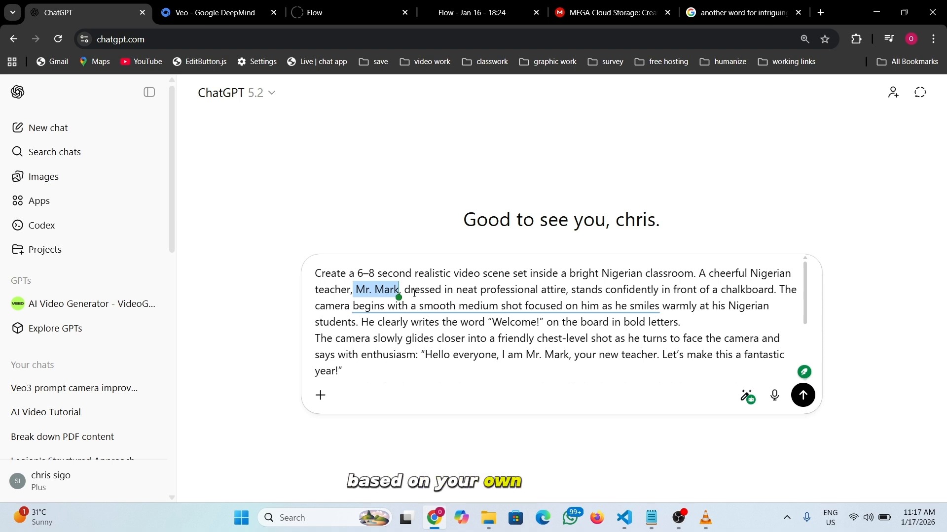
pyautogui.click(655, 306)
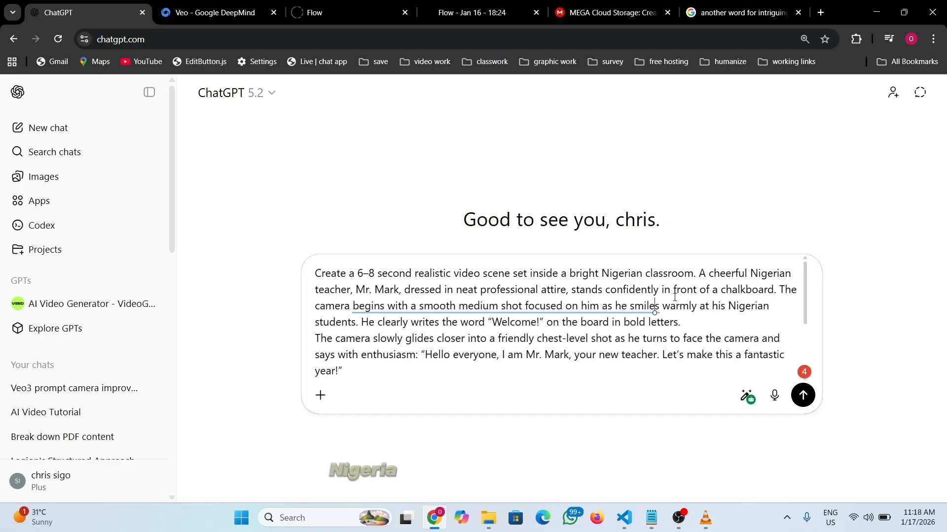
pyautogui.doubleClick(626, 276)
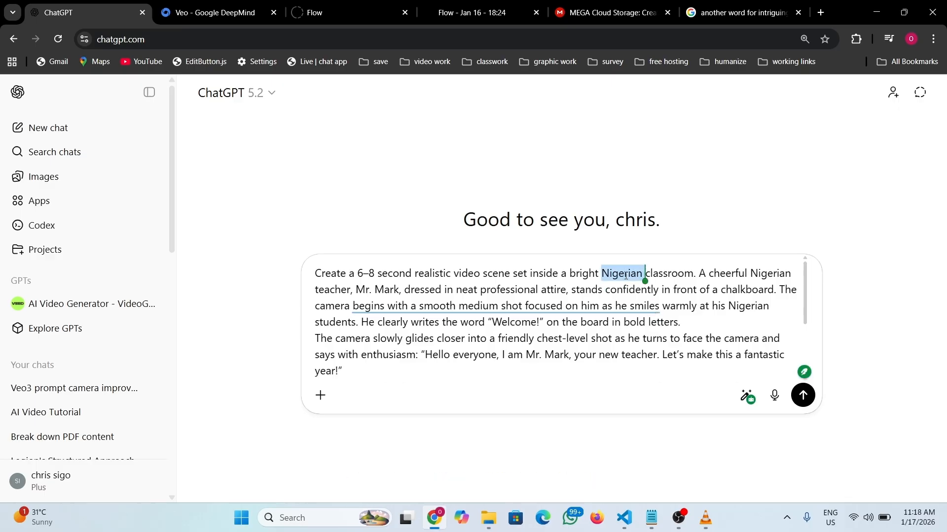
pyautogui.doubleClick(756, 306)
pyautogui.scroll(-3, 759, 316)
pyautogui.click(517, 299)
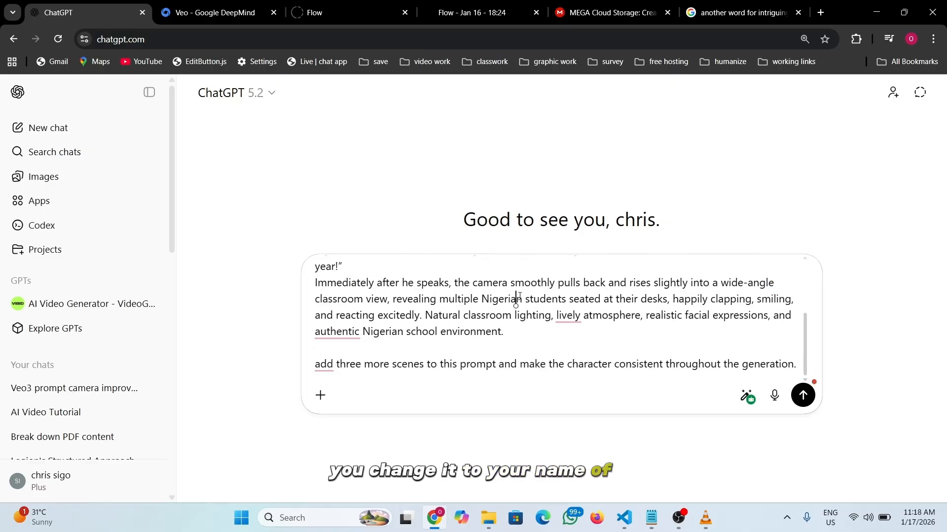
pyautogui.click(513, 337)
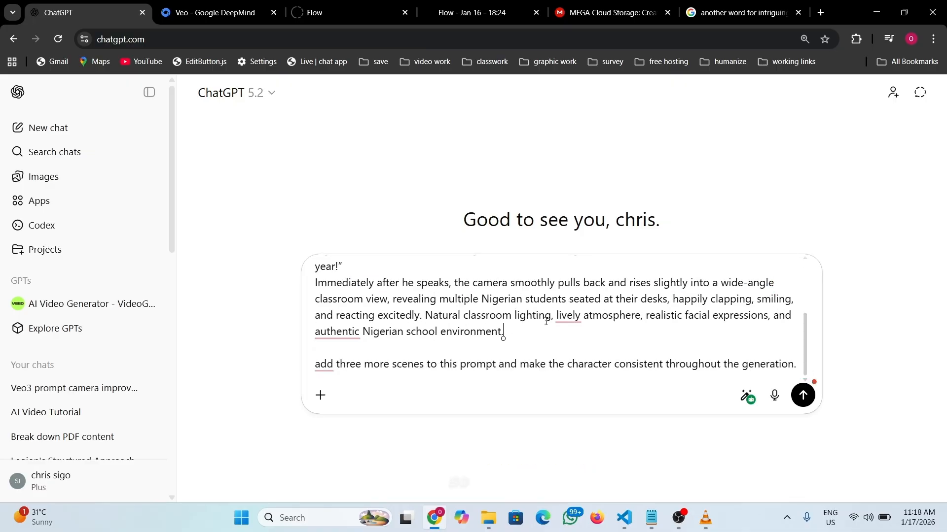
# - Accept the grammar suggestion changing the request's opening 'add' to 'Add'
pyautogui.click(331, 365)
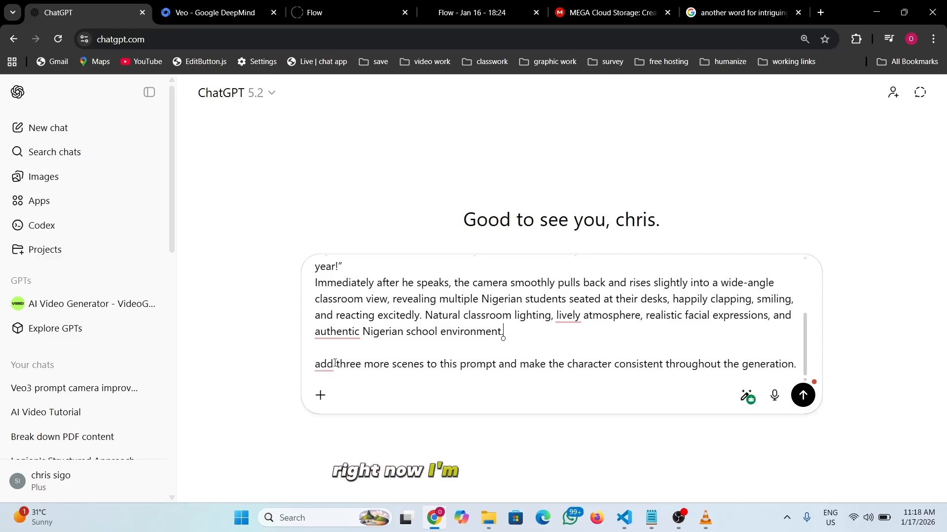
pyautogui.click(332, 416)
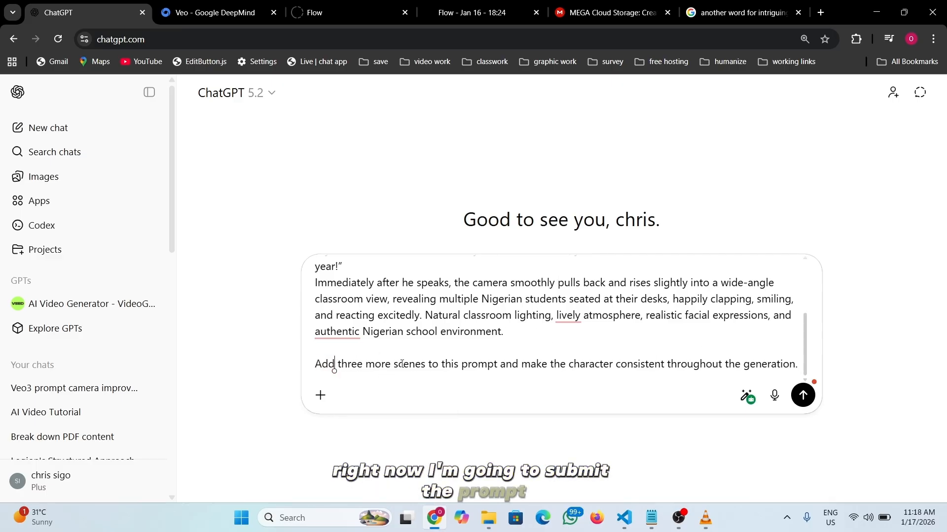
pyautogui.click(638, 372)
pyautogui.click(718, 365)
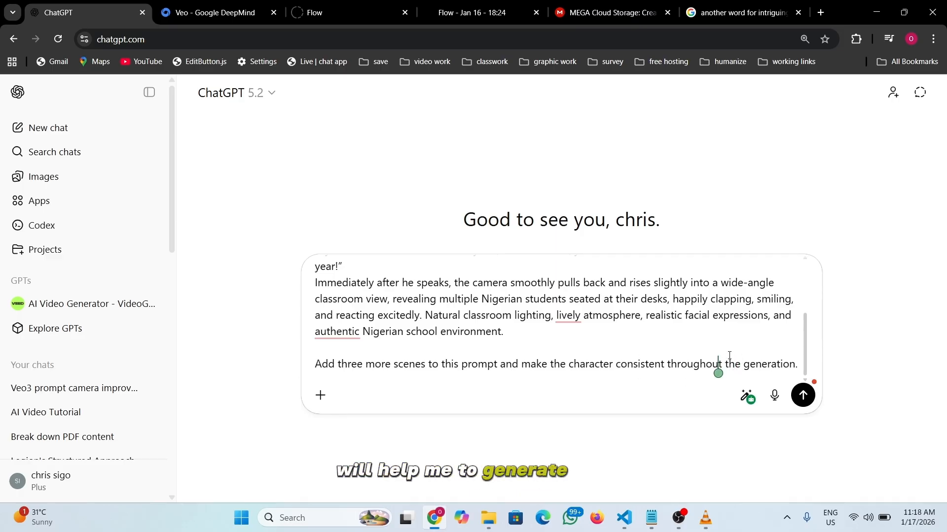
# - Send the request and review the four-scene Mr. Mark classroom script in the reply
pyautogui.click(797, 400)
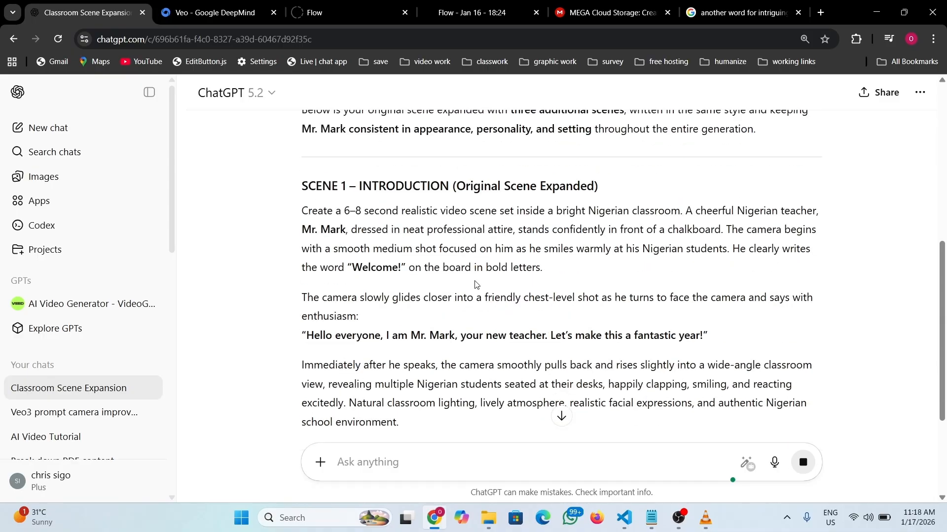
pyautogui.scroll(1, 365, 205)
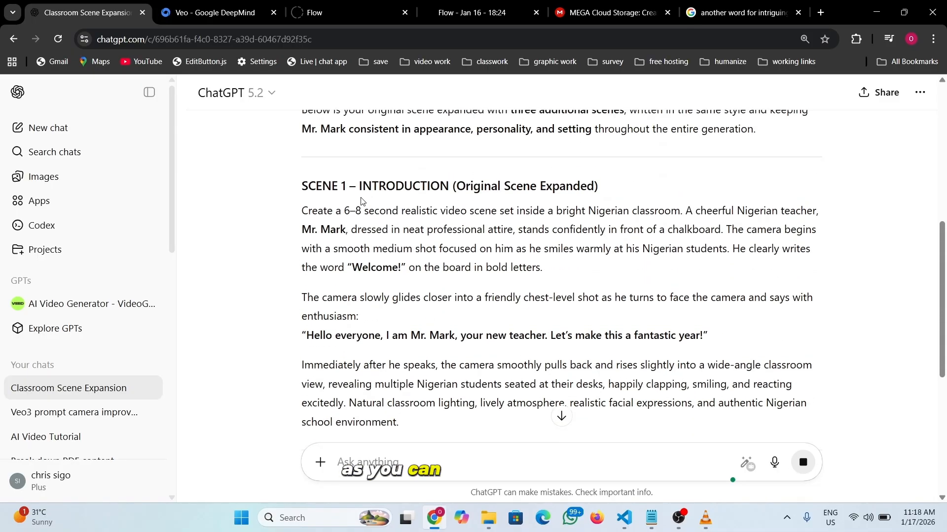
pyautogui.scroll(-9, 408, 245)
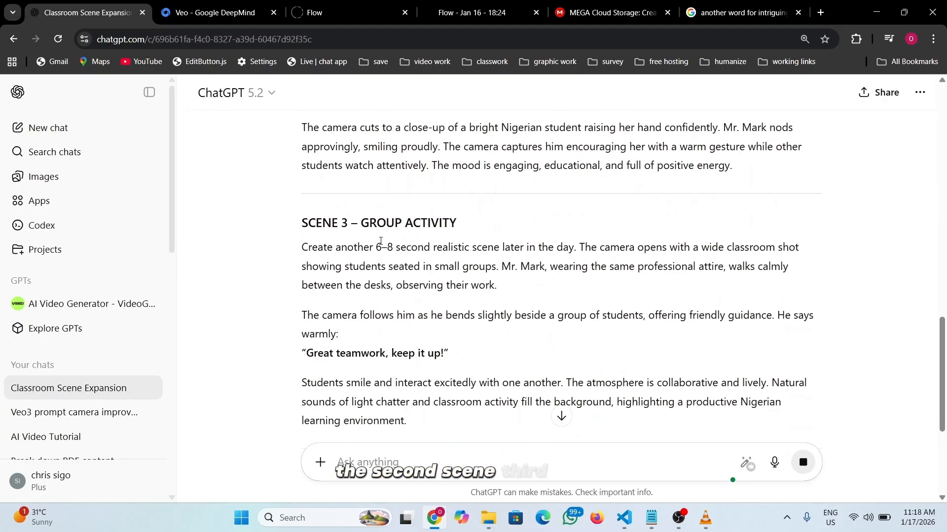
pyautogui.scroll(-2, 381, 245)
pyautogui.scroll(-1, 382, 246)
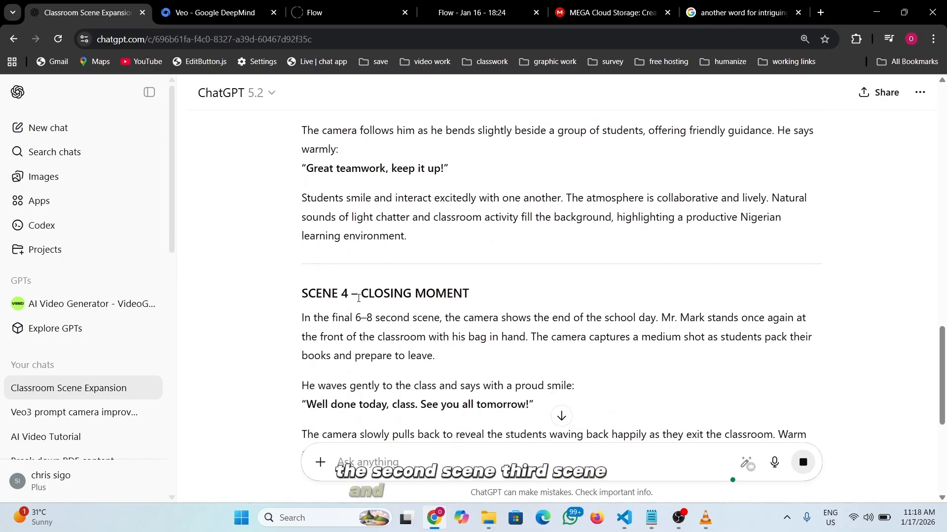
pyautogui.scroll(-3, 389, 259)
pyautogui.scroll(-2, 389, 260)
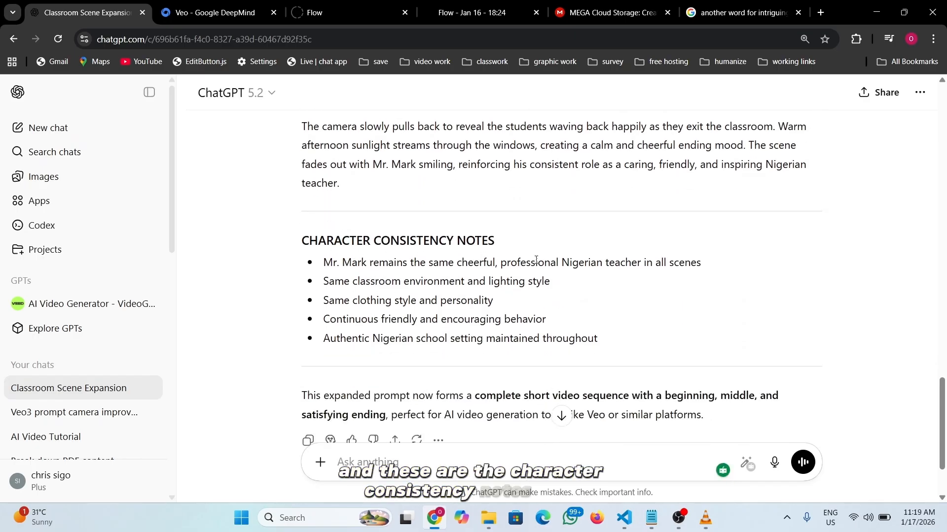
# - Copy the Scene 1 section of the four-scene script
pyautogui.scroll(12, 488, 266)
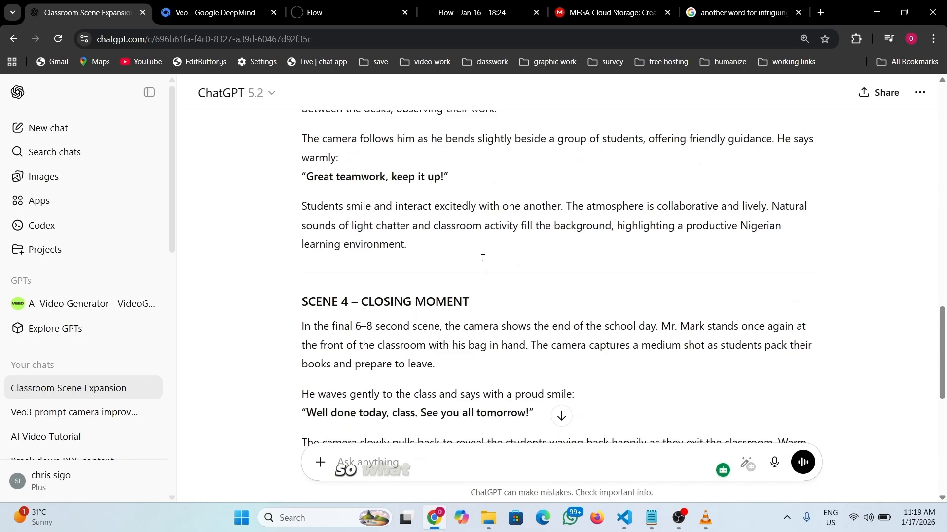
pyautogui.scroll(8, 482, 258)
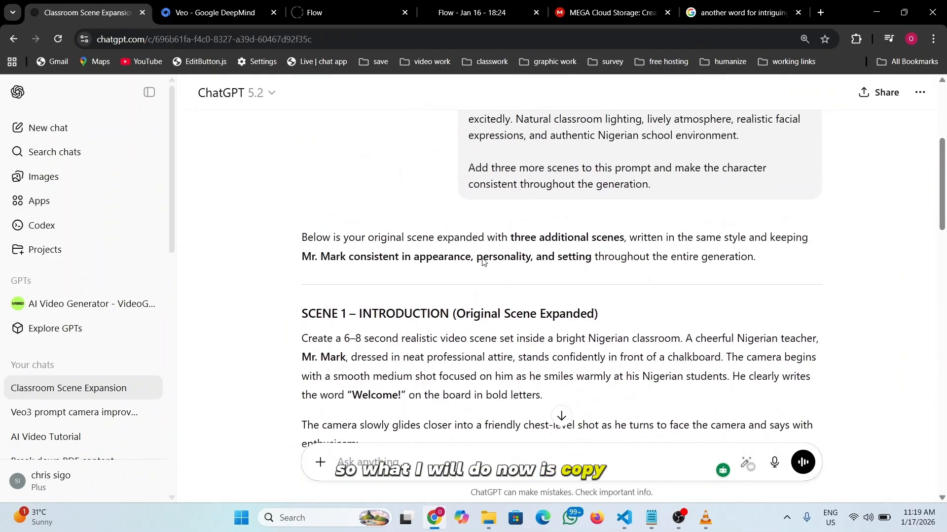
pyautogui.scroll(-1, 483, 261)
pyautogui.moveTo(301, 186); pyautogui.dragTo(412, 371)
pyautogui.scroll(-2, 412, 368)
pyautogui.hotkey('ctrl', 'c')
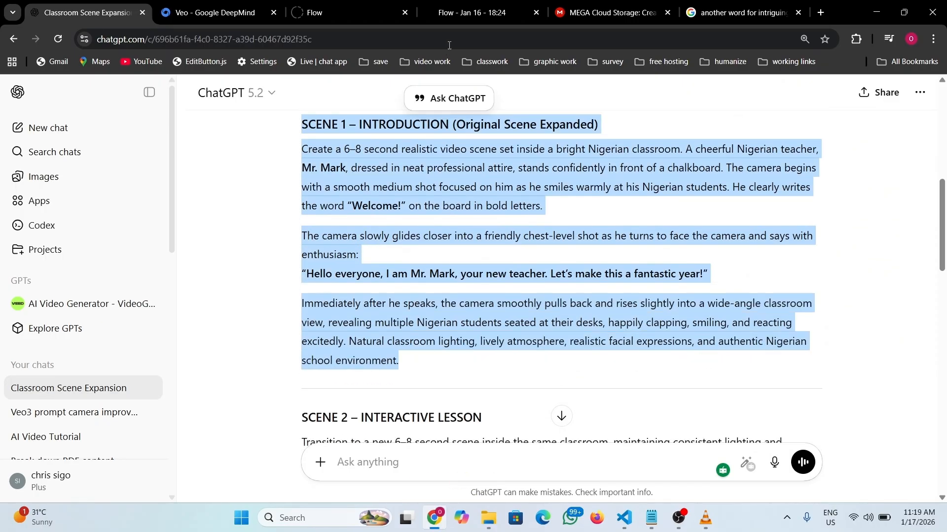
# - Paste the copied Scene 1 prompt into Flow's video prompt field
pyautogui.click(472, 12)
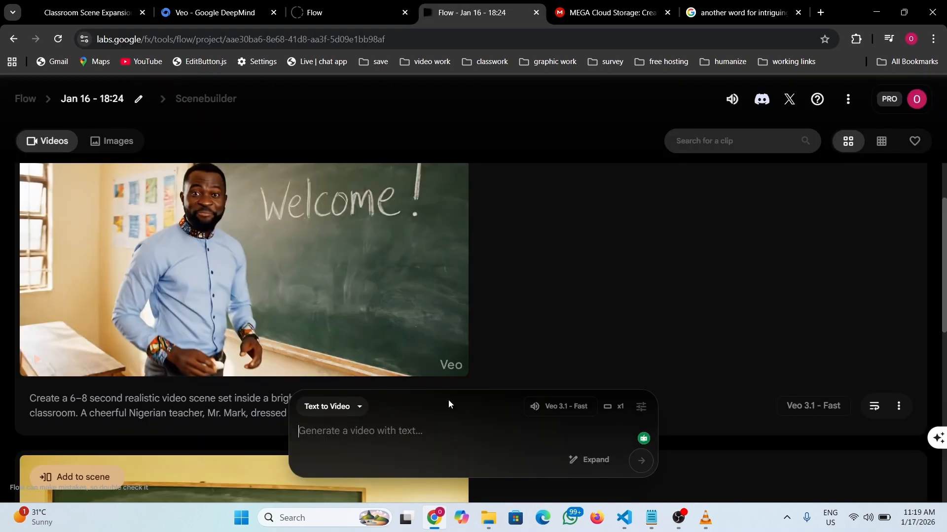
pyautogui.click(366, 438)
pyautogui.hotkey('ctrl', 'v')
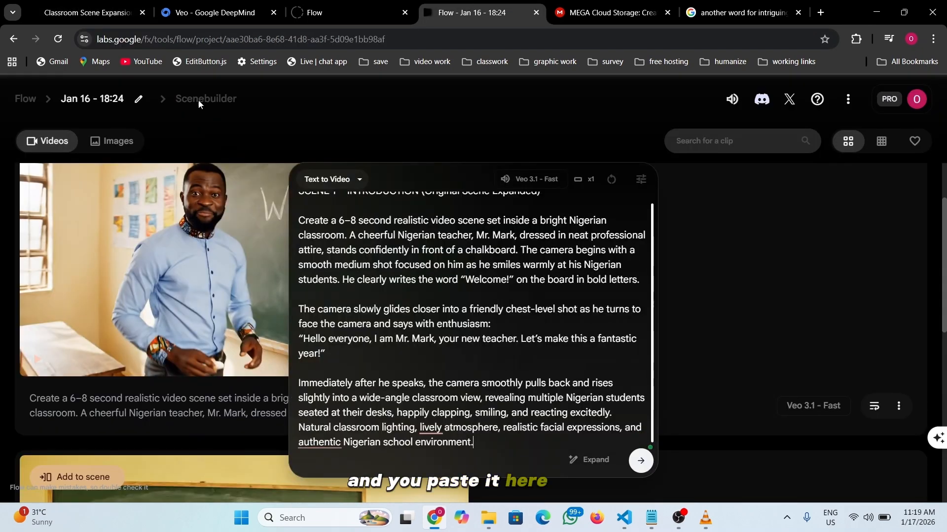
# - Append ChatGPT's character consistency notes below the Scene 1 prompt and submit it
pyautogui.click(99, 11)
pyautogui.scroll(-8, 455, 256)
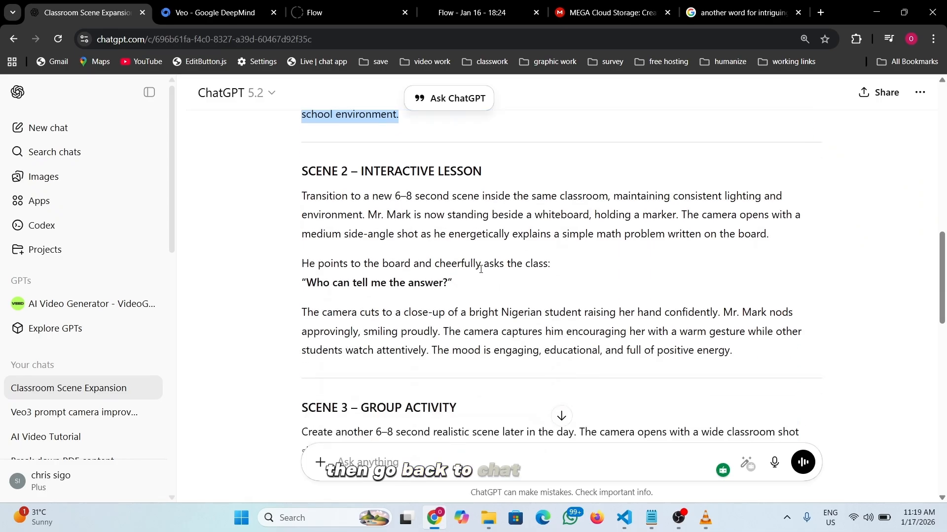
pyautogui.scroll(-10, 456, 257)
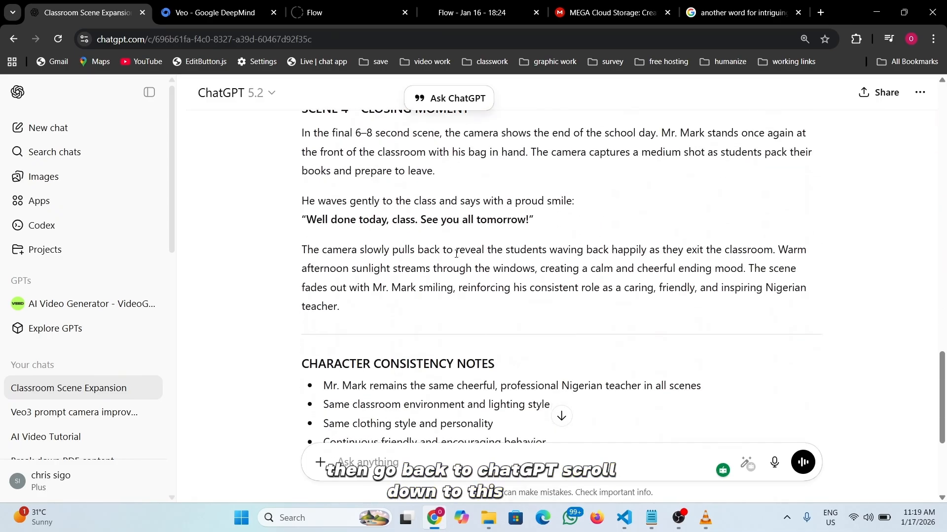
pyautogui.scroll(-2, 455, 257)
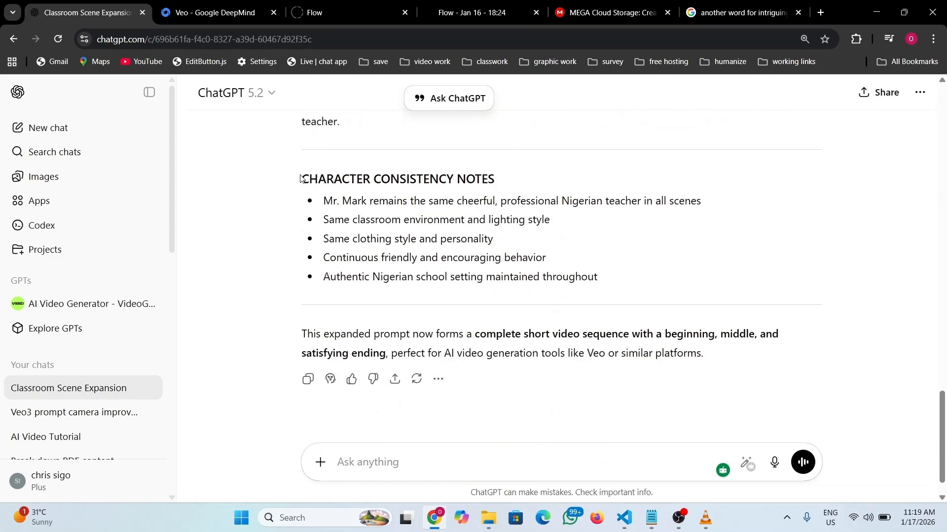
pyautogui.moveTo(303, 178); pyautogui.dragTo(620, 288)
pyautogui.hotkey('ctrl', 'c')
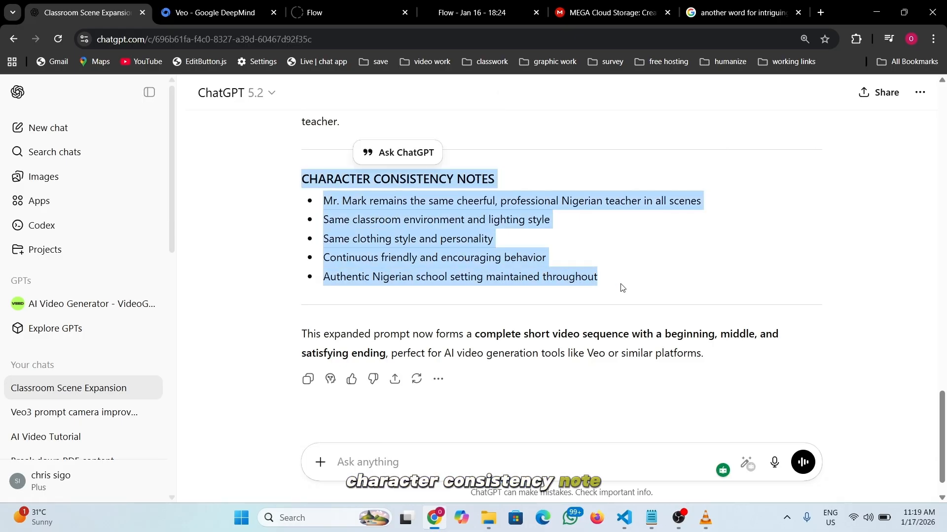
pyautogui.click(491, 15)
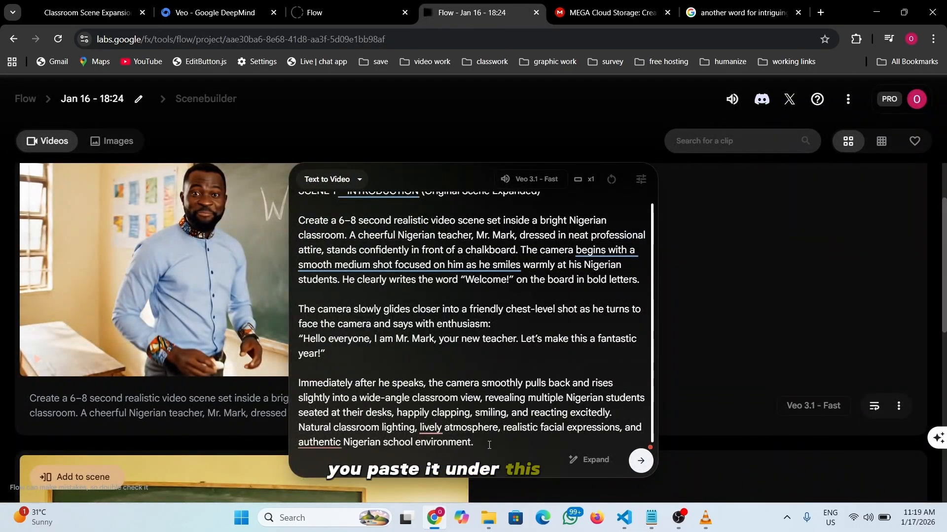
pyautogui.press('Return')
pyautogui.press('Return')
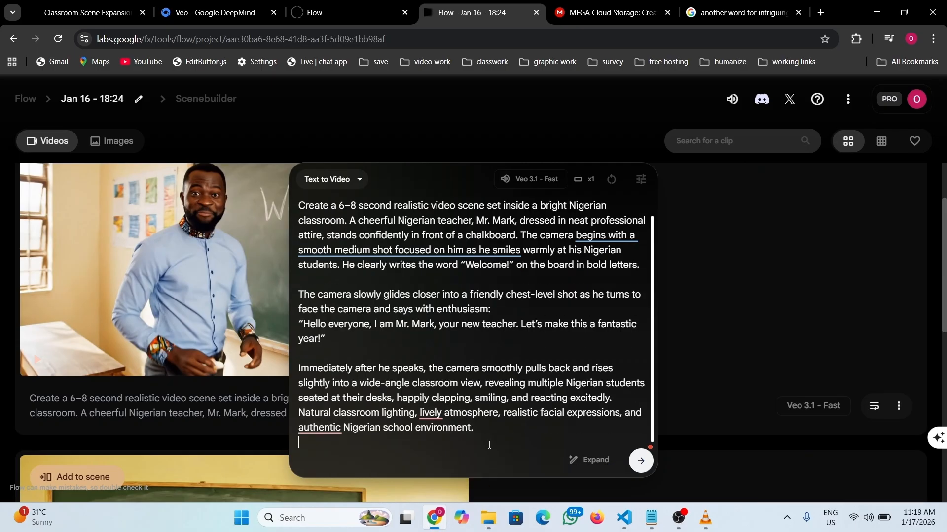
pyautogui.hotkey('ctrl', 'v')
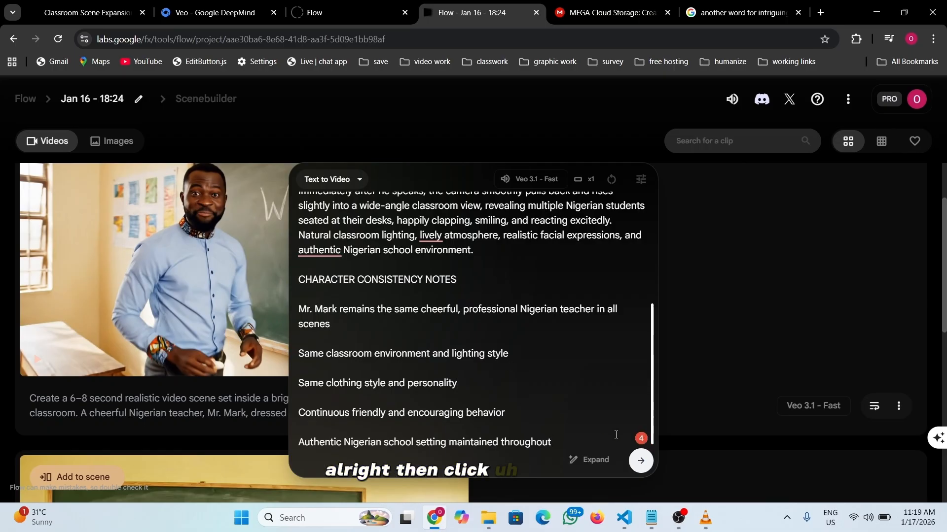
pyautogui.click(636, 462)
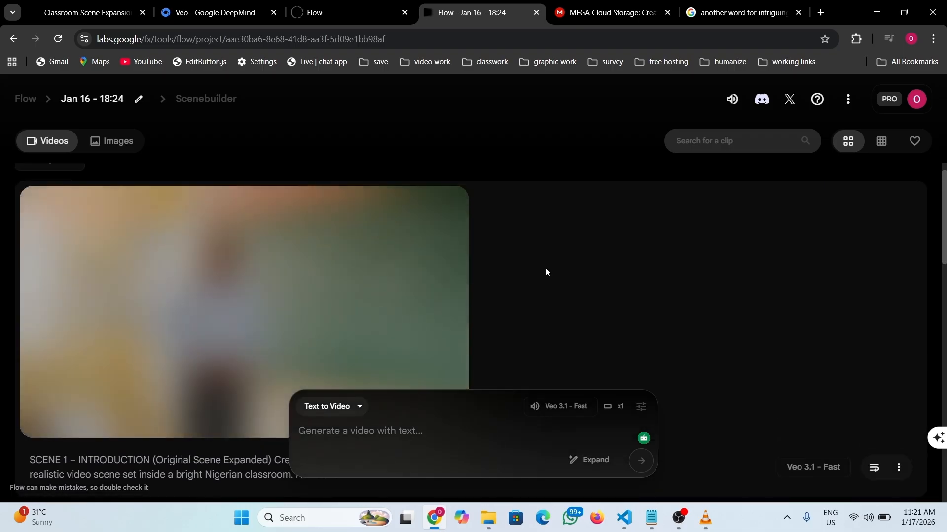
# - Watch the 8-second Scene 1 clip, where the teacher writes Welcome, in full screen
pyautogui.moveTo(275, 270)
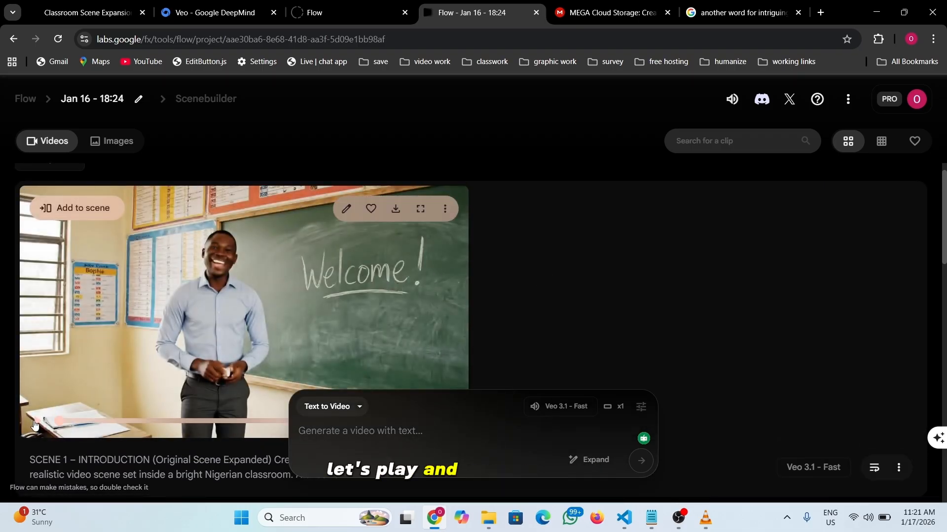
pyautogui.click(420, 209)
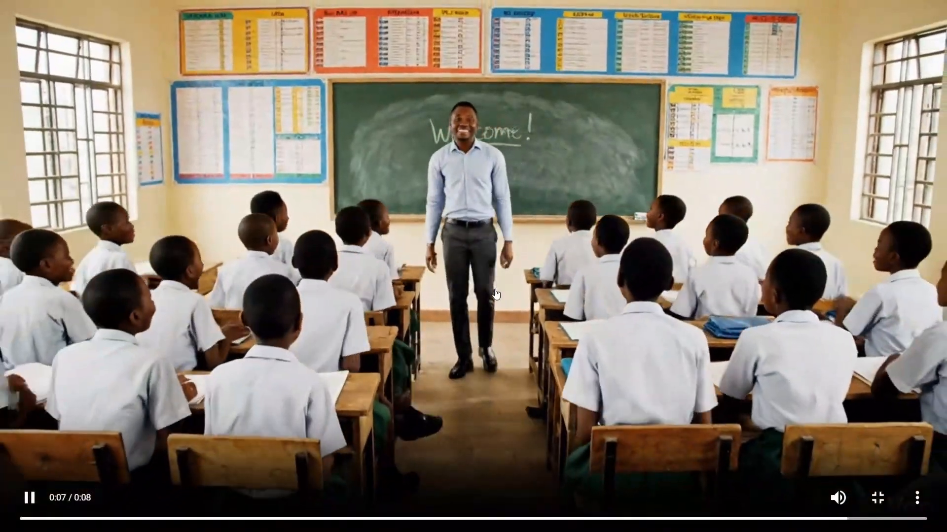
pyautogui.click(879, 499)
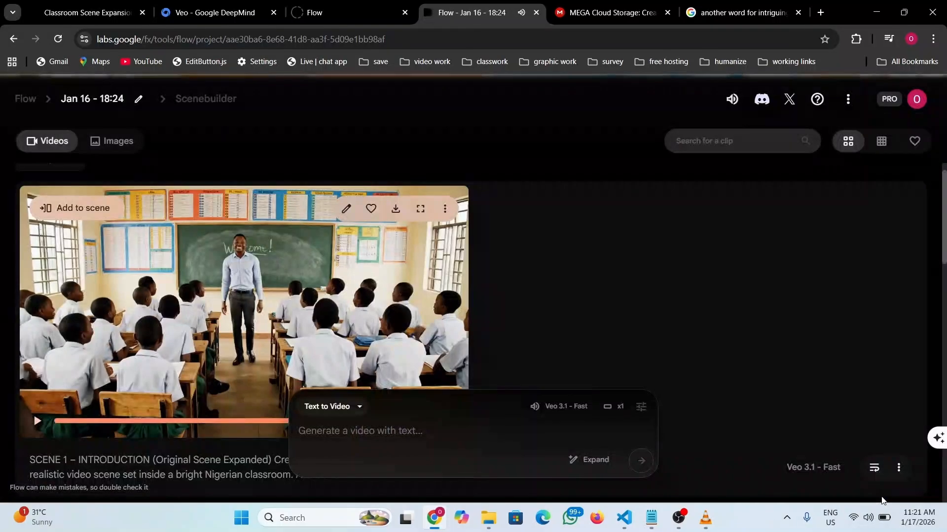
pyautogui.scroll(-1, 512, 274)
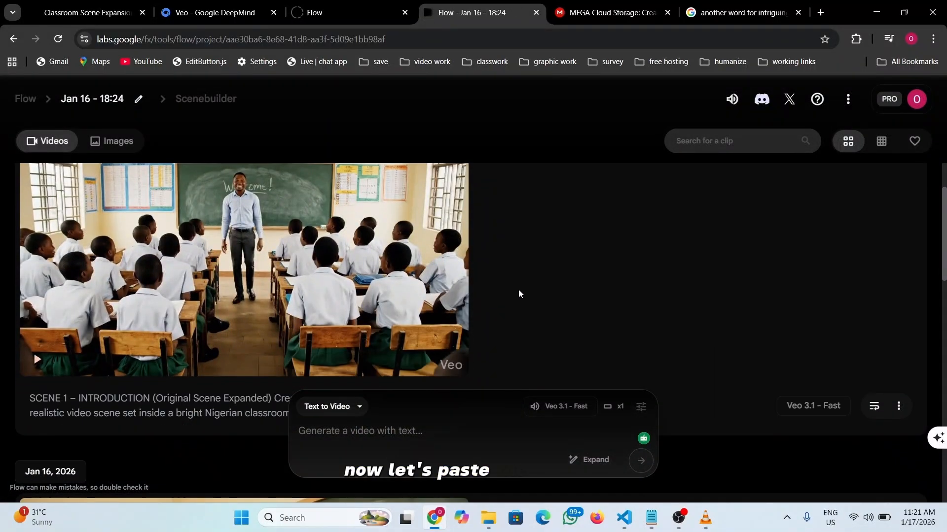
# - Copy the SCENE 2 – INTERACTIVE LESSON text from the ChatGPT reply
pyautogui.click(109, 12)
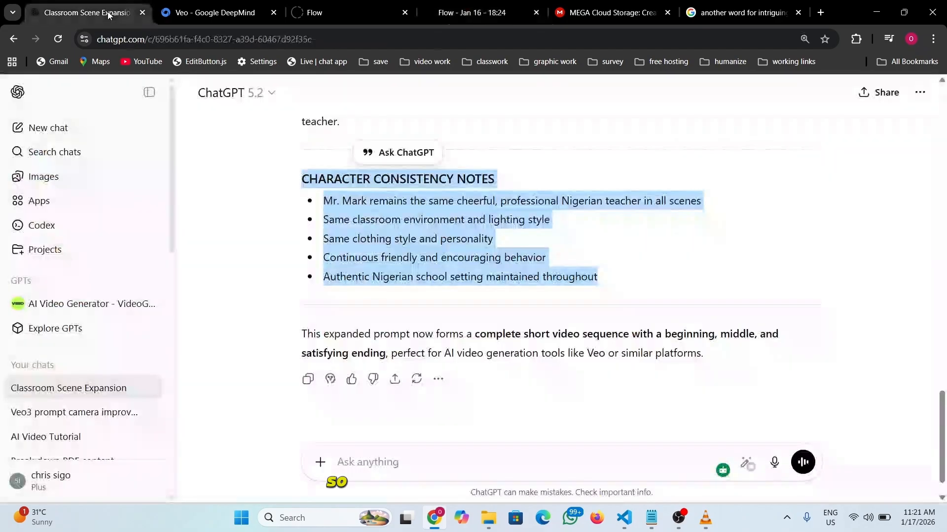
pyautogui.scroll(5, 414, 245)
pyautogui.scroll(10, 415, 245)
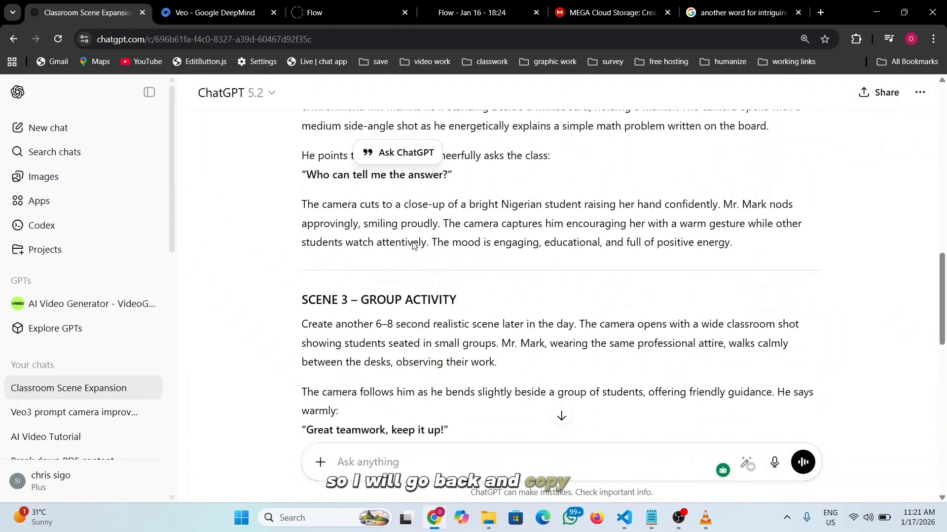
pyautogui.moveTo(302, 232); pyautogui.dragTo(562, 304)
pyautogui.scroll(-3, 562, 305)
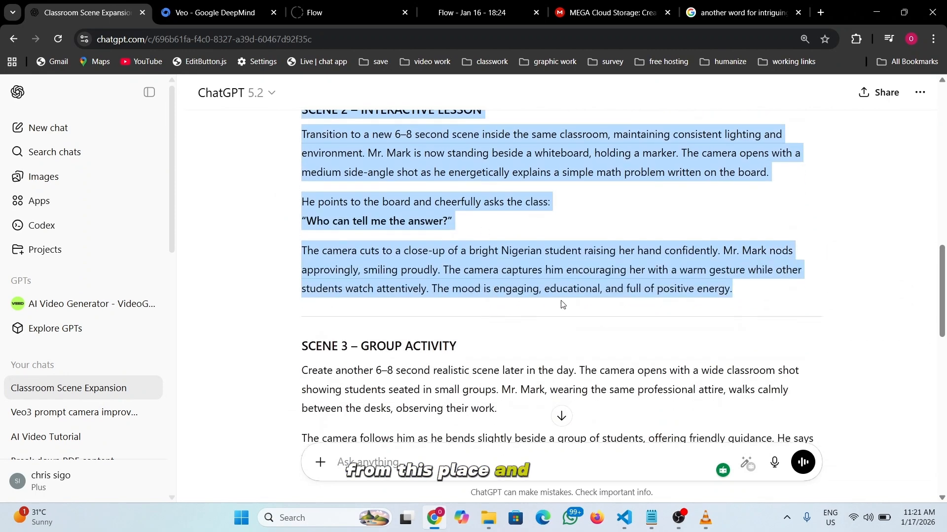
pyautogui.moveTo(757, 300); pyautogui.dragTo(758, 299)
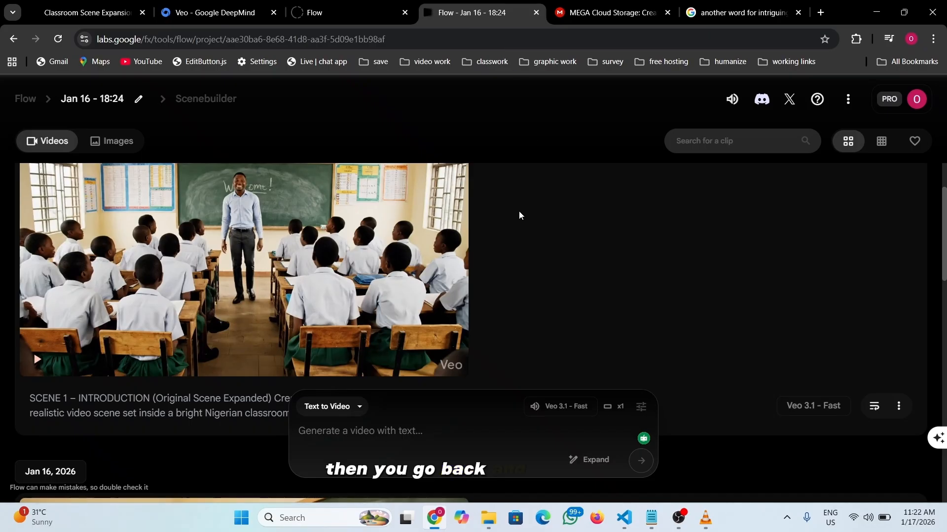
pyautogui.scroll(-2, 537, 224)
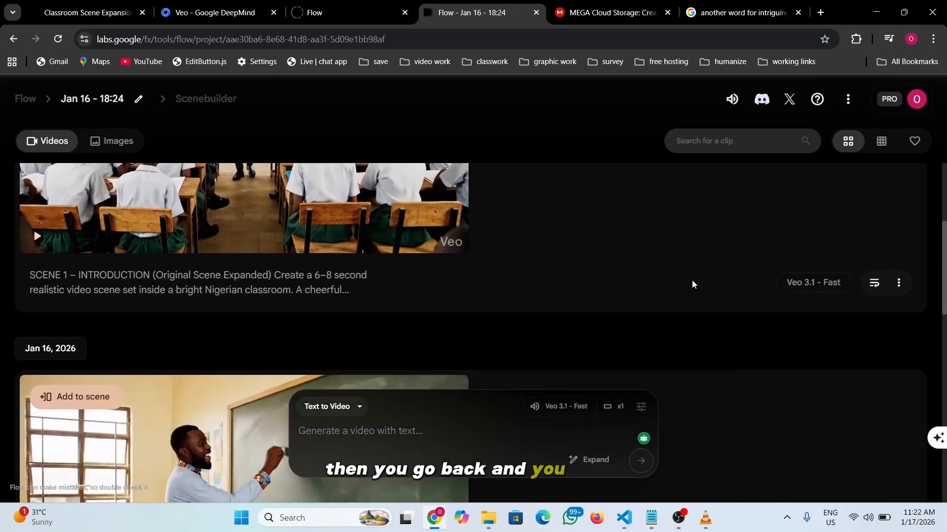
pyautogui.scroll(1, 739, 249)
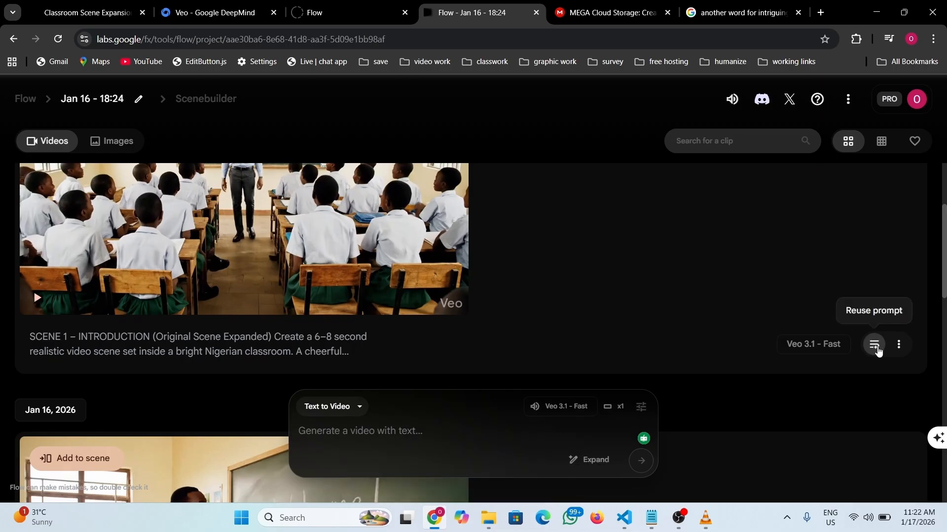
# - Reuse the Scene 1 prompt in Flow, pasting Scene 2 over its description but keeping the notes
pyautogui.click(876, 347)
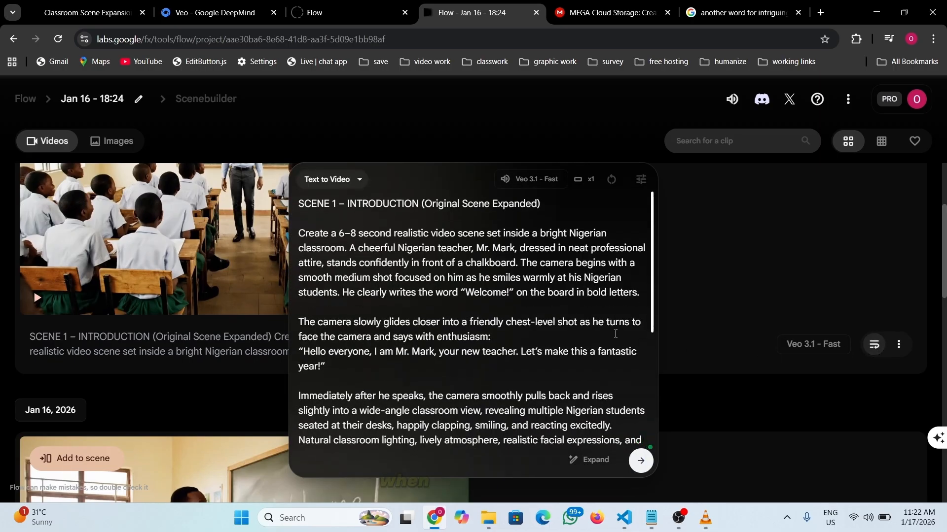
pyautogui.scroll(-4, 455, 287)
pyautogui.scroll(5, 455, 287)
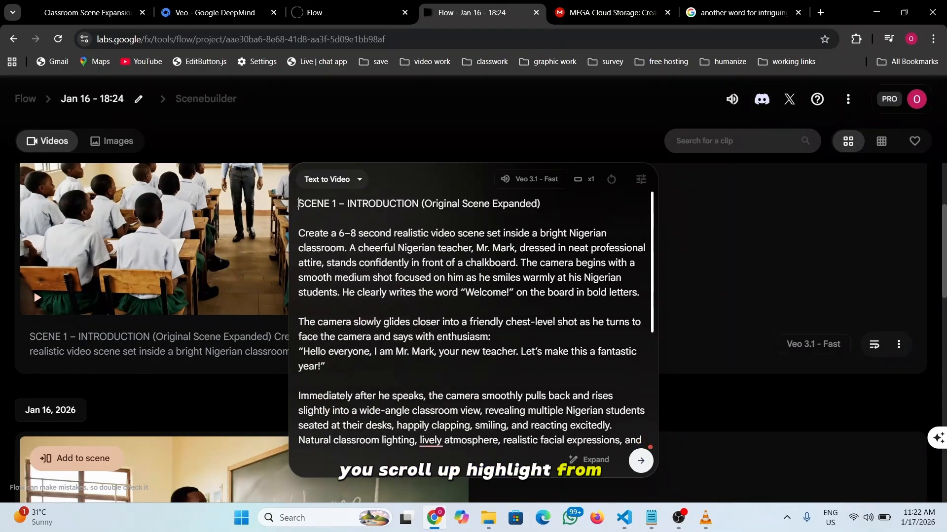
pyautogui.moveTo(309, 210); pyautogui.dragTo(471, 276)
pyautogui.scroll(-4, 389, 249)
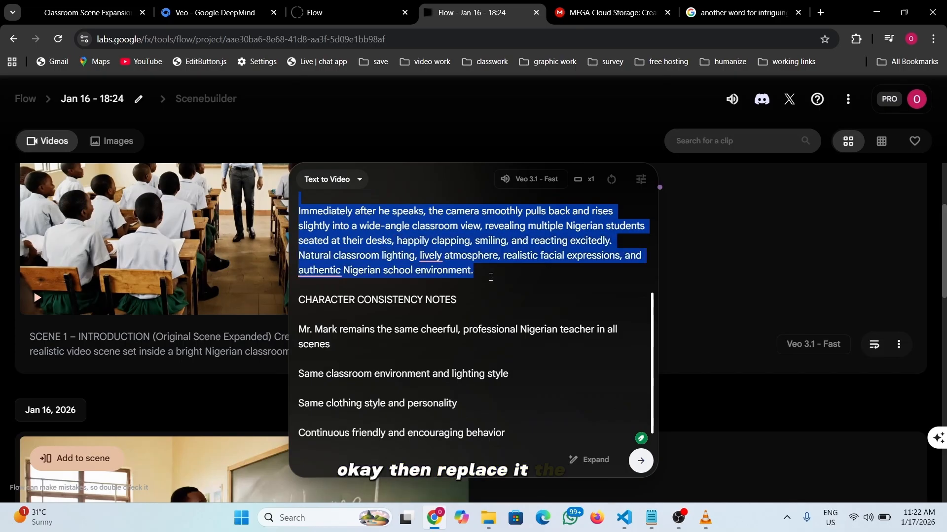
pyautogui.write('SCENE 2 – INTERACTIVE LESSON  Transition to a new 6–8 second scene inside the same classroom, maintaining consistent lighting and environment. Mr. Mark is now standing beside a whiteboard, holding a marker. The camera opens with a medium side-angle shot as he energetically explains a simple math problem written on the board.  He points to the board and cheerfully asks the class: "Who can tell me the answer?"  The camera cuts to a close-up of a bright Nigerian student raising her hand confidently. Mr. Mark nods approvingly, smiling proudly. The camera captures him encouraging her with a warm gesture while other students watch attentively. The mood is engaging, educational, and full of positive energy.')
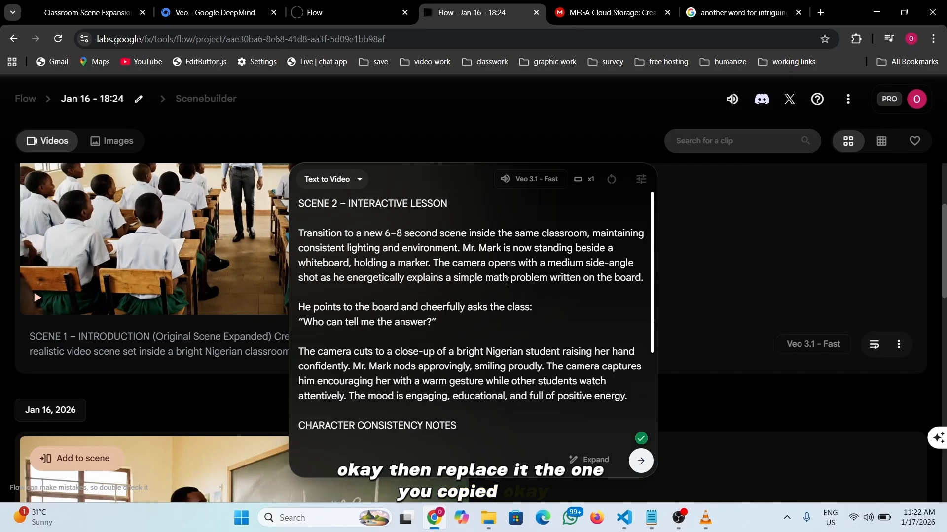
pyautogui.scroll(-3, 507, 282)
pyautogui.scroll(-1, 430, 292)
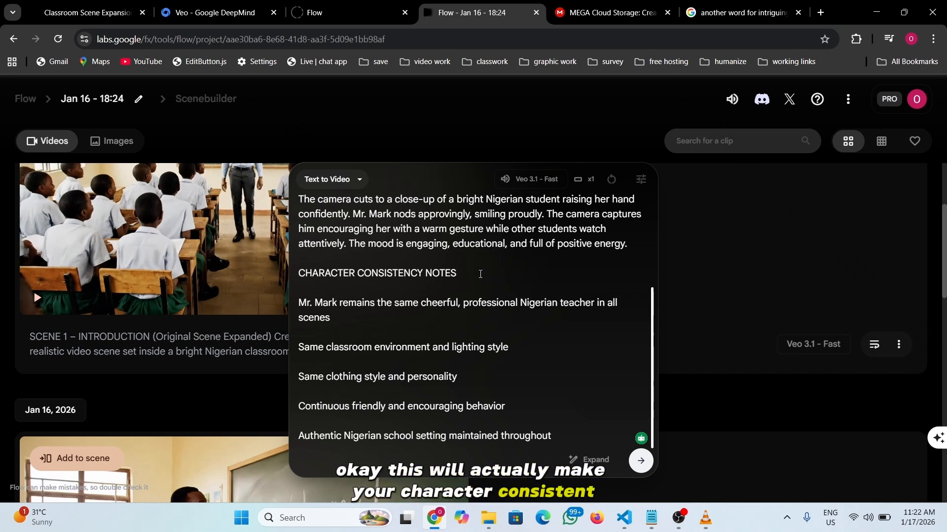
pyautogui.click(480, 275)
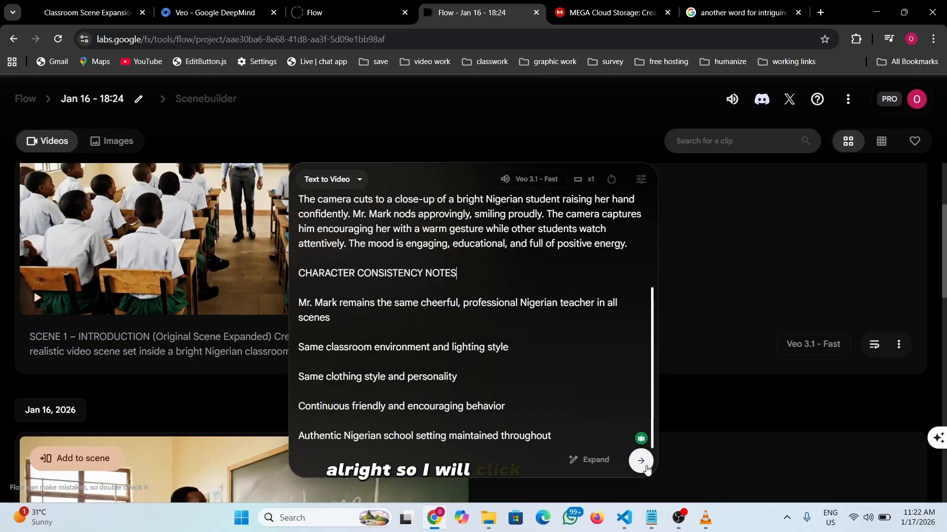
# - Generate the Scene 2 clip and watch it in full screen
pyautogui.click(641, 460)
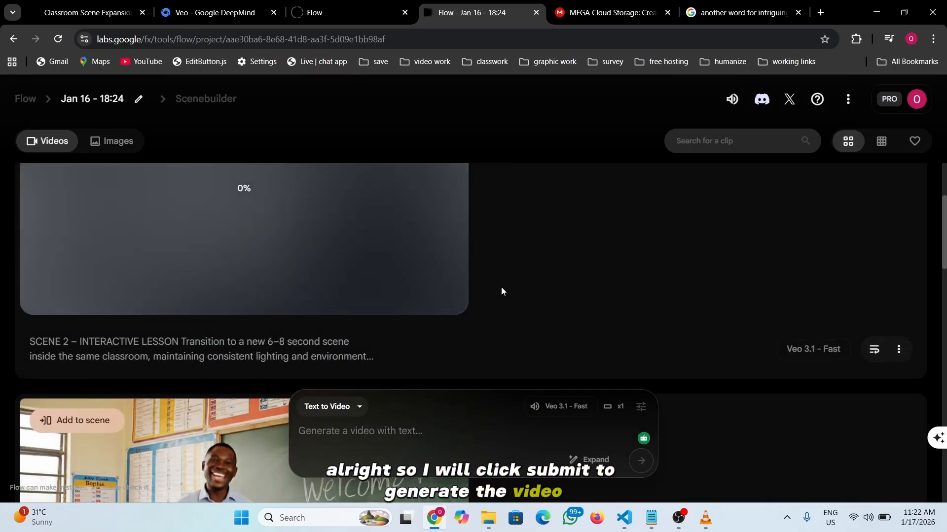
pyautogui.scroll(1, 532, 297)
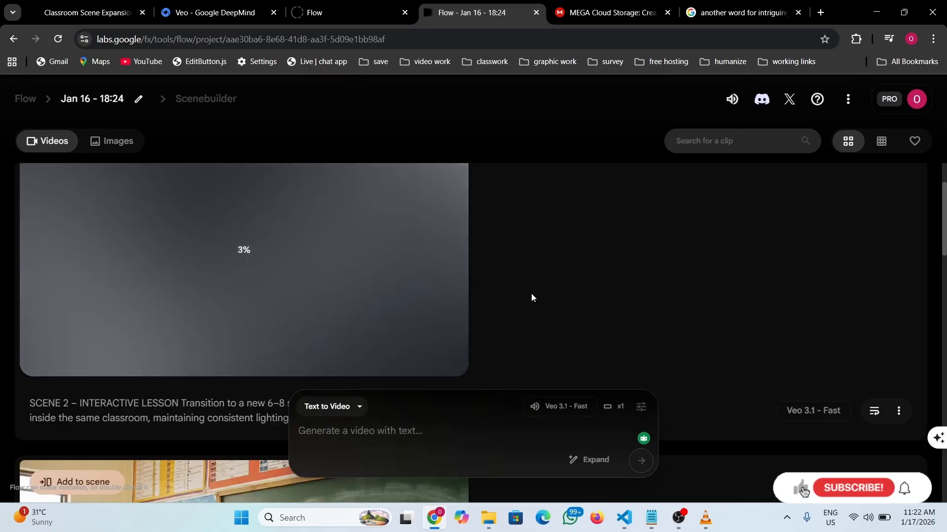
pyautogui.scroll(2, 541, 269)
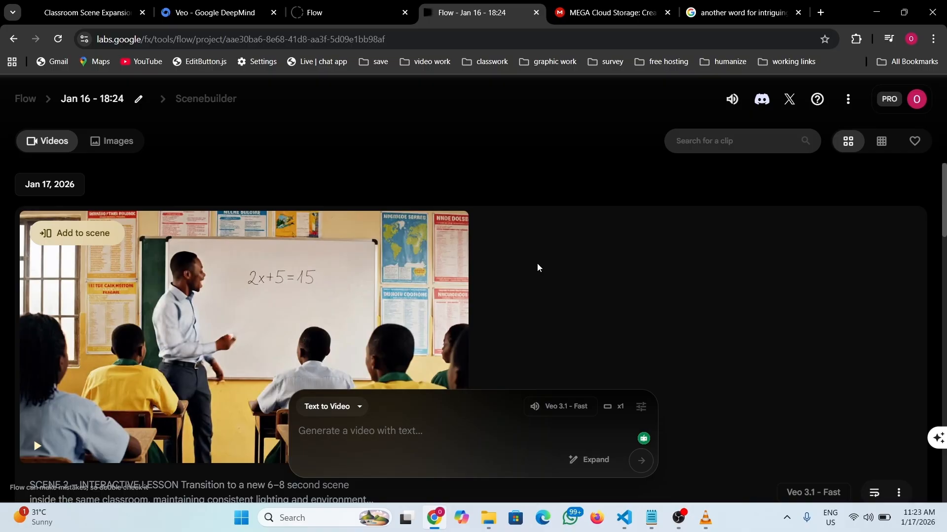
pyautogui.scroll(-1, 133, 323)
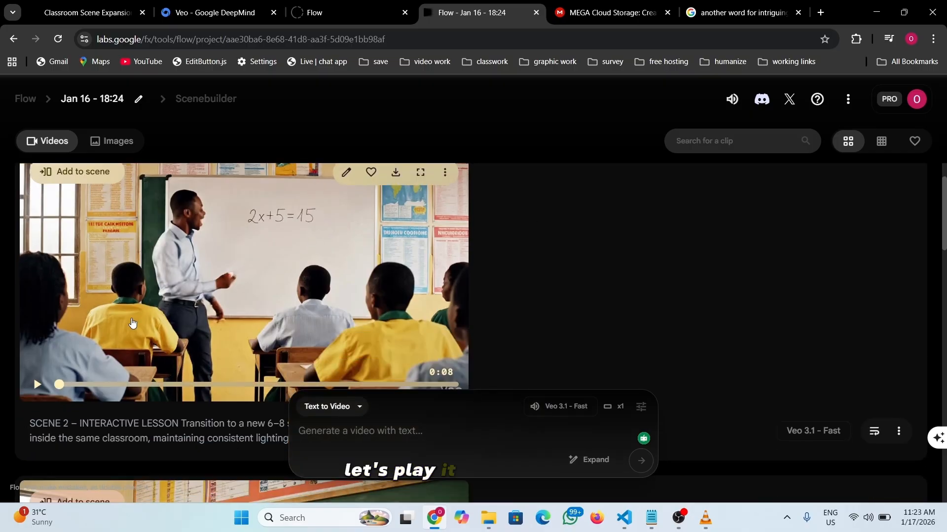
pyautogui.click(37, 384)
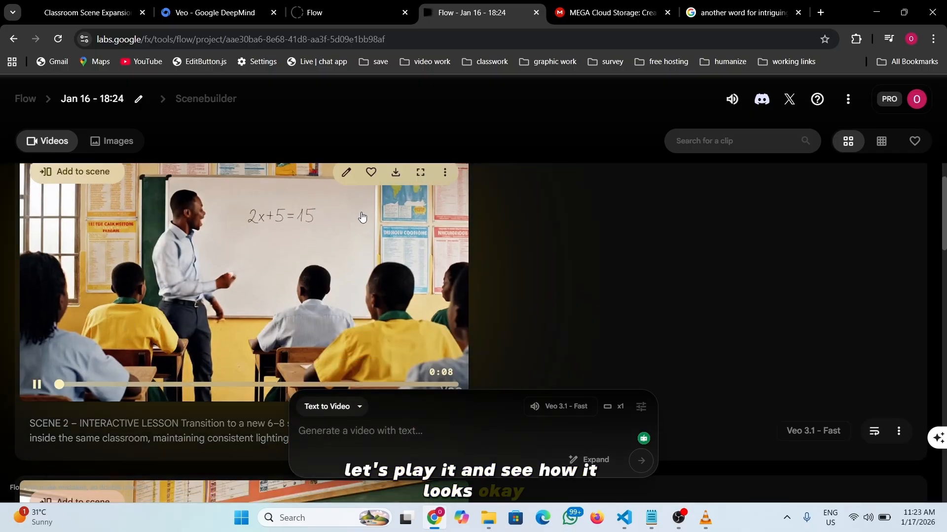
pyautogui.click(425, 174)
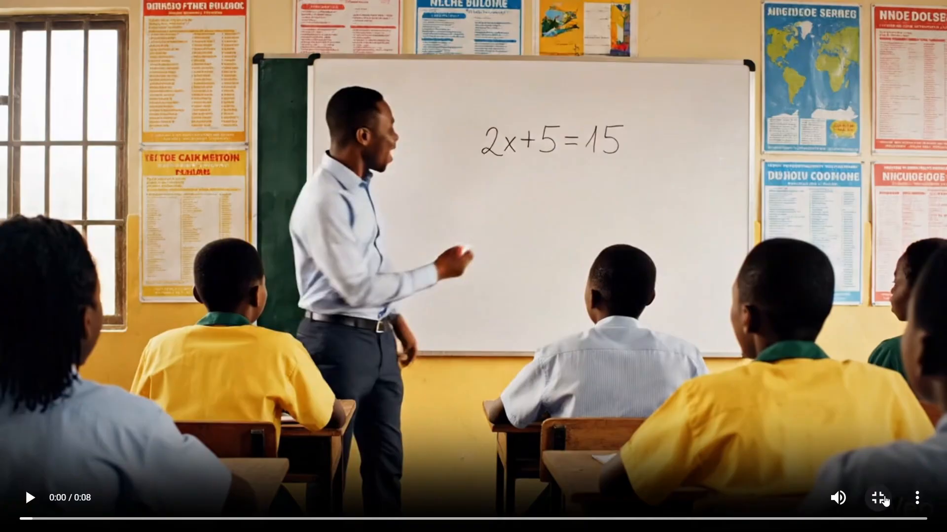
pyautogui.click(879, 498)
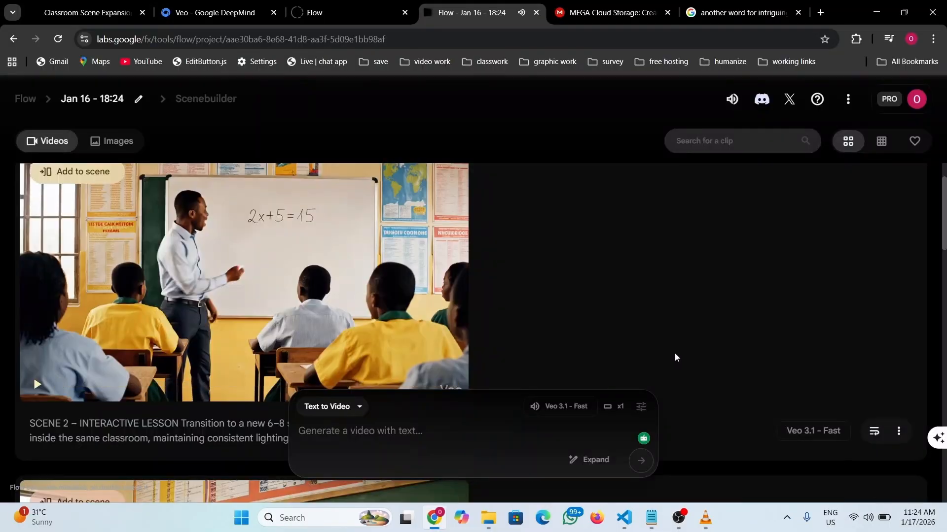
# - Select the SCENE 3 – GROUP ACTIVITY text in the ChatGPT conversation
pyautogui.moveTo(301, 263)
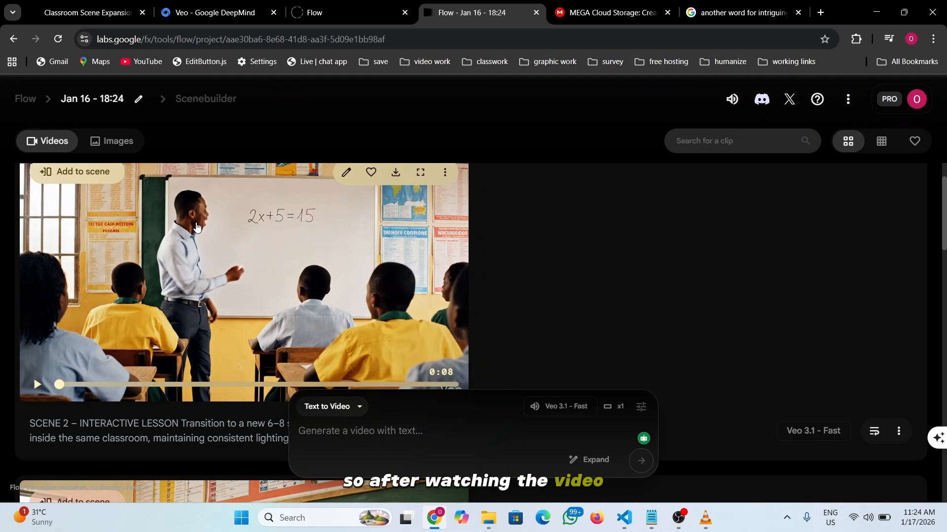
pyautogui.scroll(-5, 220, 341)
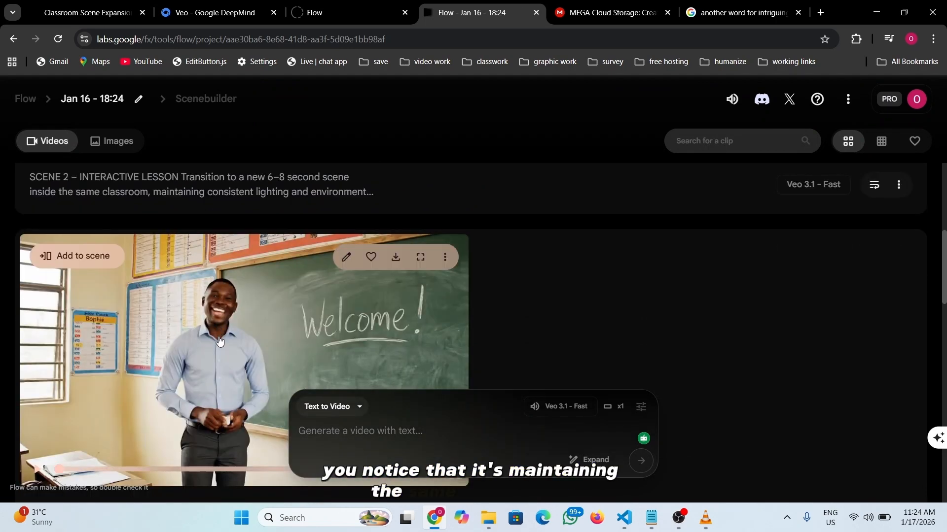
pyautogui.scroll(-3, 219, 341)
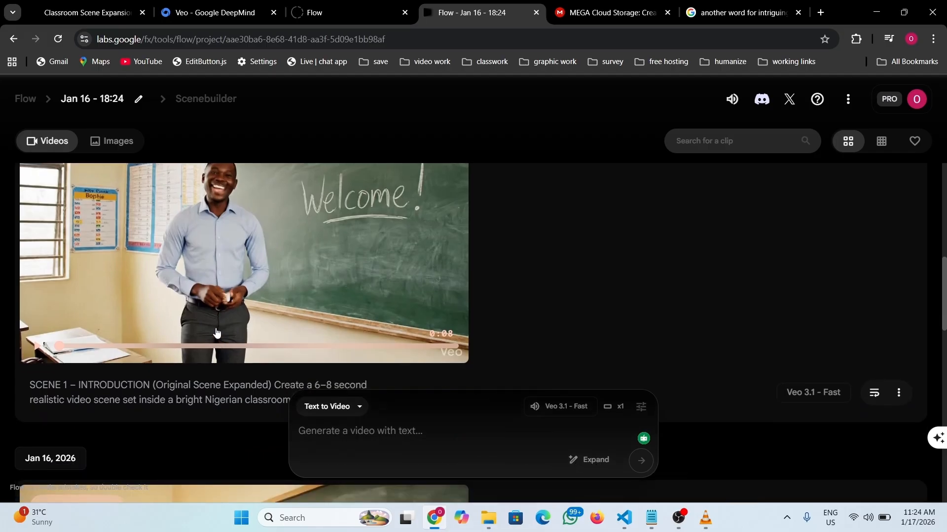
pyautogui.scroll(3, 217, 333)
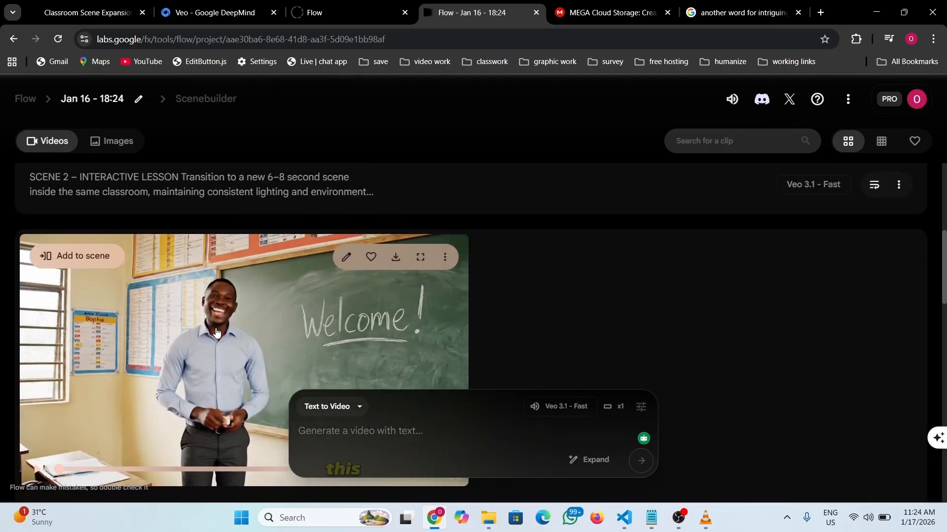
pyautogui.scroll(7, 216, 330)
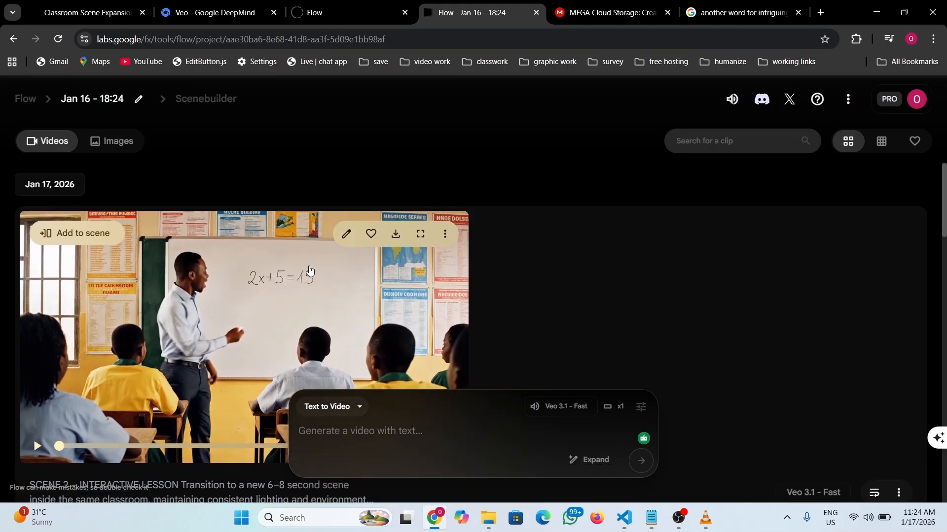
pyautogui.click(78, 11)
pyautogui.scroll(-3, 420, 257)
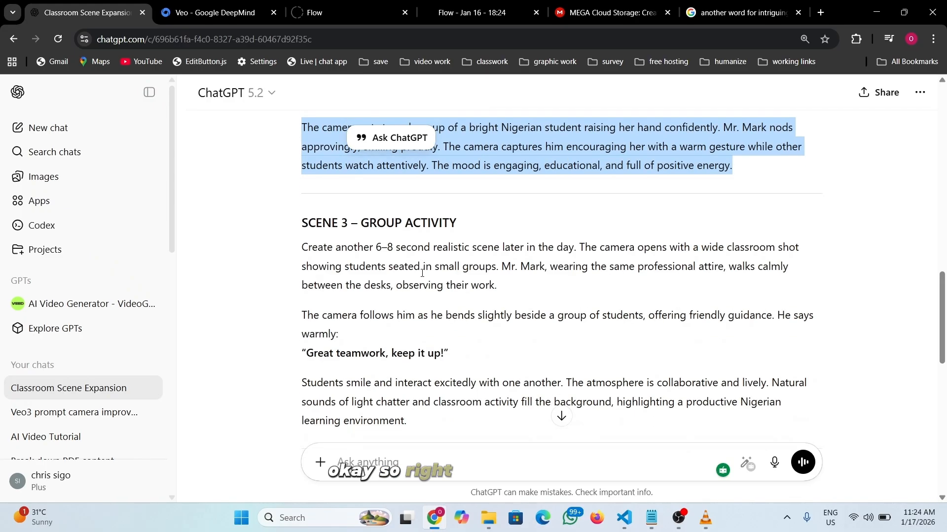
pyautogui.moveTo(298, 227); pyautogui.dragTo(389, 266)
pyautogui.scroll(-5, 380, 296)
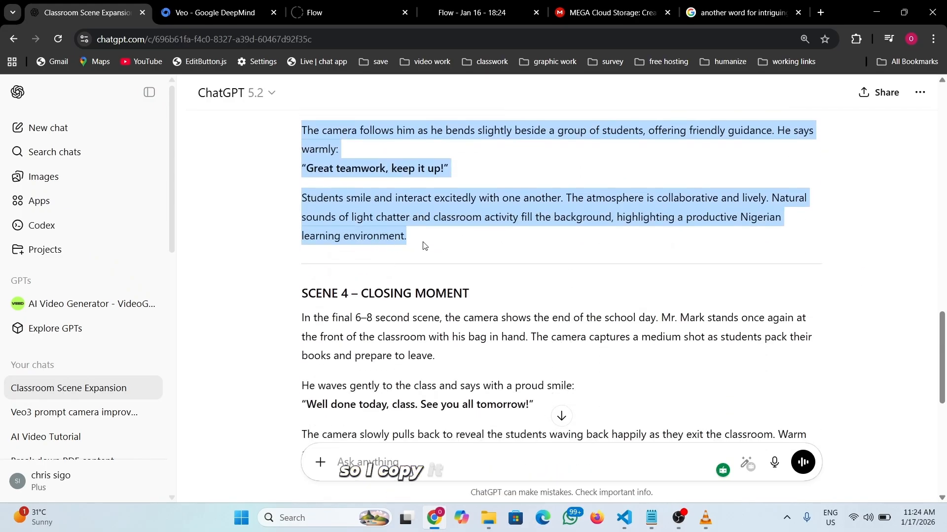
# - Reuse the Scene 2 prompt, swap in the Scene 3 – Group Activity text, and generate the clip
pyautogui.click(496, 15)
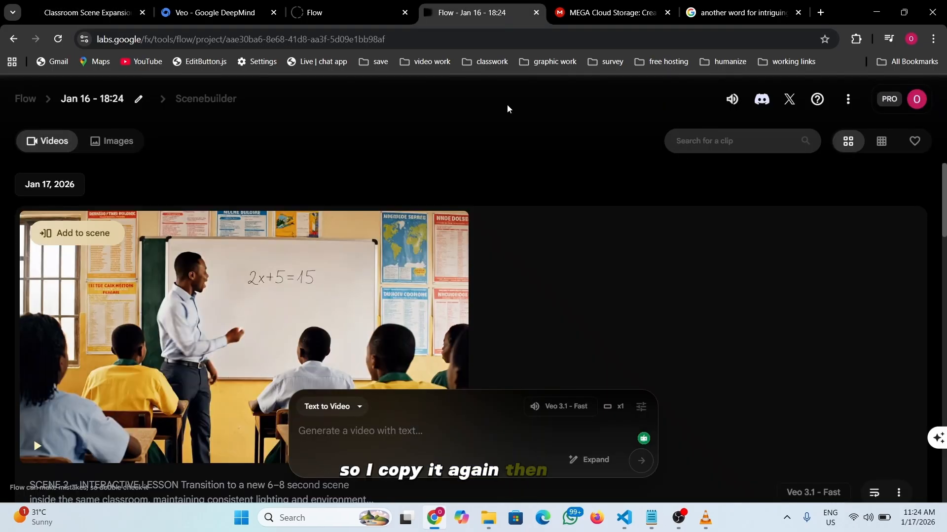
pyautogui.scroll(-1, 523, 253)
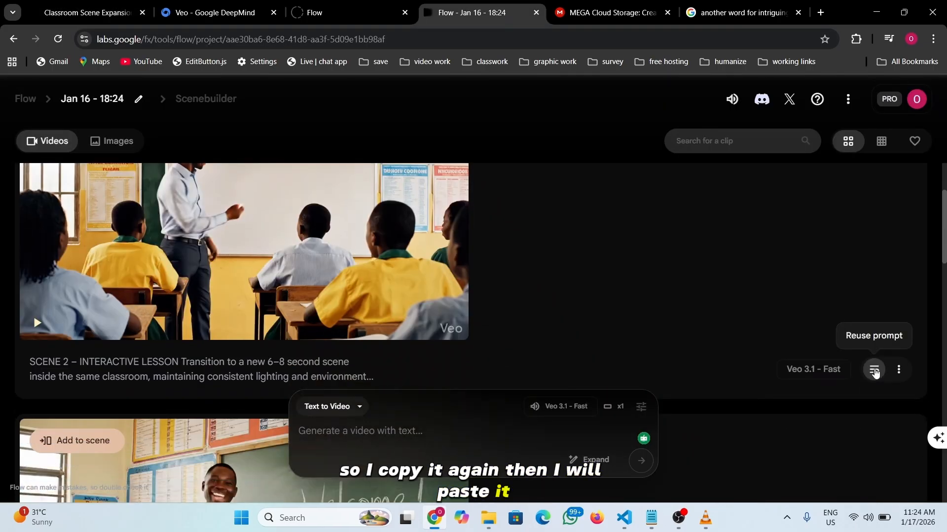
pyautogui.click(874, 371)
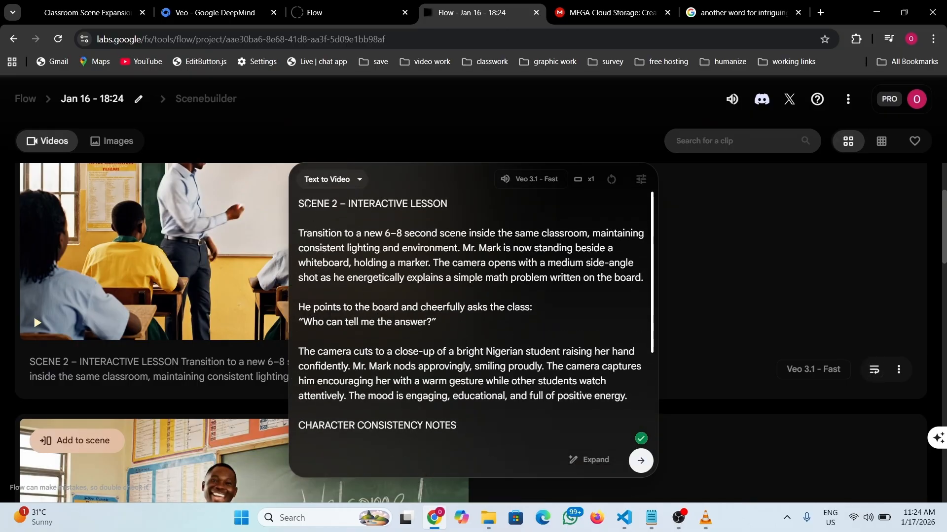
pyautogui.moveTo(298, 204); pyautogui.dragTo(605, 340)
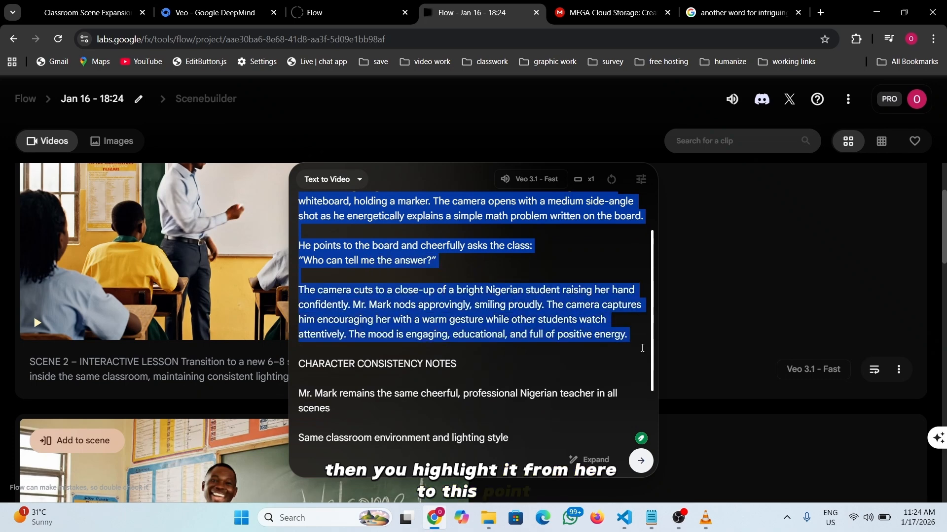
pyautogui.write('SCENE 3 – GROUP ACTIVITY  Create another 6–8 second realistic scene later in the day. The camera opens with a wide classroom shot showing students seated in small groups. Mr. Mark, wearing the same professional attire, walks calmly between the desks, observing their work.  The camera follows him as he bends slightly beside a group of students, offering friendly guidance. He says warmly: "Great teamwork, keep it up!"  Students smile and interact excitedly with one another. The atmosphere is collaborative and lively. Natural sounds of light chatter and classroom activity fill the background, highlighting a productive Nigerian learning environment.')
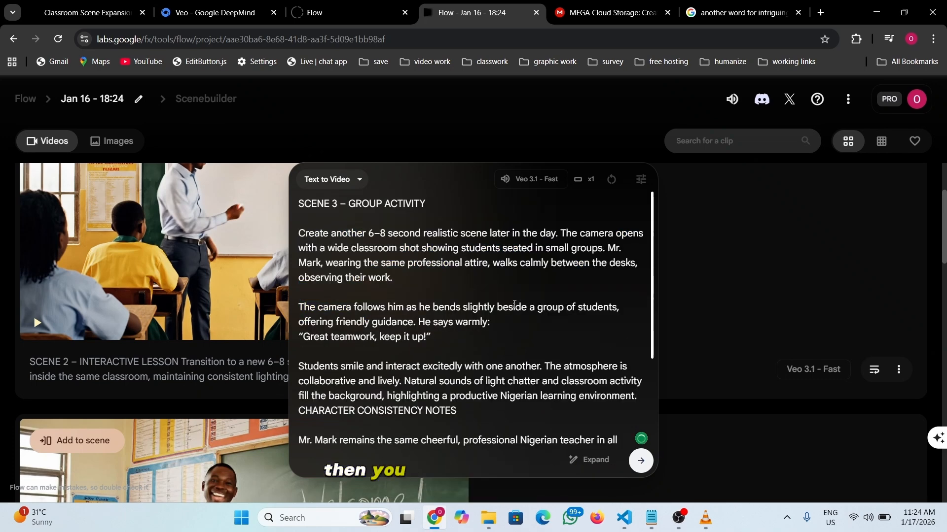
pyautogui.press('Return')
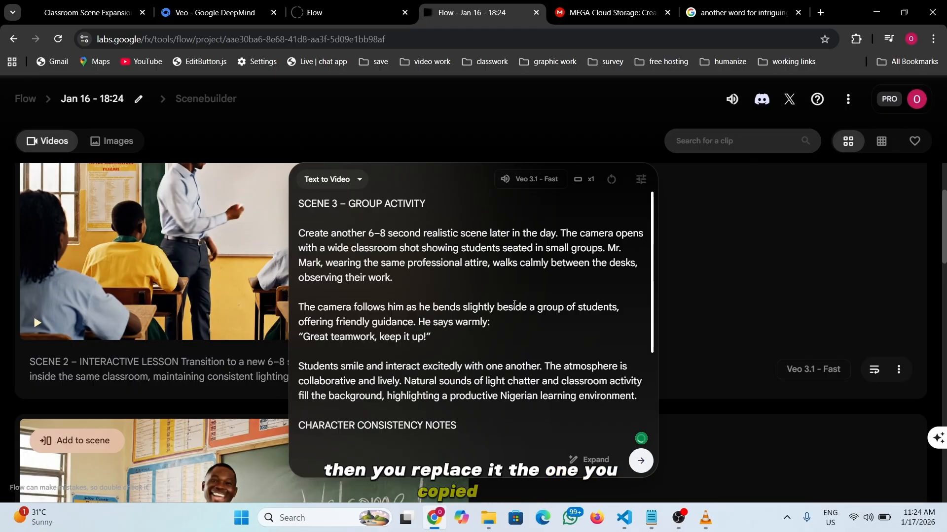
pyautogui.scroll(-3, 460, 283)
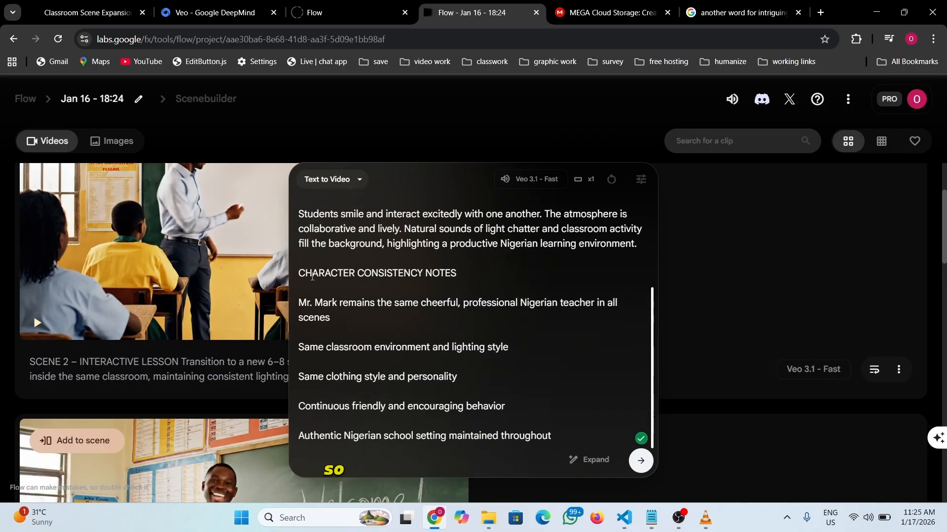
pyautogui.moveTo(460, 293); pyautogui.dragTo(562, 437)
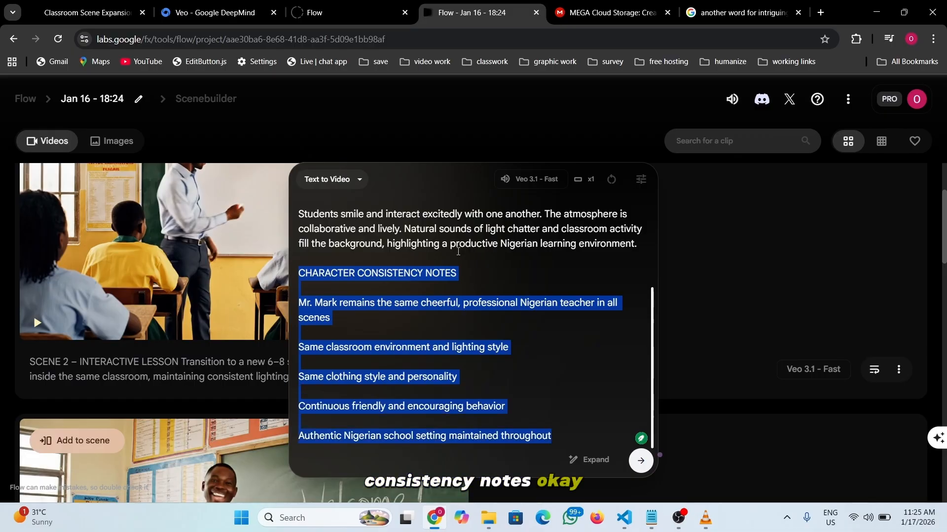
pyautogui.click(529, 331)
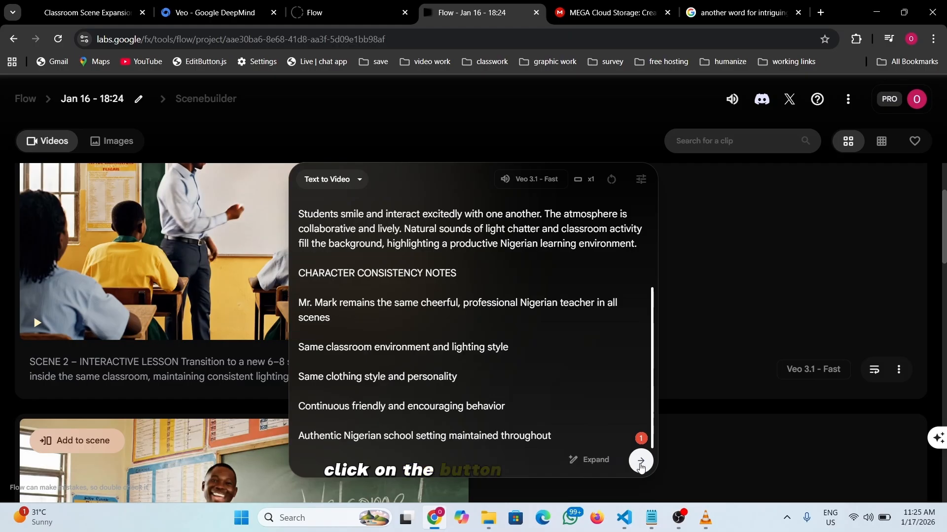
pyautogui.click(640, 463)
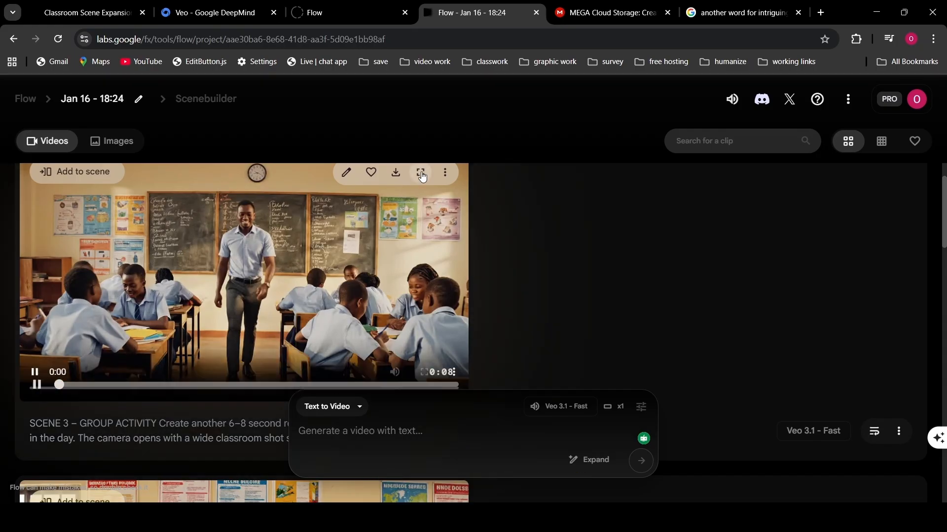
# - Watch the Scene 3 teamwork clip full screen, then compare it with the other two scene clips
pyautogui.click(420, 174)
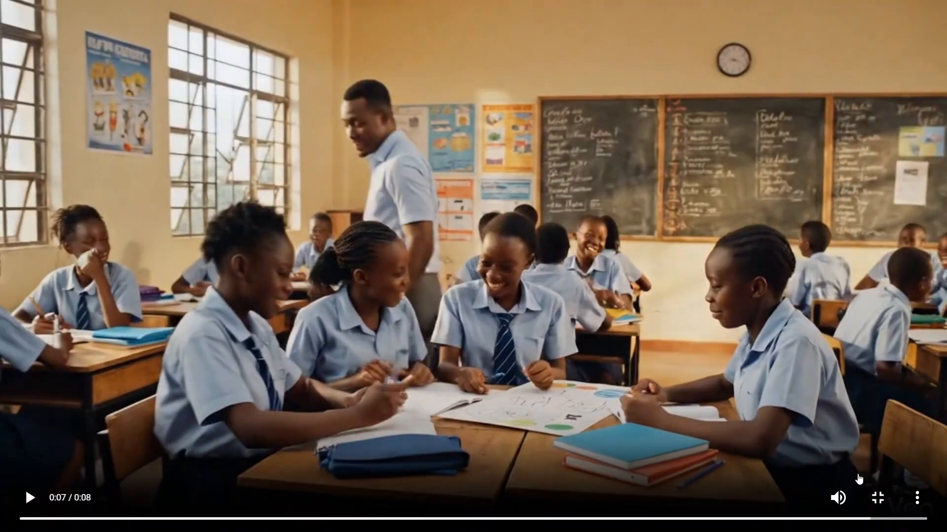
pyautogui.click(876, 498)
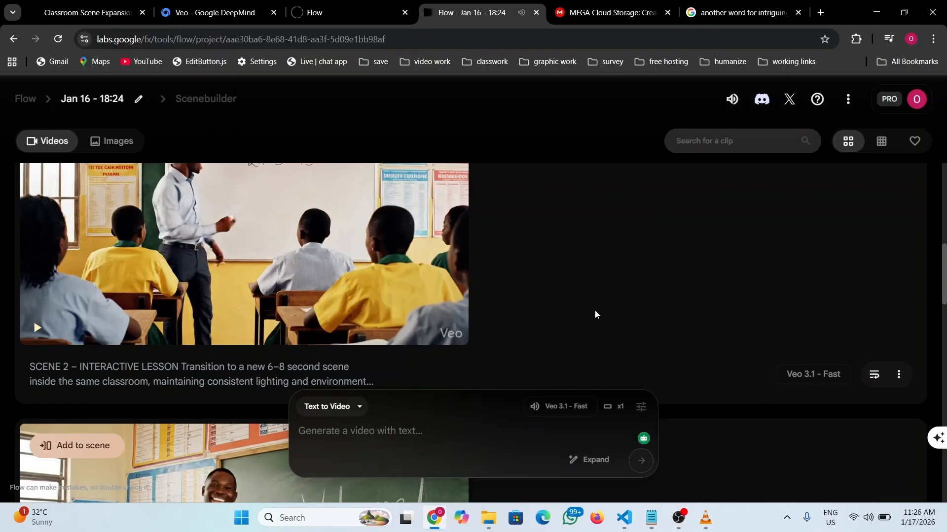
pyautogui.scroll(-3, 324, 295)
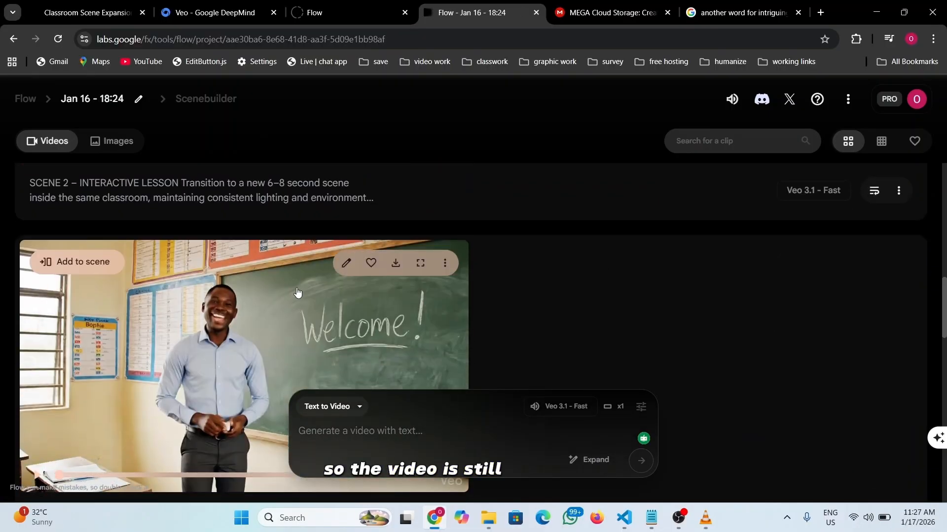
pyautogui.scroll(4, 297, 291)
pyautogui.scroll(-5, 297, 291)
pyautogui.scroll(9, 297, 291)
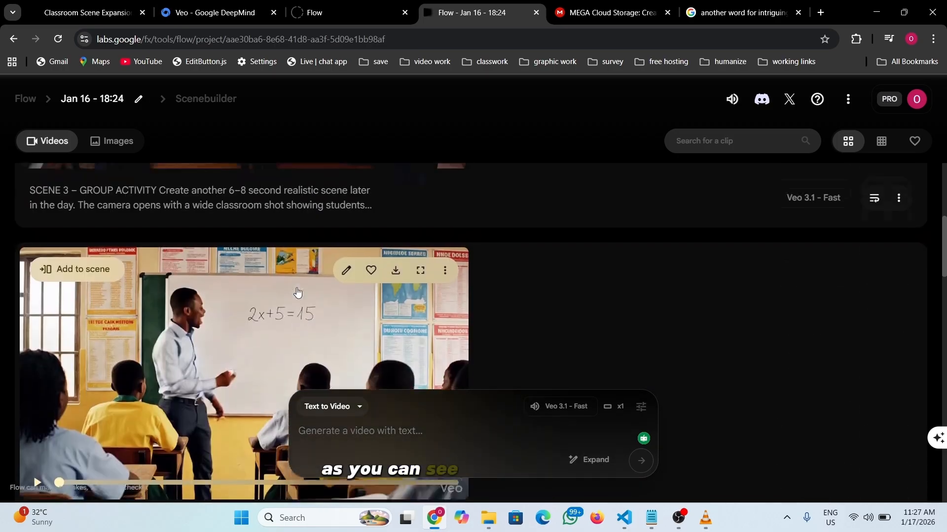
pyautogui.scroll(4, 297, 291)
pyautogui.scroll(-7, 297, 292)
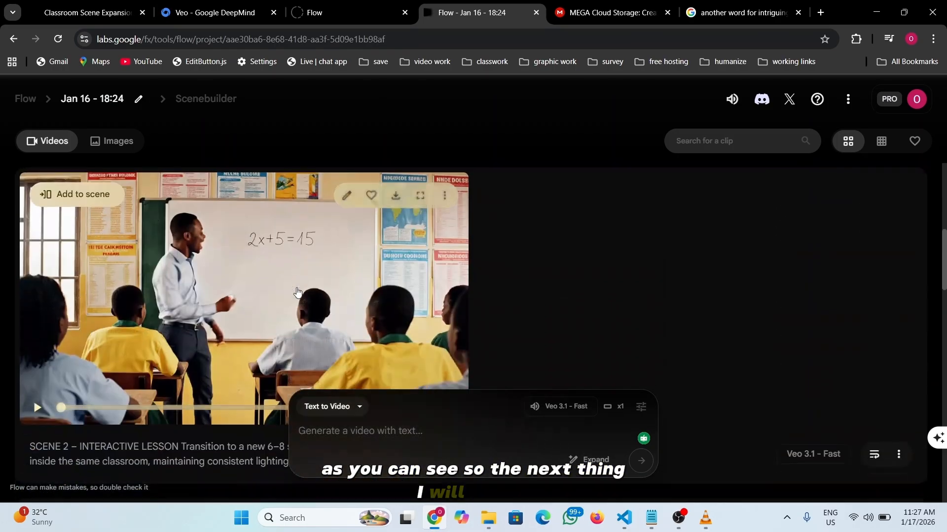
pyautogui.scroll(5, 297, 292)
pyautogui.scroll(1, 291, 292)
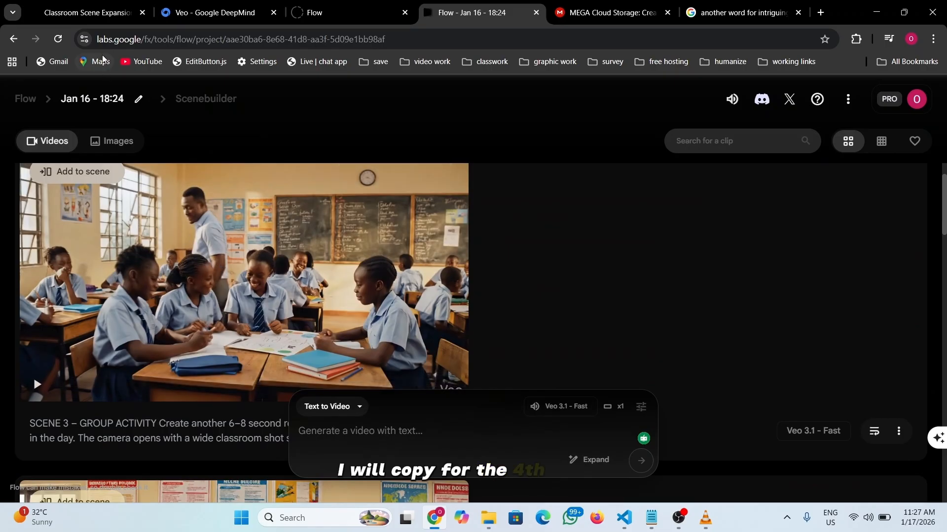
# - Select and copy the SCENE 4 – CLOSING MOMENT text in ChatGPT, then return to Flow
pyautogui.click(87, 13)
pyautogui.scroll(-1, 334, 262)
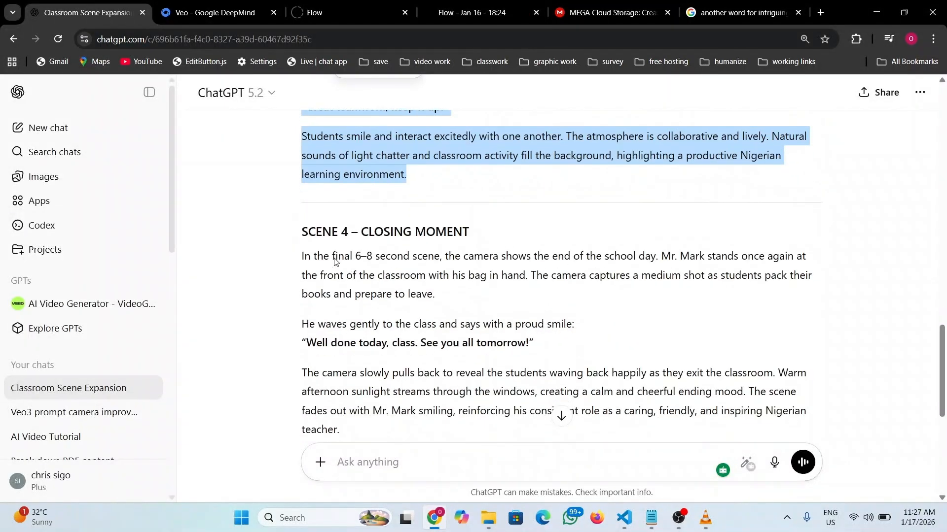
pyautogui.moveTo(299, 236); pyautogui.dragTo(360, 245)
pyautogui.scroll(-3, 345, 245)
pyautogui.scroll(3, 360, 245)
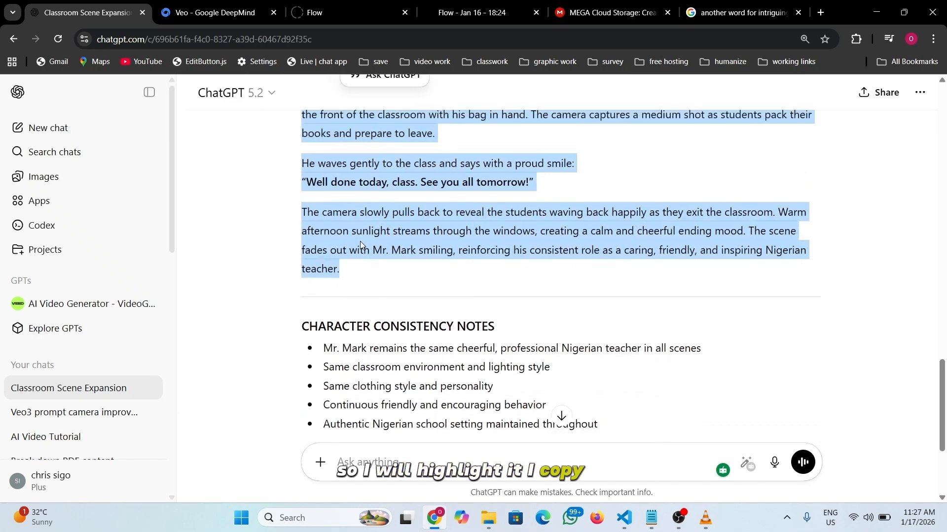
pyautogui.scroll(-3, 360, 245)
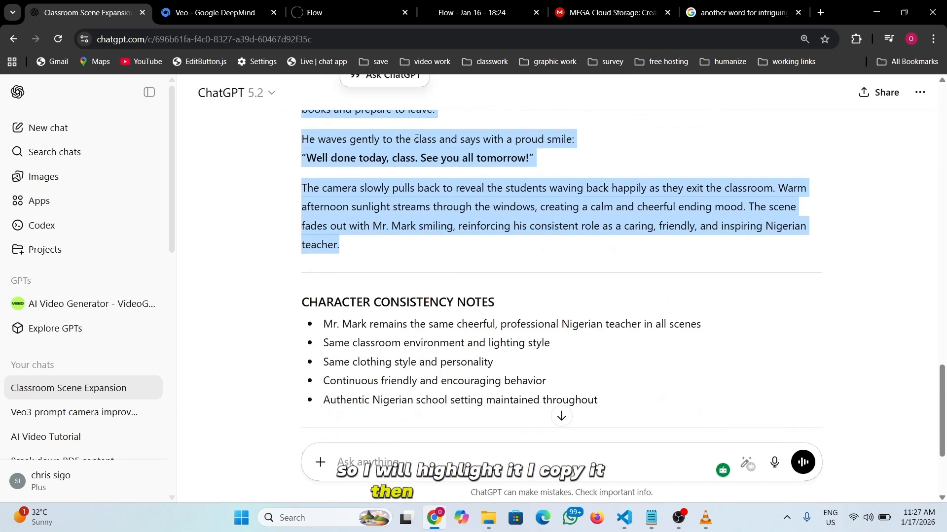
pyautogui.click(472, 13)
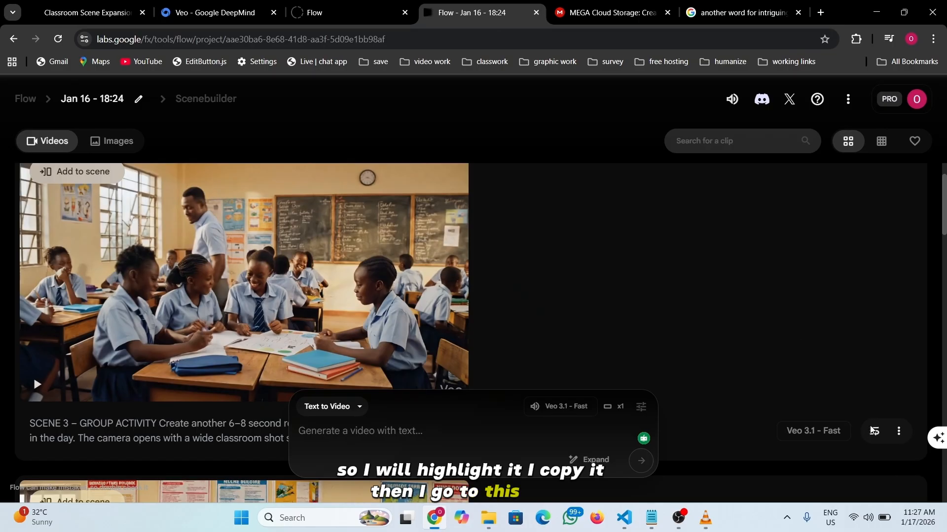
# - Reuse the Scene 3 prompt with the Scene 4 closing-moment text pasted in, and generate it
pyautogui.scroll(-2, 858, 318)
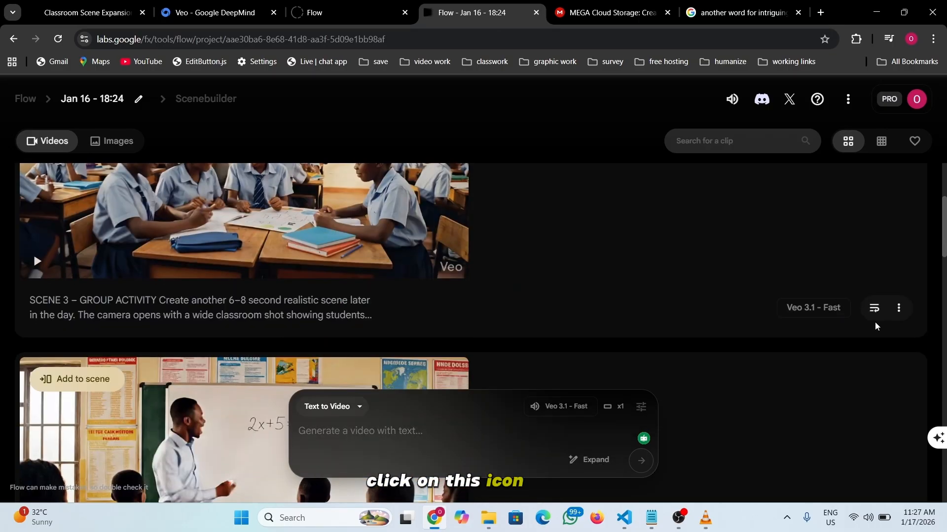
pyautogui.click(873, 310)
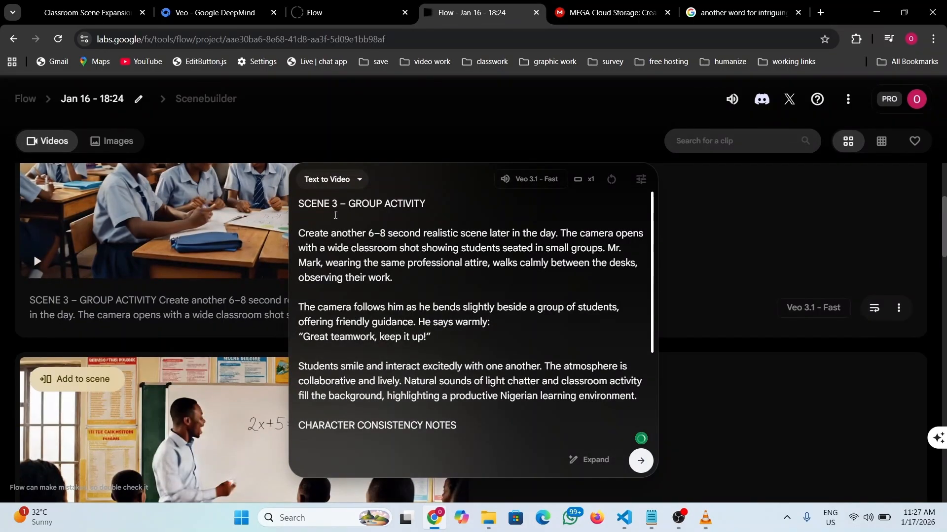
pyautogui.moveTo(312, 212); pyautogui.dragTo(638, 400)
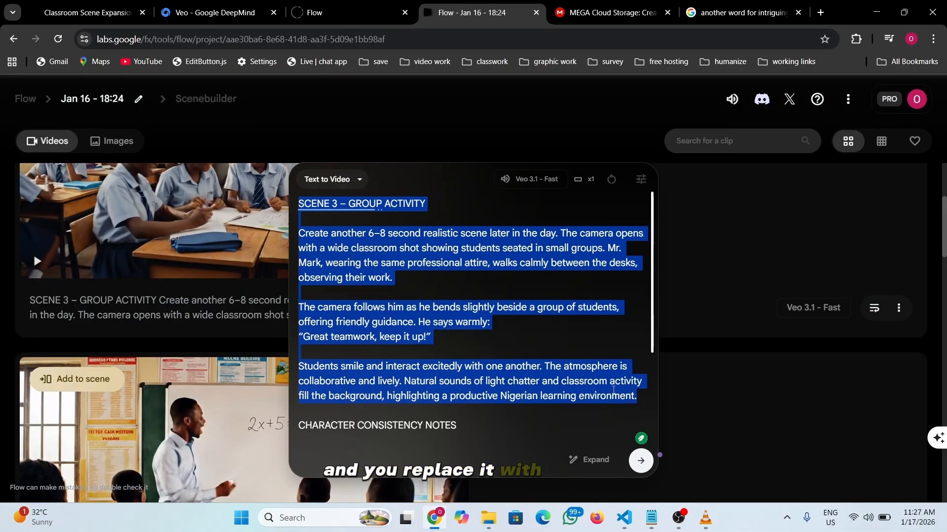
pyautogui.write('SCENE 4 – CLOSING MOMENT  In the final 6–8 second scene, the camera shows the end of the school day. Mr. Mark stands once again at the front of the classroom with his bag in hand. The camera captures a medium shot as students pack their books and prepare to leave.  He waves gently to the class and says with a proud smile: "Well done today, class. See you all tomorrow!"  The camera slowly pulls back to reveal the students waving back happily as they exit the classroom. Warm afternoon sunlight streams through the windows, creating a calm and cheerful ending mood. The scene fades out with Mr. Mark smiling, reinforcing his consistent role as a caring, friendly, and inspiring Nigerian teacher.')
pyautogui.scroll(-4, 483, 296)
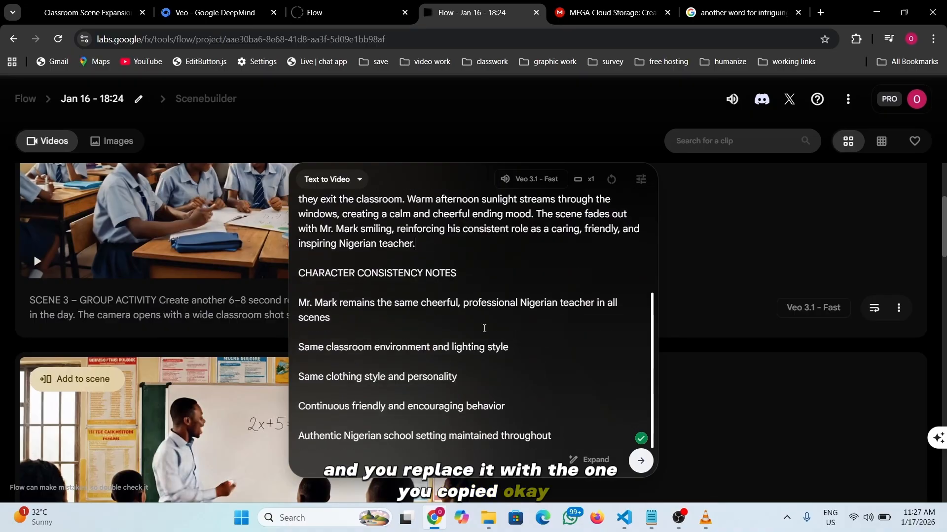
pyautogui.click(480, 348)
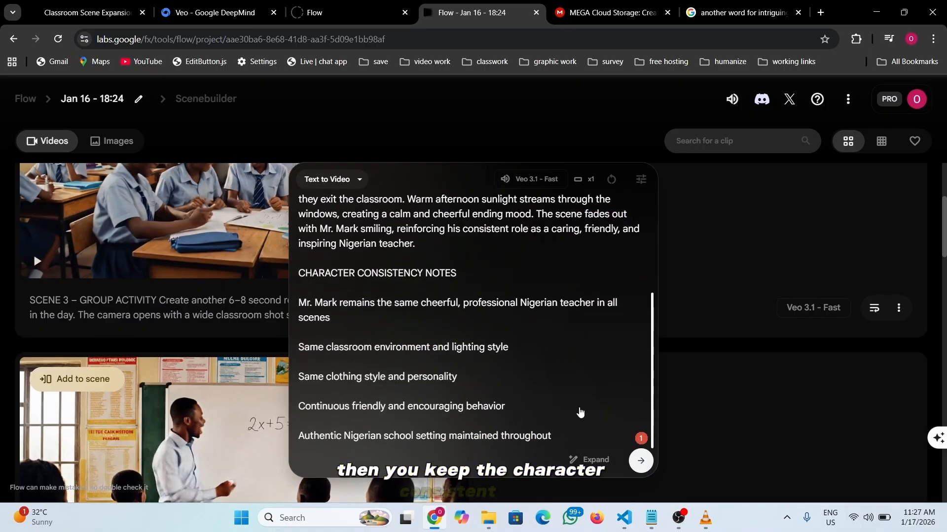
pyautogui.press('Return')
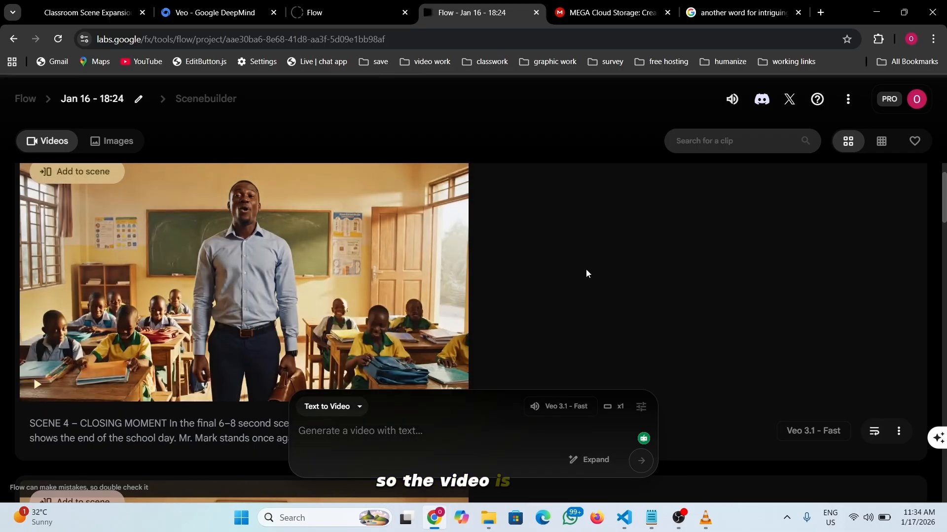
# - Watch the Scene 4 closing-moment clip full screen, then exit back to the clip list
pyautogui.moveTo(228, 339)
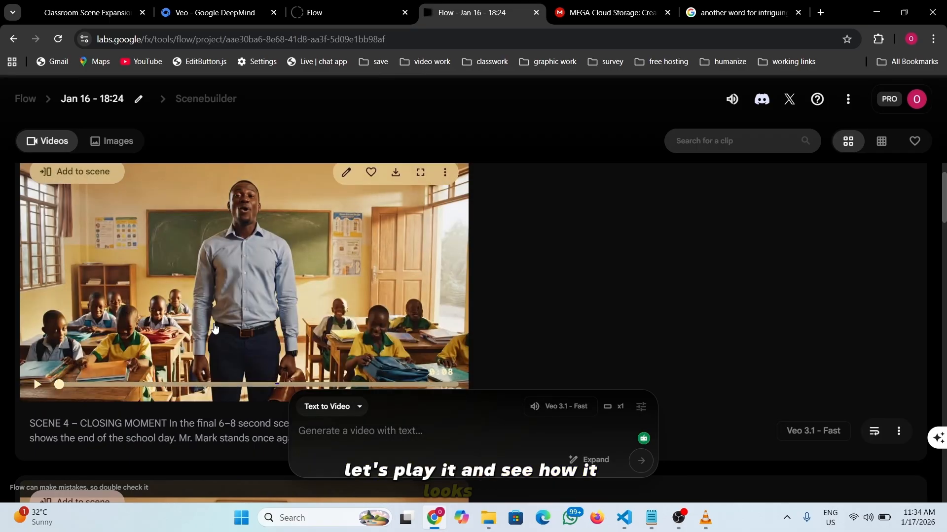
pyautogui.click(235, 319)
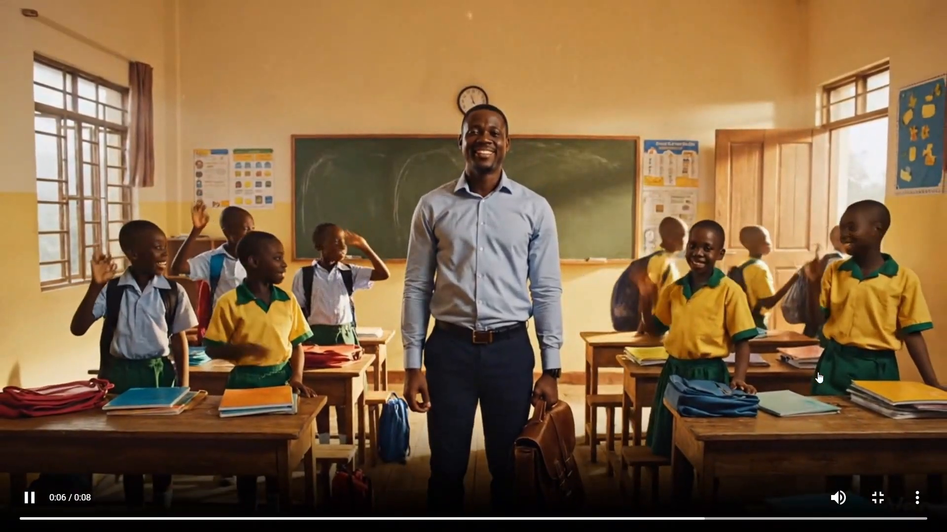
pyautogui.click(876, 500)
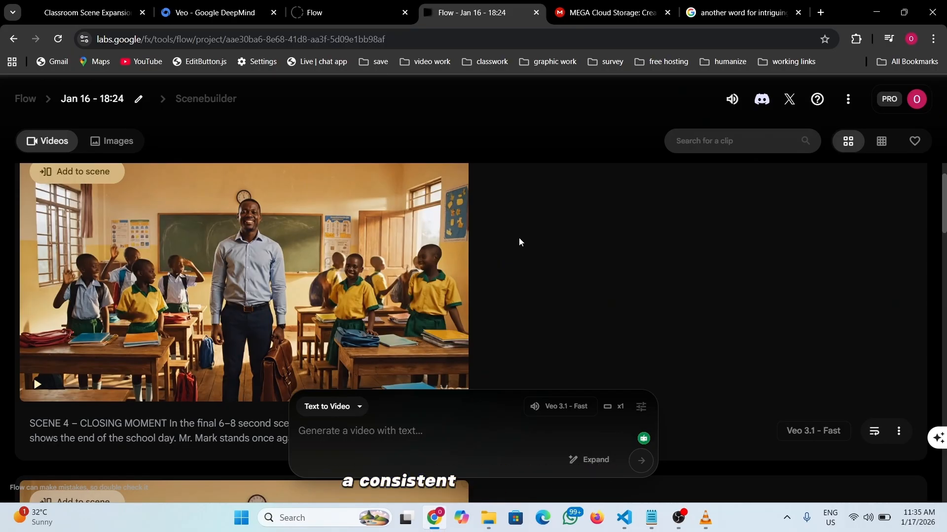
pyautogui.scroll(12, 519, 242)
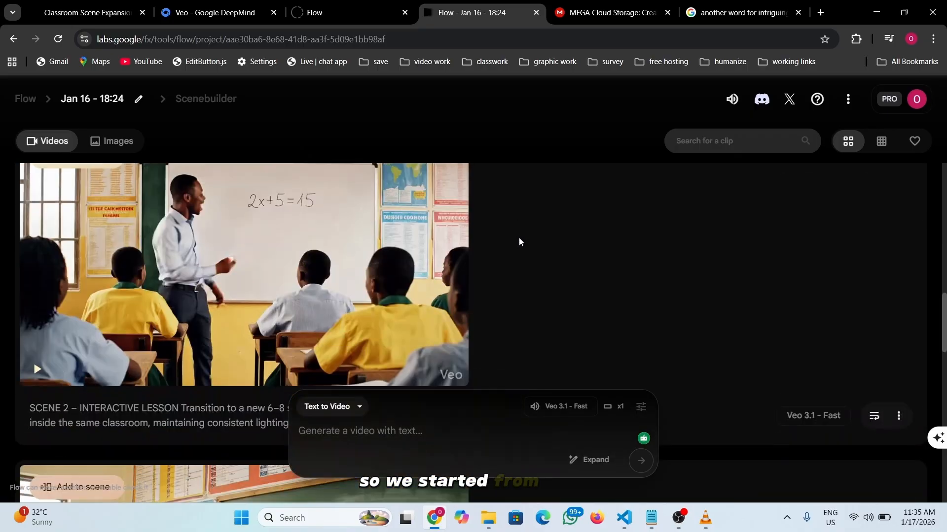
pyautogui.scroll(-8, 519, 238)
pyautogui.scroll(1, 519, 238)
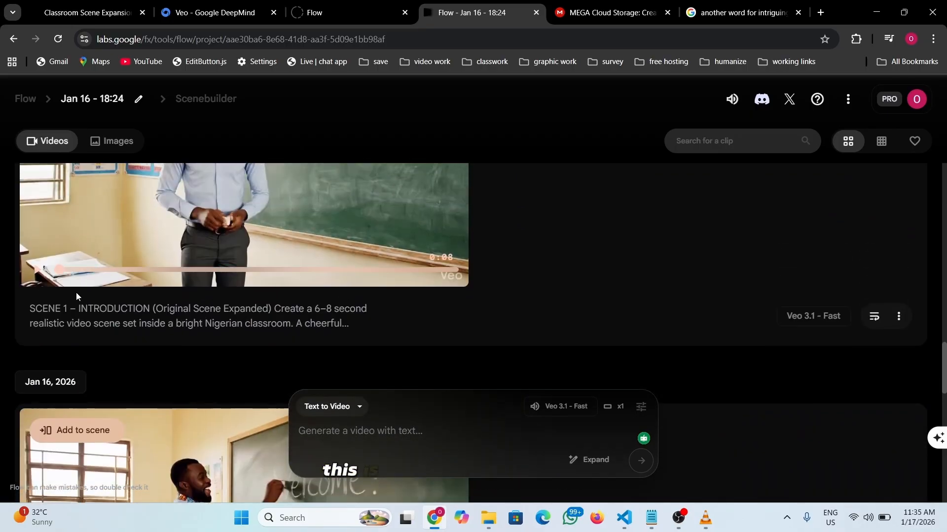
pyautogui.scroll(5, 98, 311)
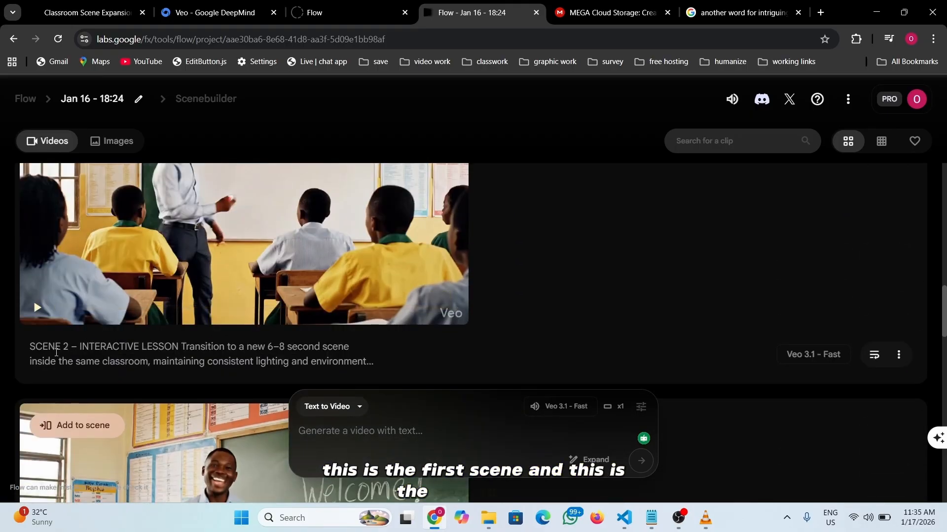
pyautogui.scroll(5, 56, 352)
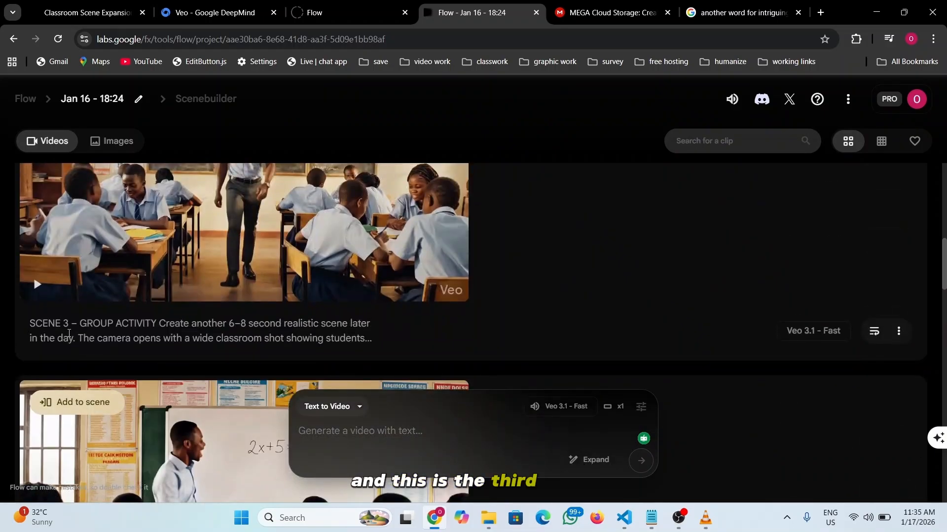
pyautogui.scroll(5, 68, 335)
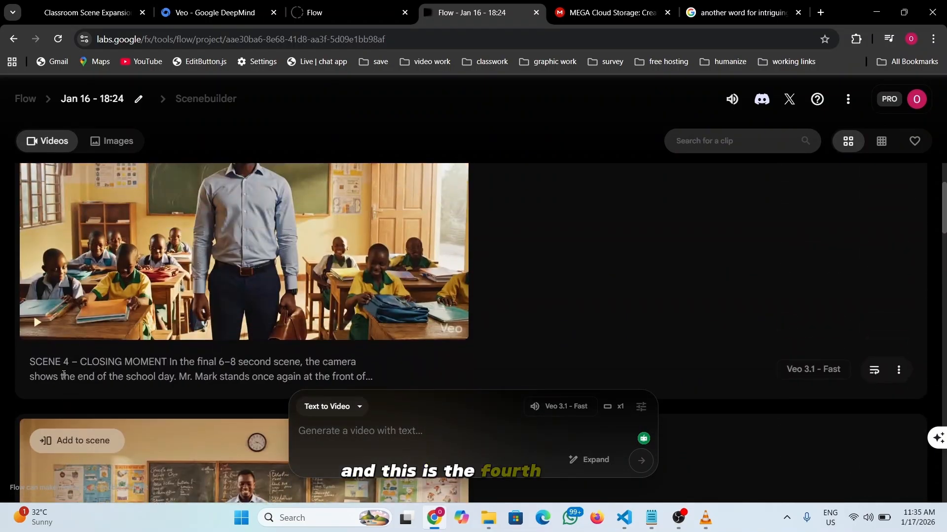
pyautogui.scroll(1, 63, 374)
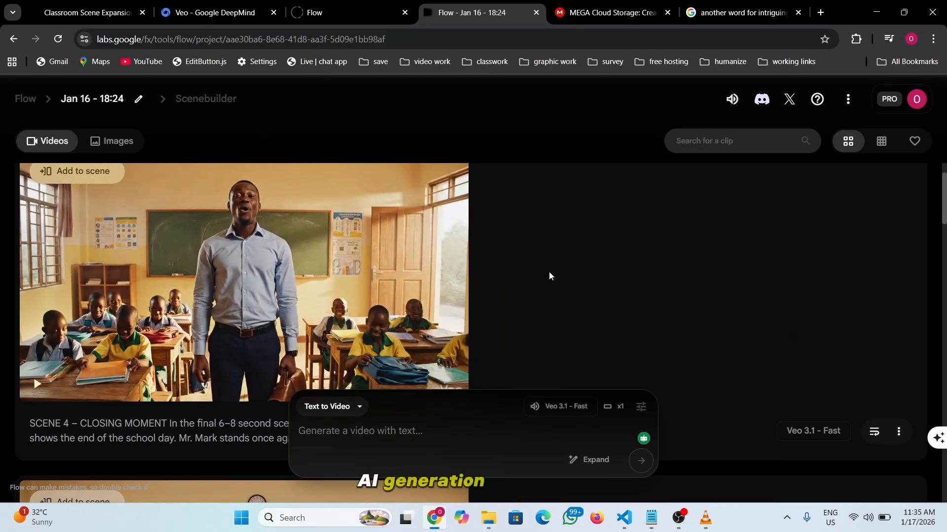
# - Scroll the Flow clip list to check the new Scene 4 – Closing Moment video
pyautogui.moveTo(465, 225)
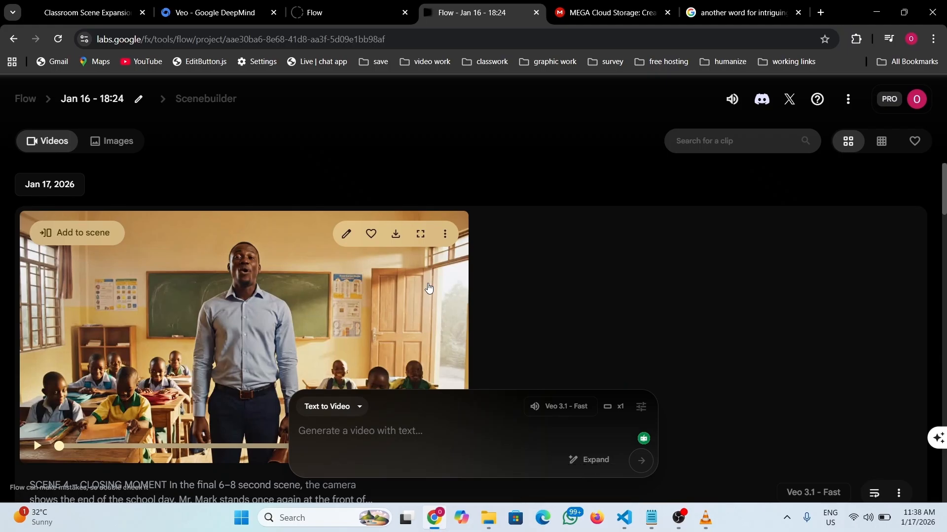
pyautogui.scroll(-5, 428, 288)
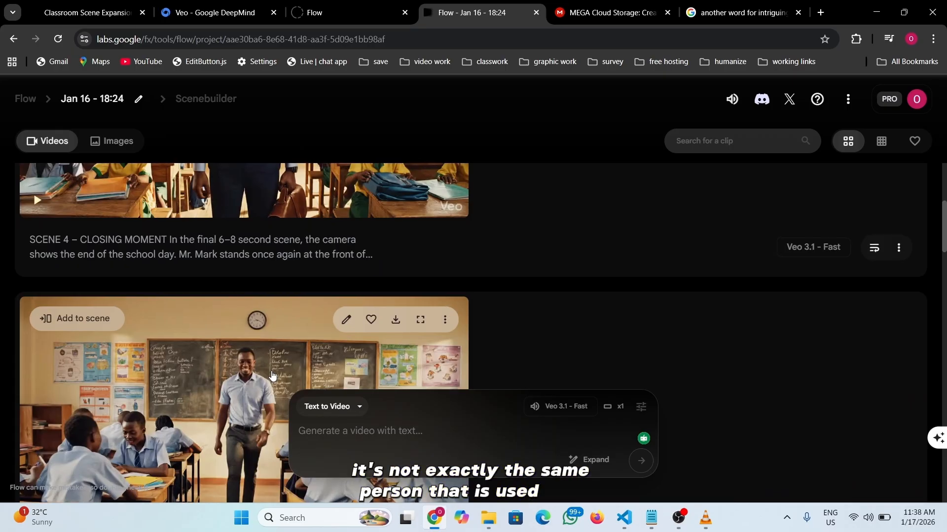
pyautogui.scroll(5, 272, 376)
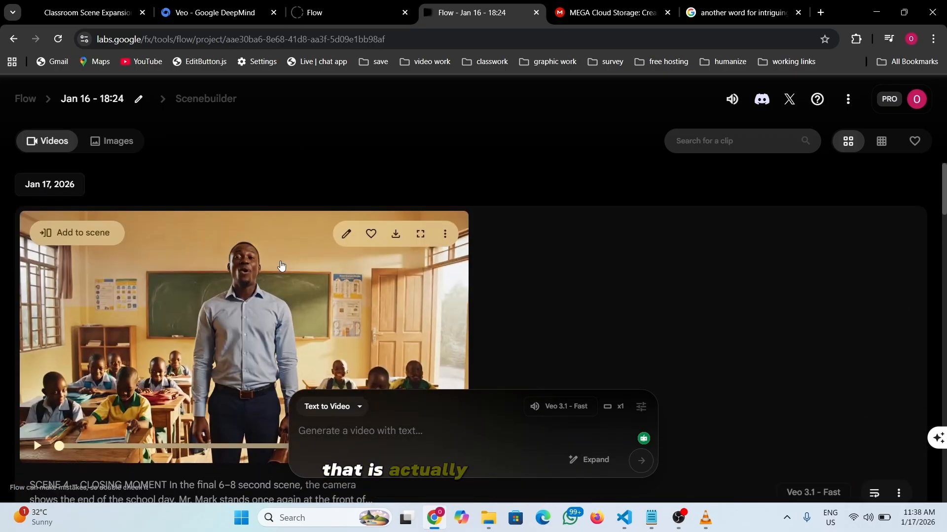
pyautogui.scroll(-1, 253, 288)
pyautogui.scroll(1, 253, 288)
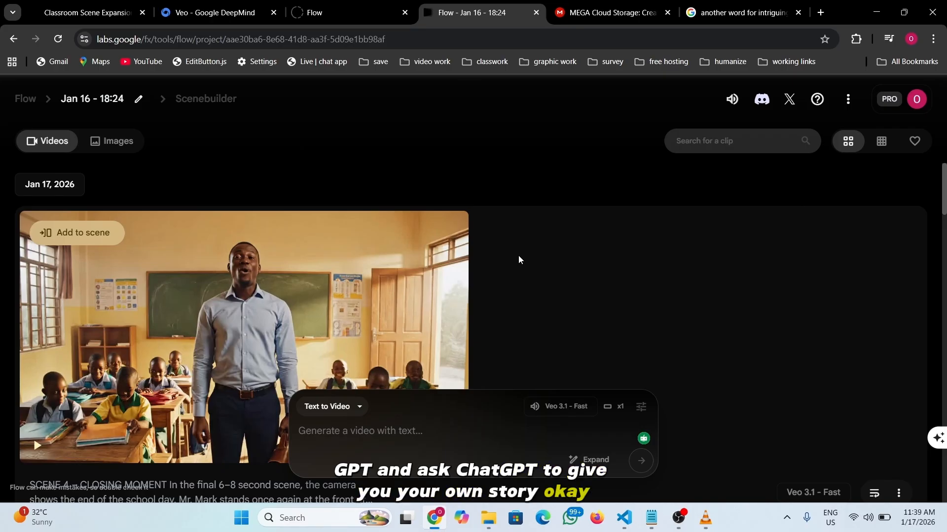
# - In the Classroom Scene Expansion chat, send 'give me a Nigerian movie story'
pyautogui.click(88, 12)
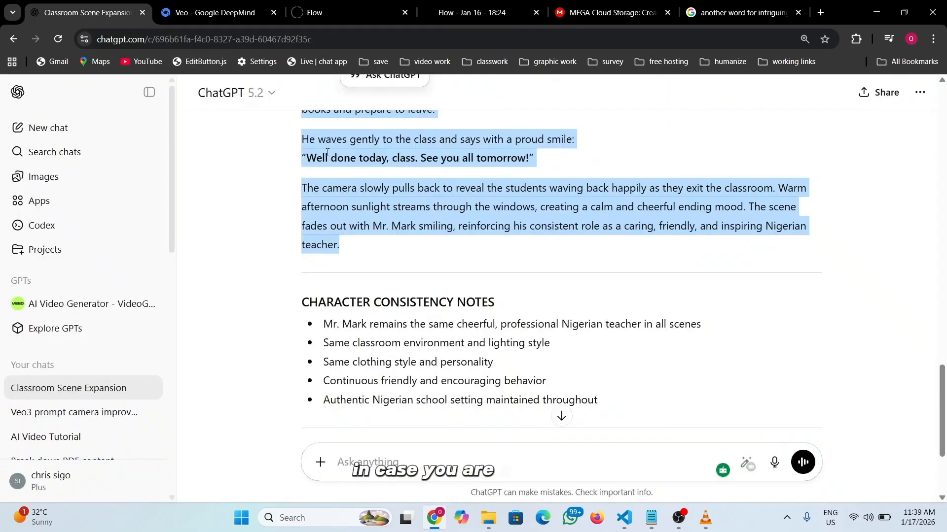
pyautogui.scroll(-3, 459, 361)
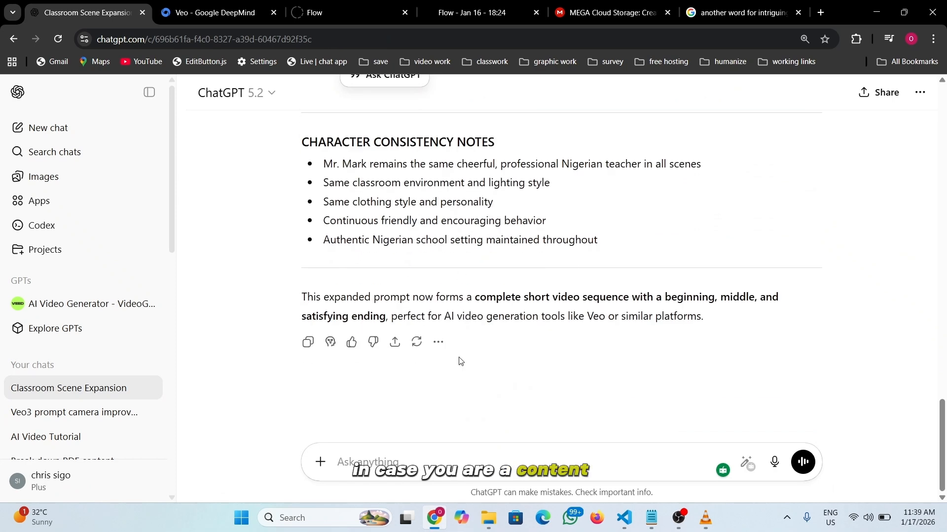
pyautogui.click(430, 457)
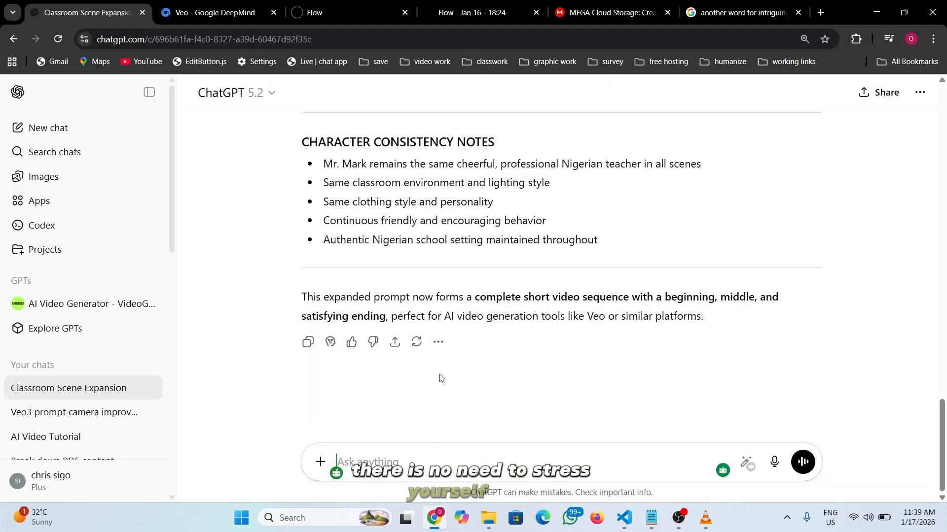
pyautogui.write('gi')
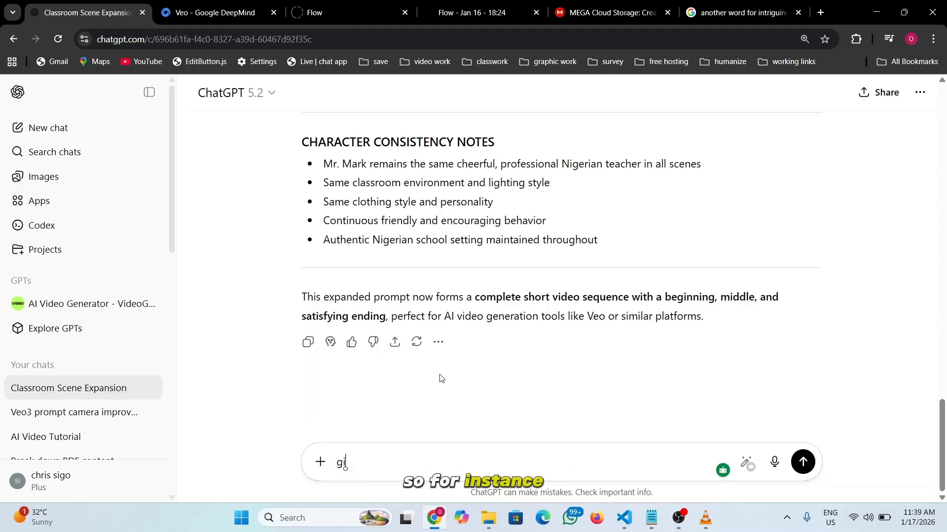
pyautogui.write('ve m')
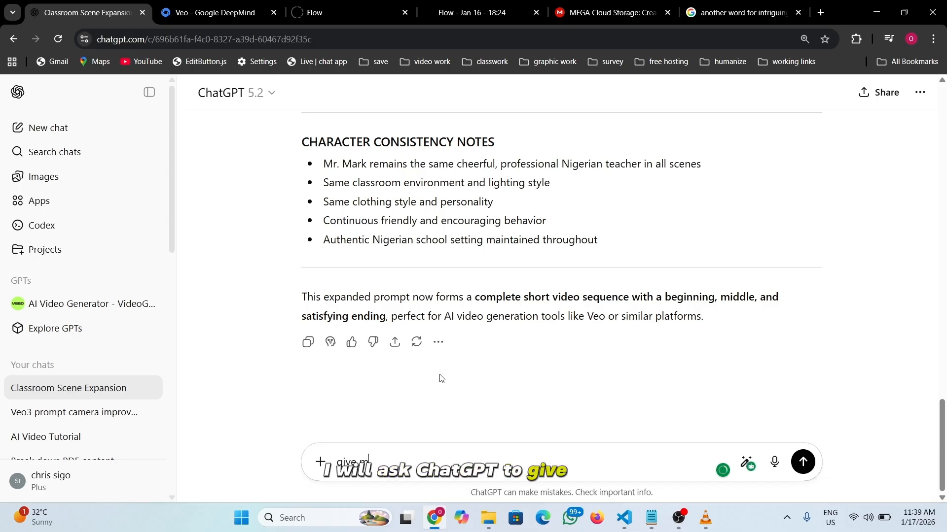
pyautogui.write('e a Nigeria')
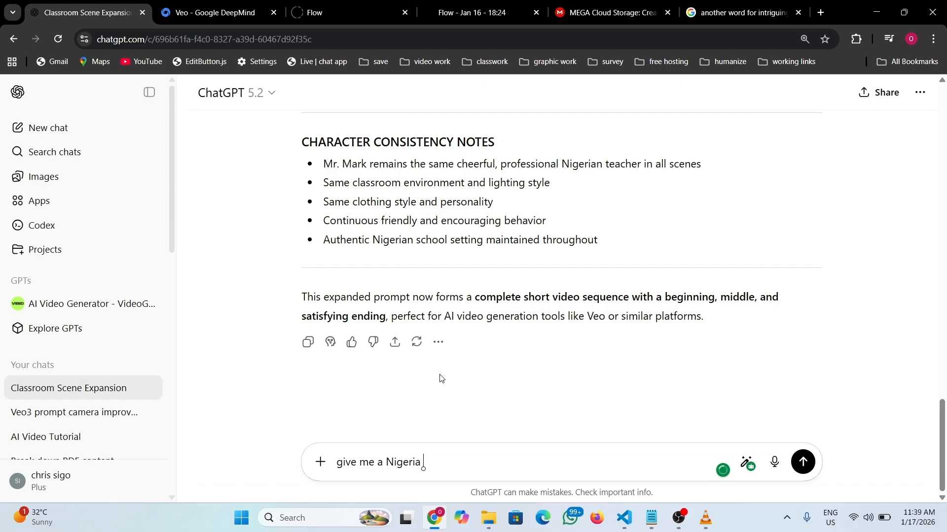
pyautogui.write(' movie story')
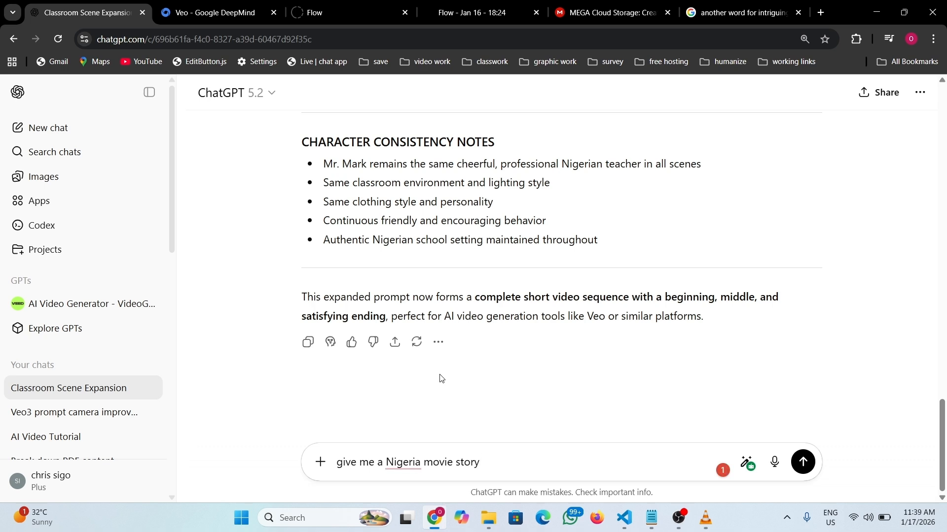
pyautogui.click(423, 463)
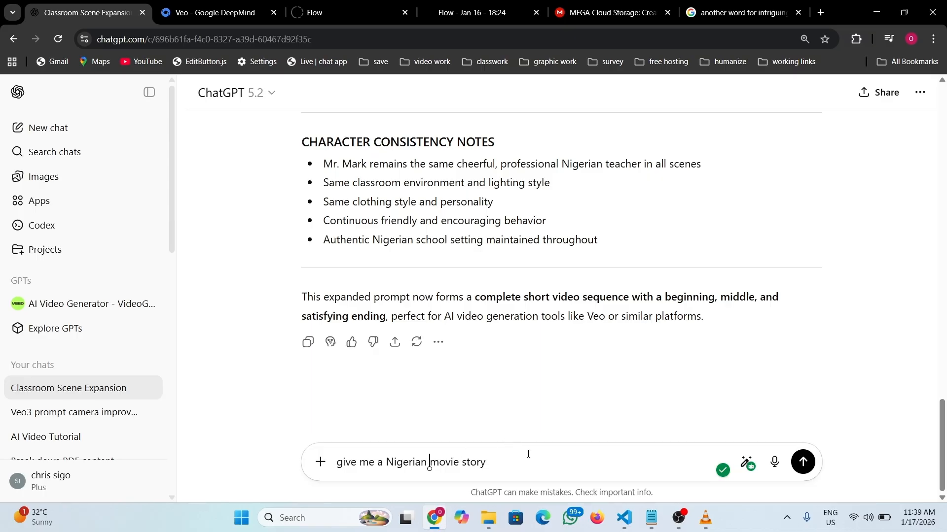
pyautogui.click(803, 462)
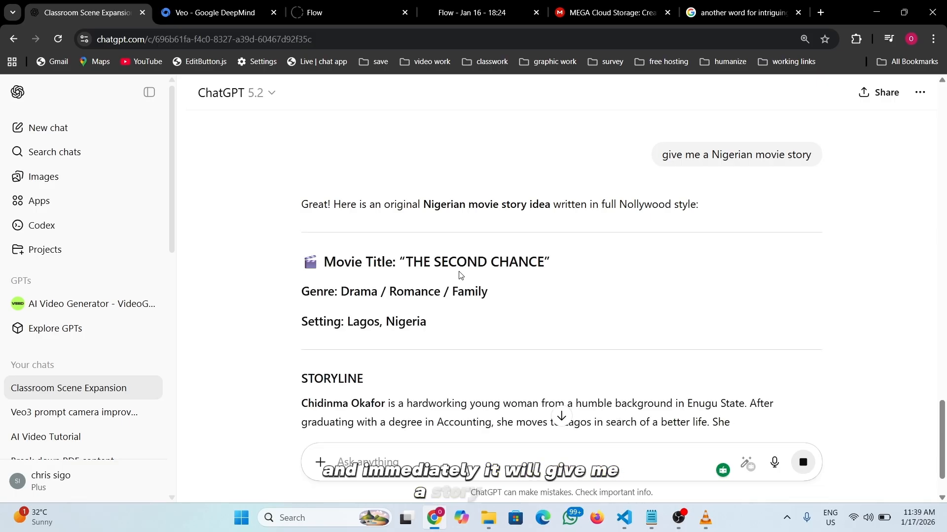
pyautogui.scroll(-2, 456, 268)
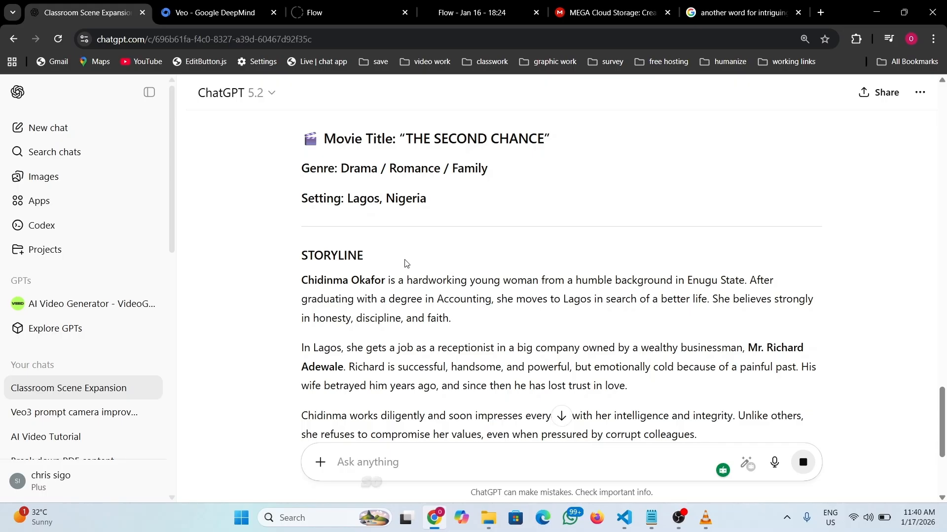
pyautogui.scroll(-2, 352, 293)
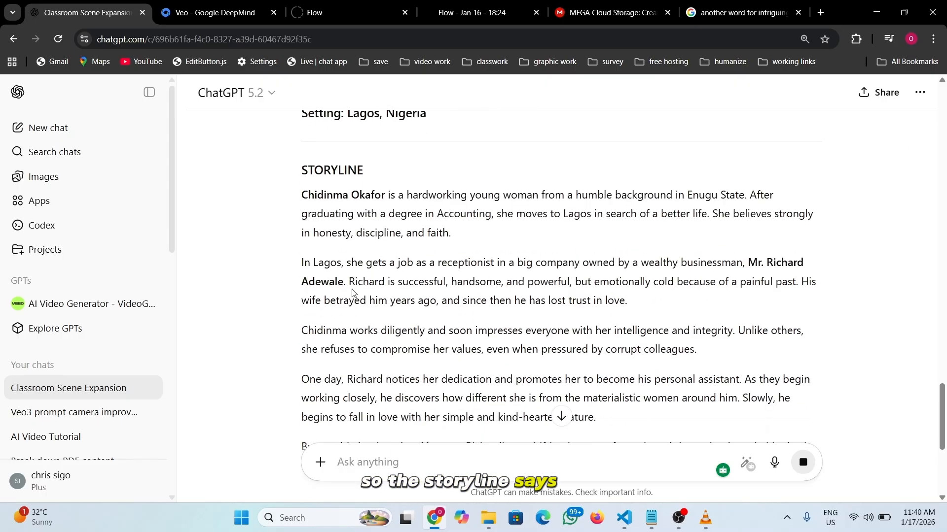
pyautogui.scroll(-3, 352, 293)
pyautogui.scroll(3, 352, 291)
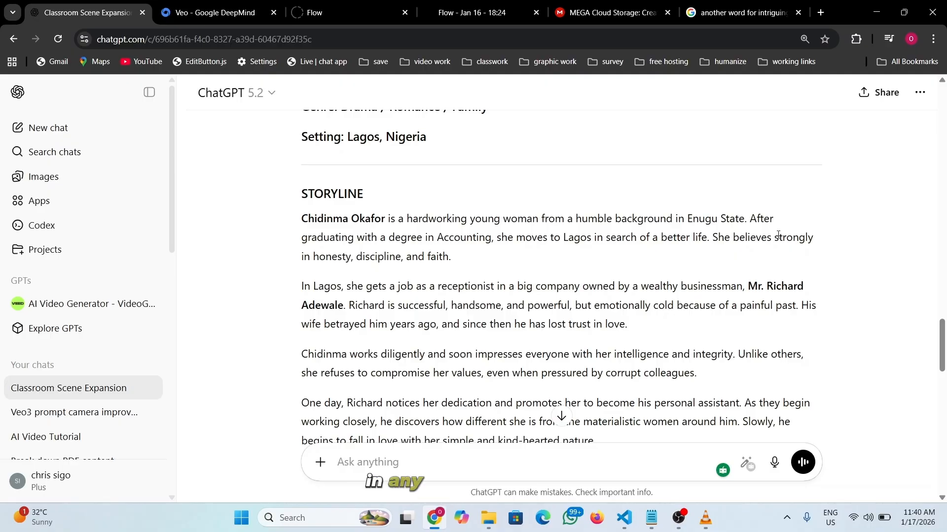
pyautogui.scroll(-3, 484, 247)
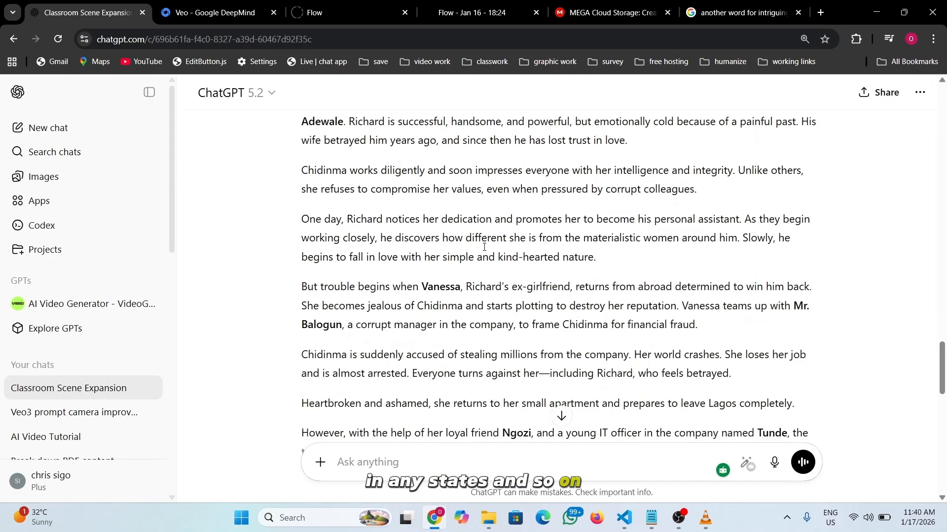
pyautogui.scroll(3, 426, 220)
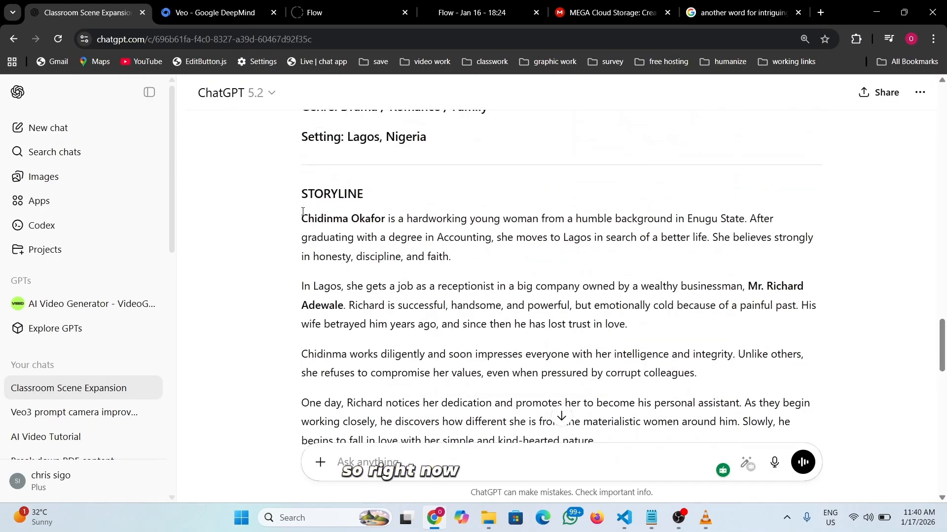
pyautogui.moveTo(302, 217); pyautogui.dragTo(547, 214)
pyautogui.scroll(-12, 458, 280)
pyautogui.scroll(-4, 459, 280)
pyautogui.scroll(-3, 509, 235)
pyautogui.scroll(-1, 522, 260)
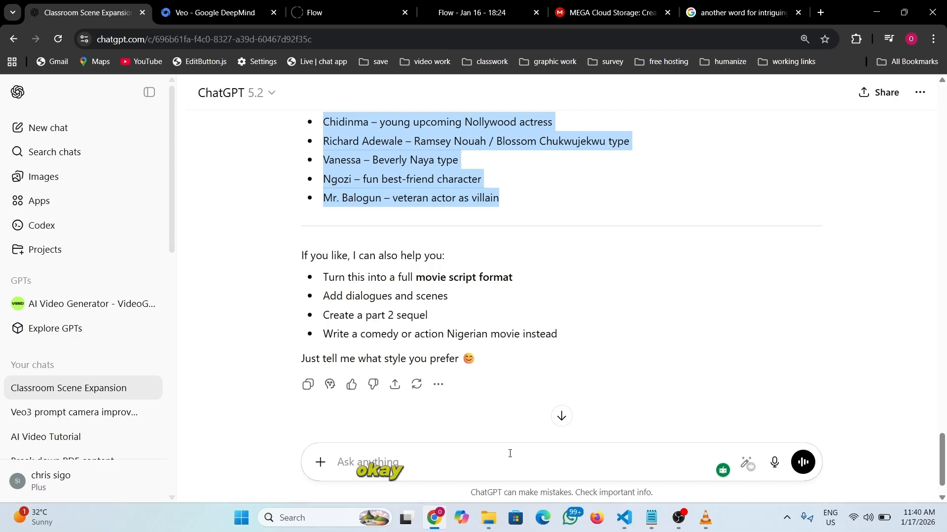
# - Paste the copied storyline into a new message and add a line after the cast list
pyautogui.click(419, 461)
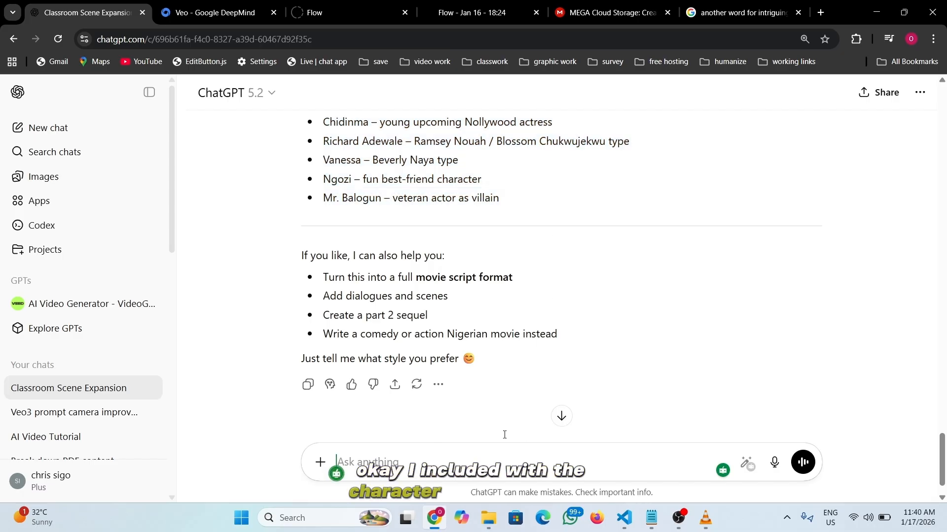
pyautogui.hotkey('ctrl', 'v')
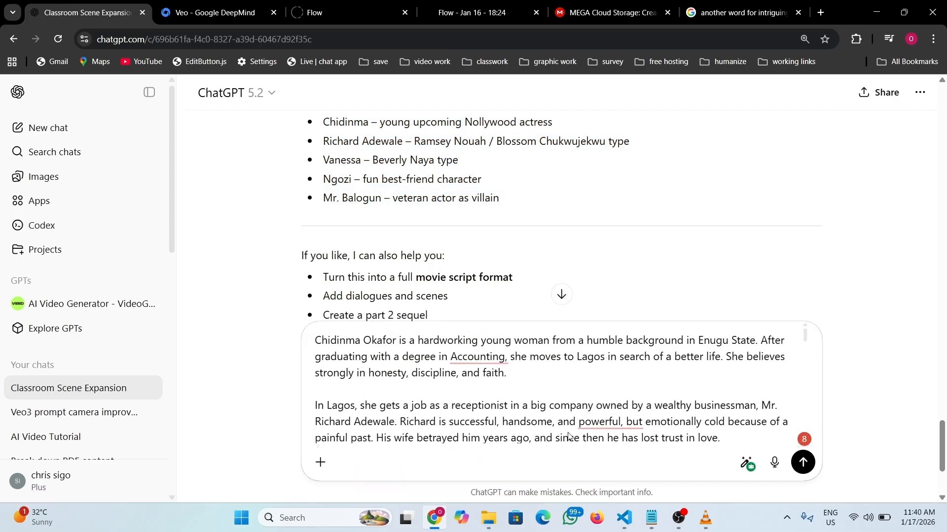
pyautogui.scroll(-10, 547, 382)
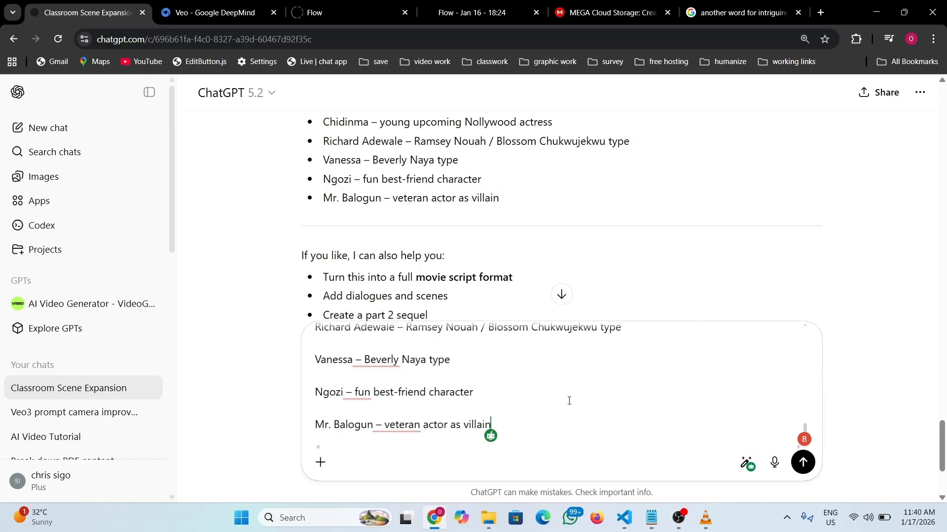
pyautogui.hotkey('shift', 'Return')
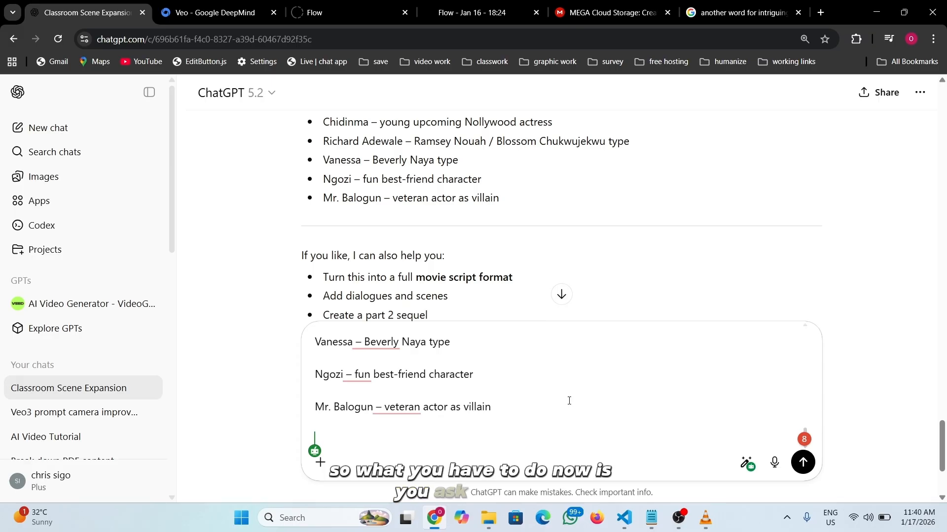
# - Type 'use this storyline to create a realistic veo3 prompt, and make the character consistent throughout the generation'
pyautogui.write('use this')
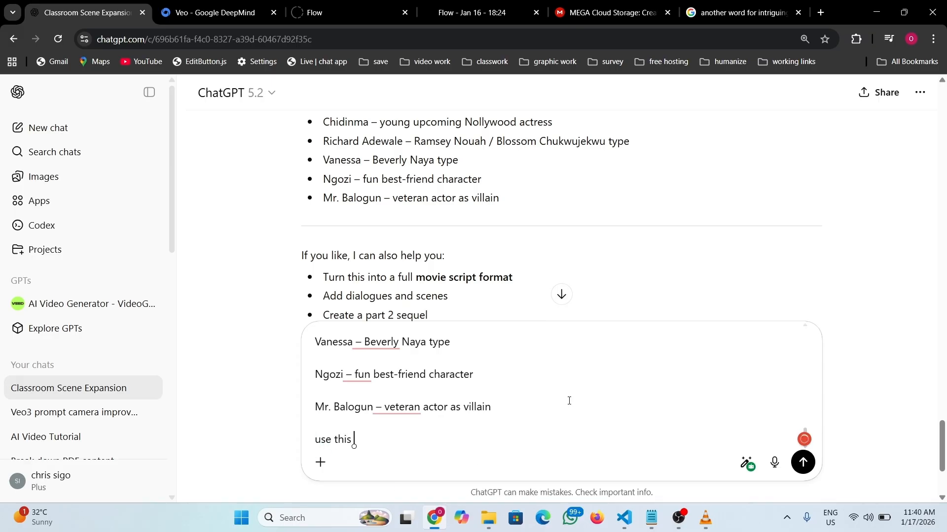
pyautogui.write(' story')
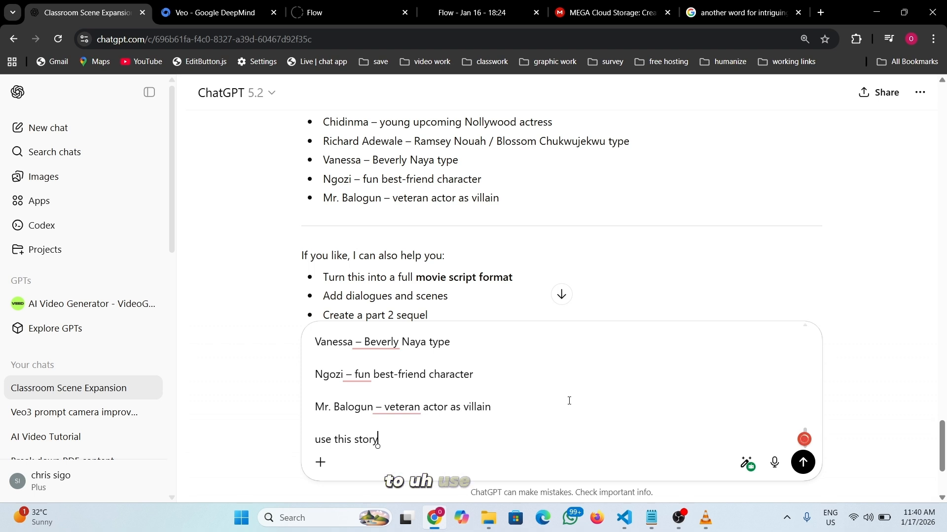
pyautogui.write('line t')
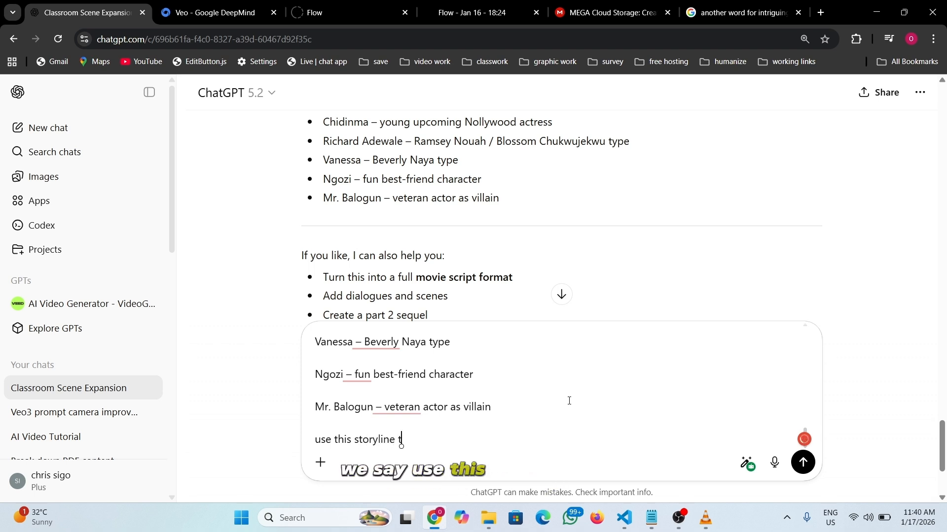
pyautogui.write('o create a')
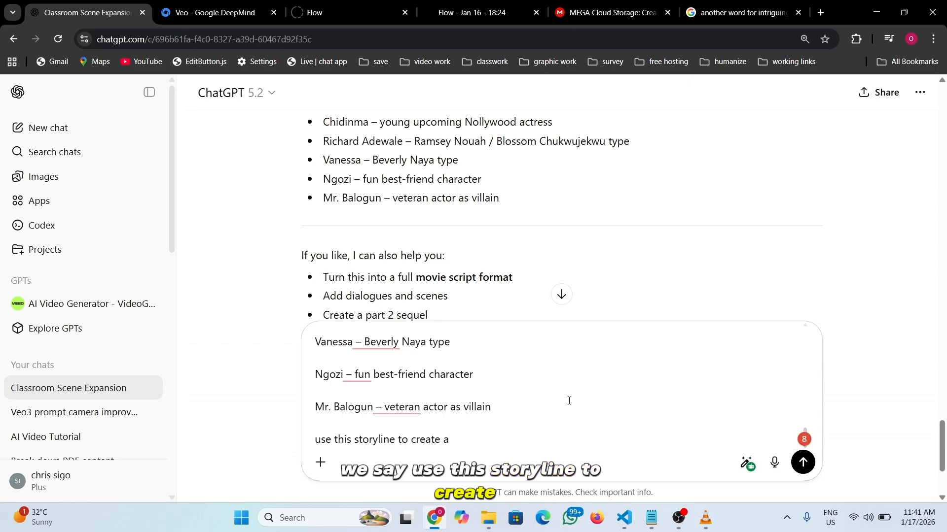
pyautogui.write(' rea')
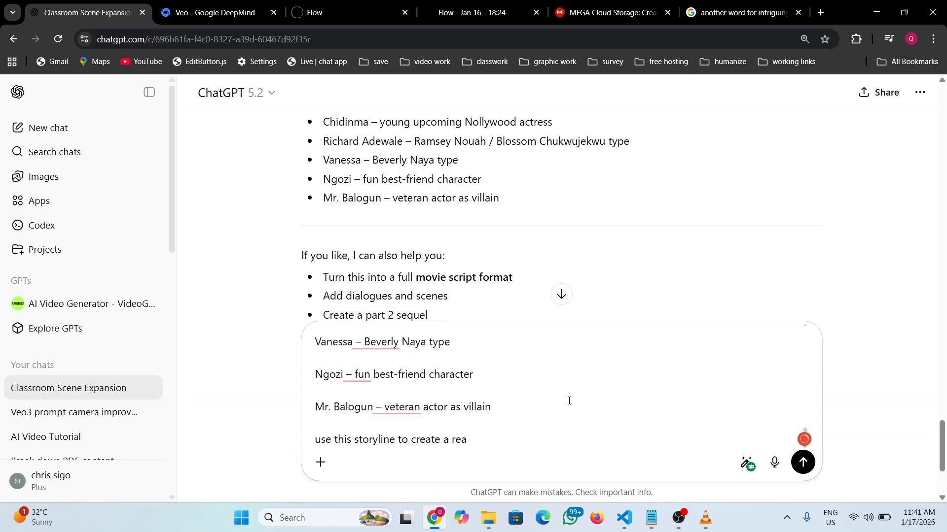
pyautogui.write('listic ')
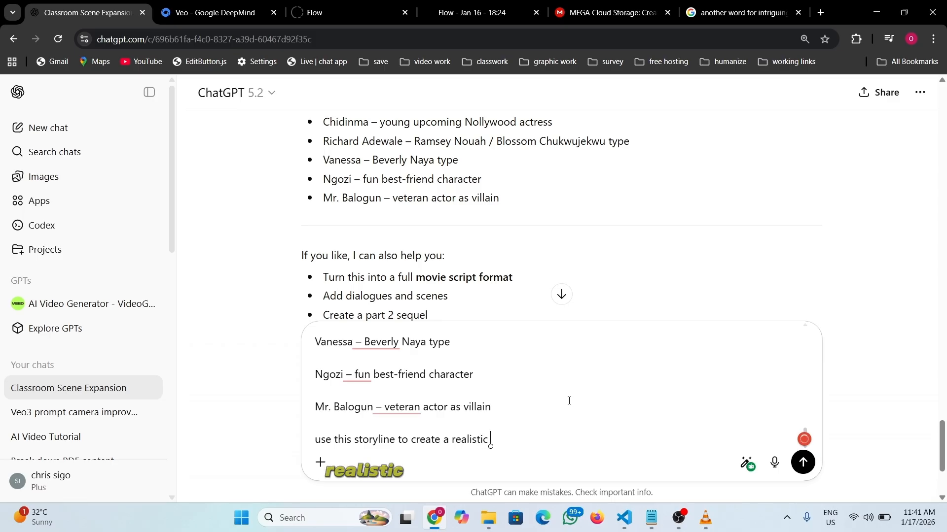
pyautogui.write('veo3 prompt')
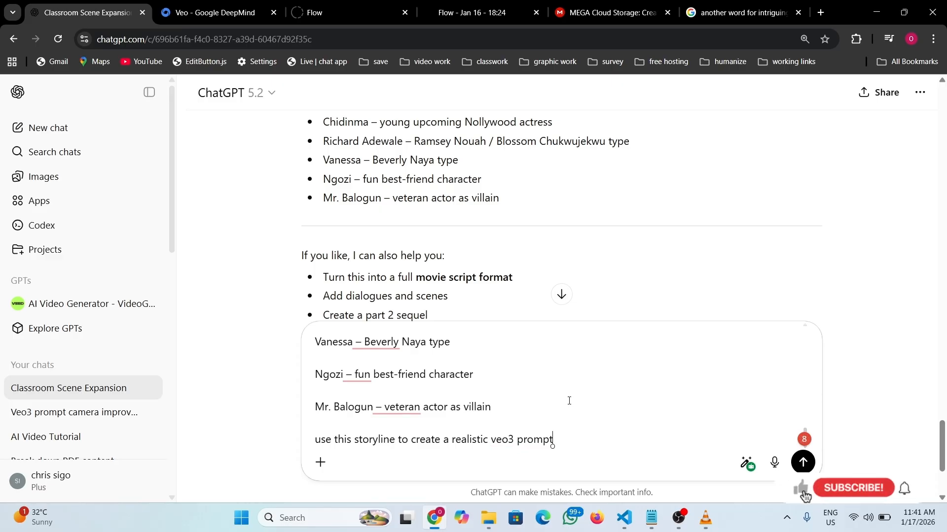
pyautogui.write('wit')
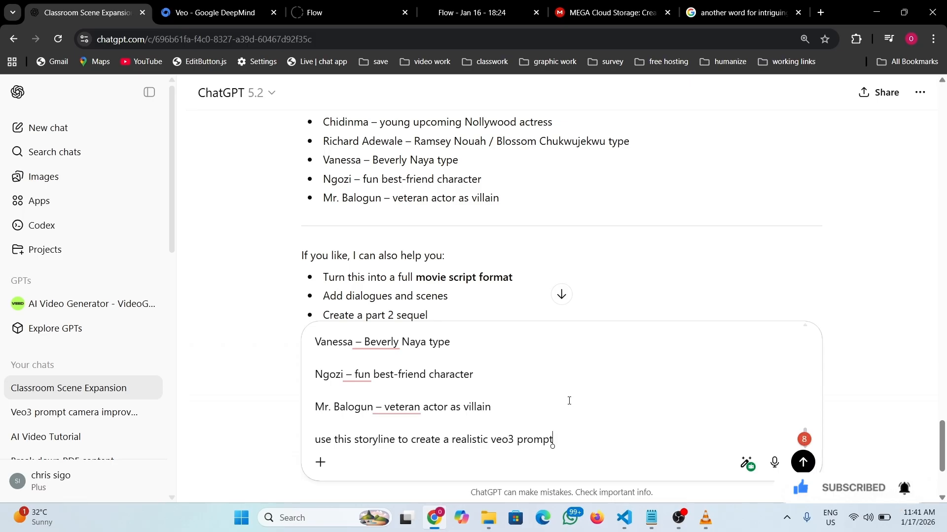
pyautogui.write(',')
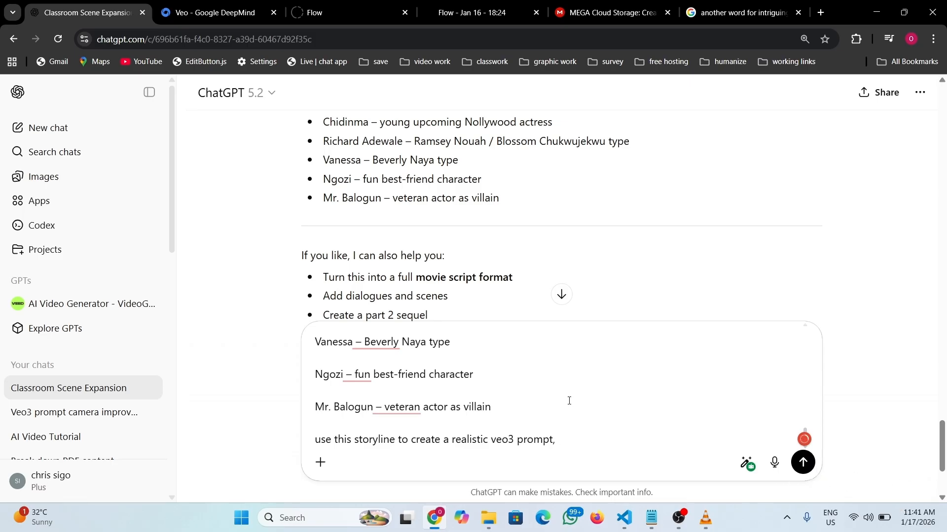
pyautogui.write(' and make')
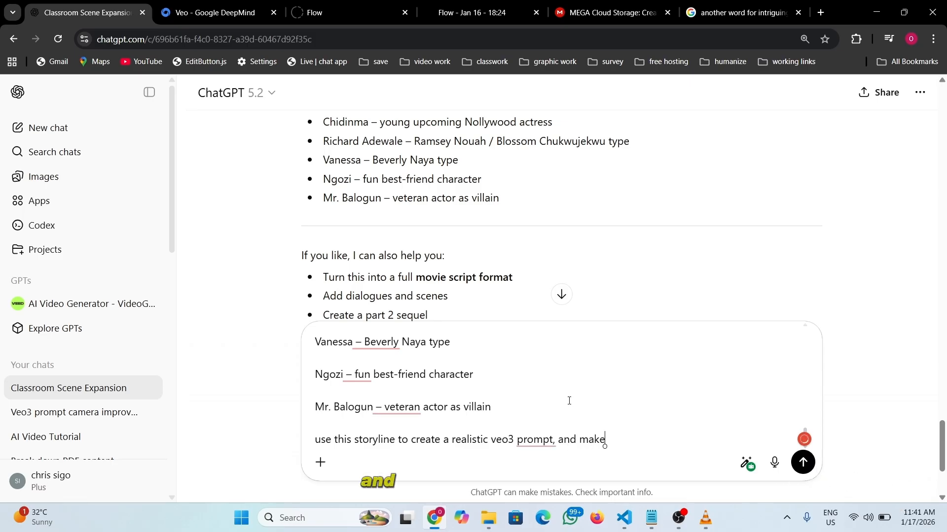
pyautogui.write(' the cha')
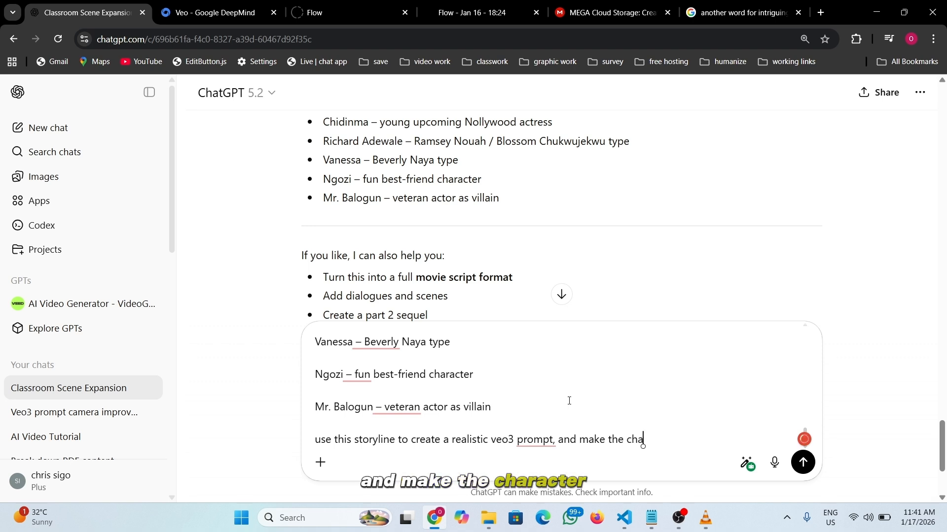
pyautogui.write('rac')
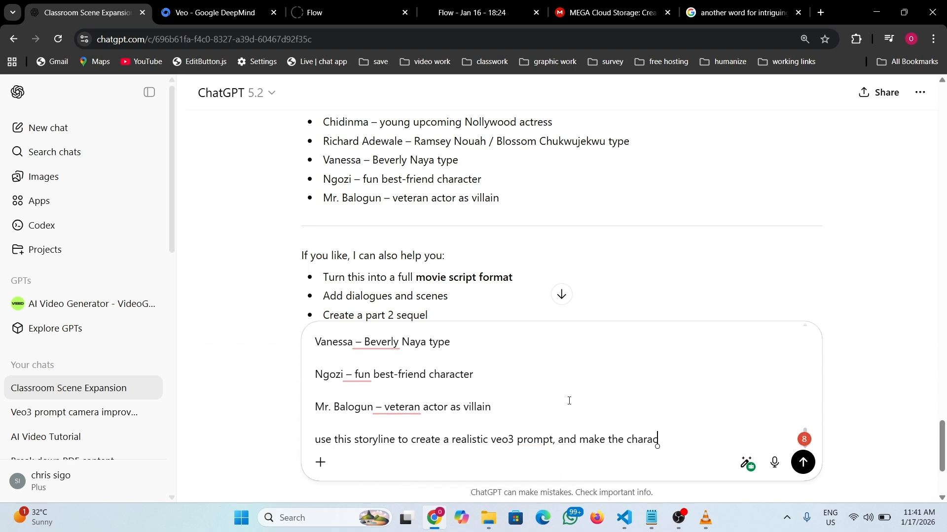
pyautogui.write('ter')
pyautogui.write('coni')
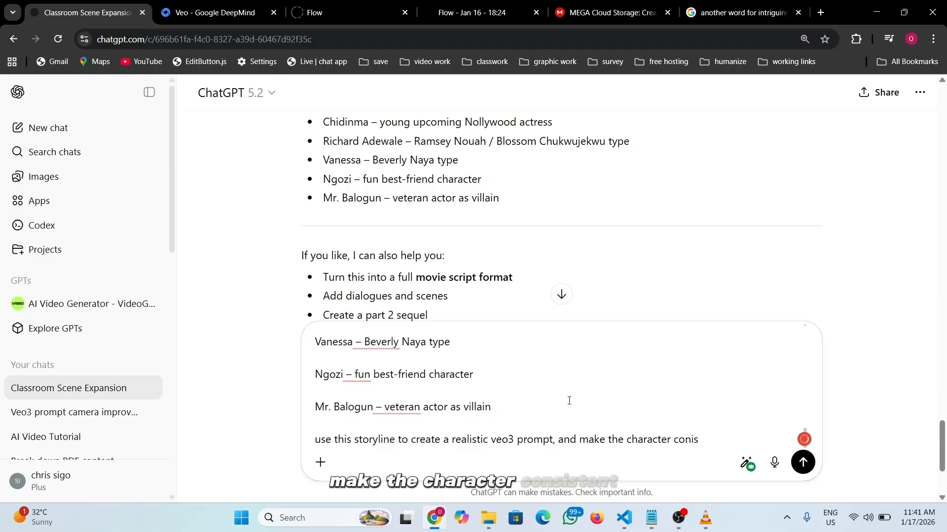
pyautogui.press('BackSpace')
pyautogui.write('s')
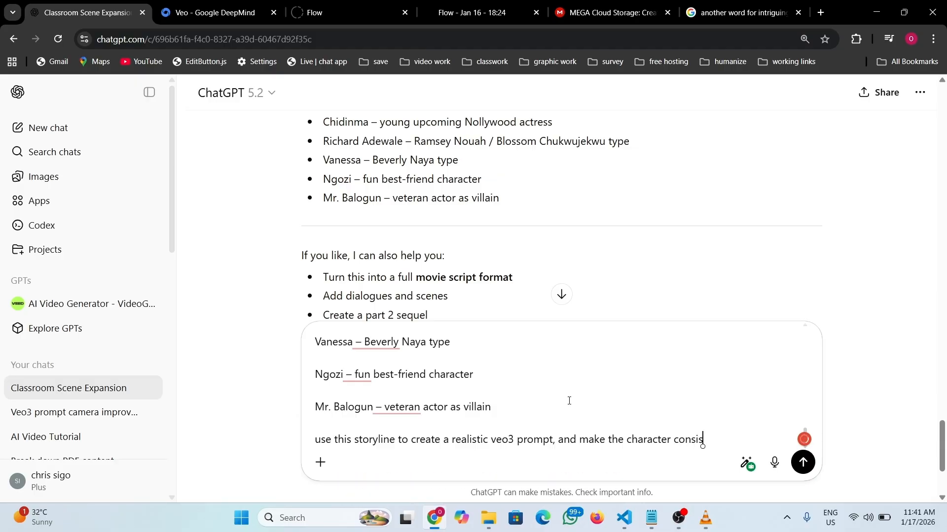
pyautogui.write('isten')
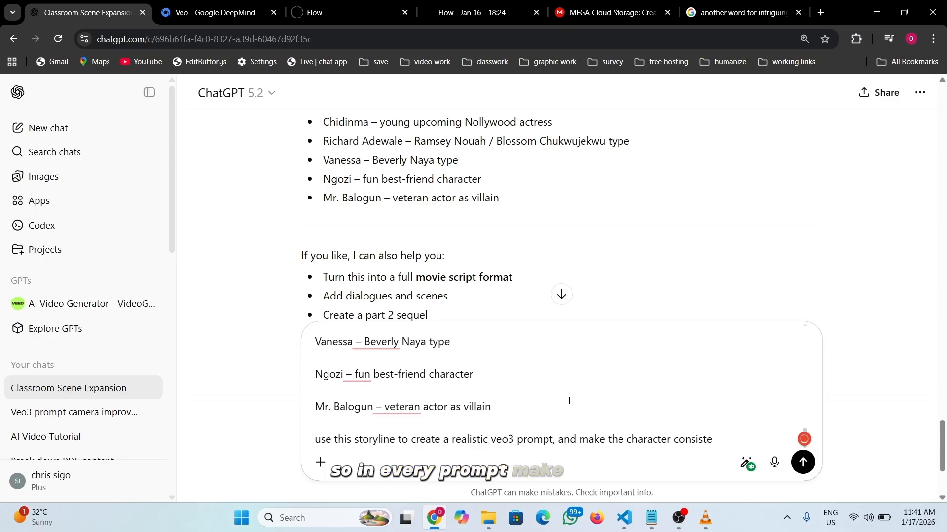
pyautogui.write('nt ')
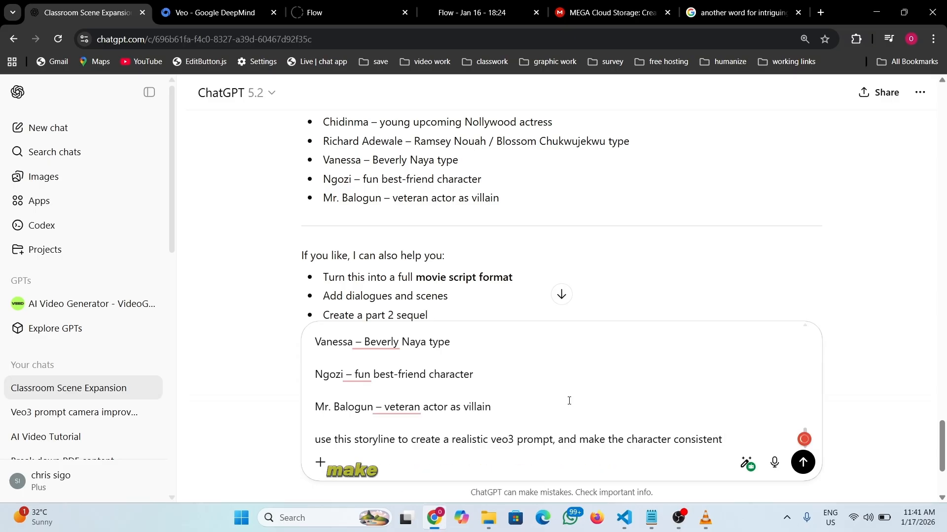
pyautogui.write('throi')
pyautogui.press('BackSpace')
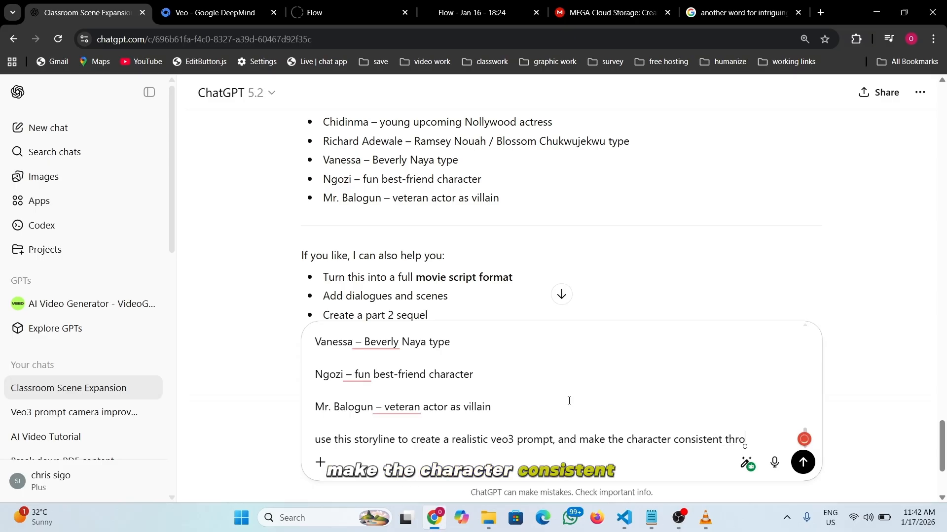
pyautogui.write('ugh t')
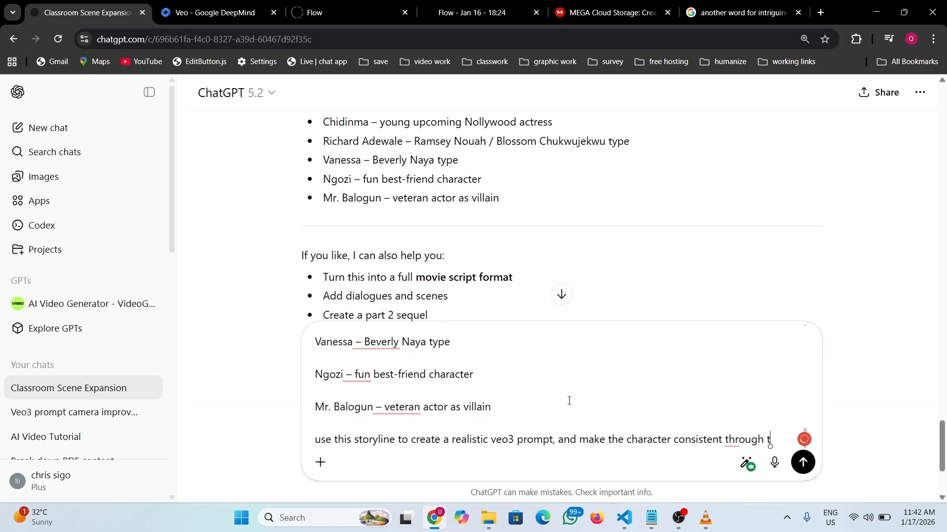
pyautogui.write('h')
pyautogui.press('BackSpace')
pyautogui.press('BackSpace')
pyautogui.press('BackSpace')
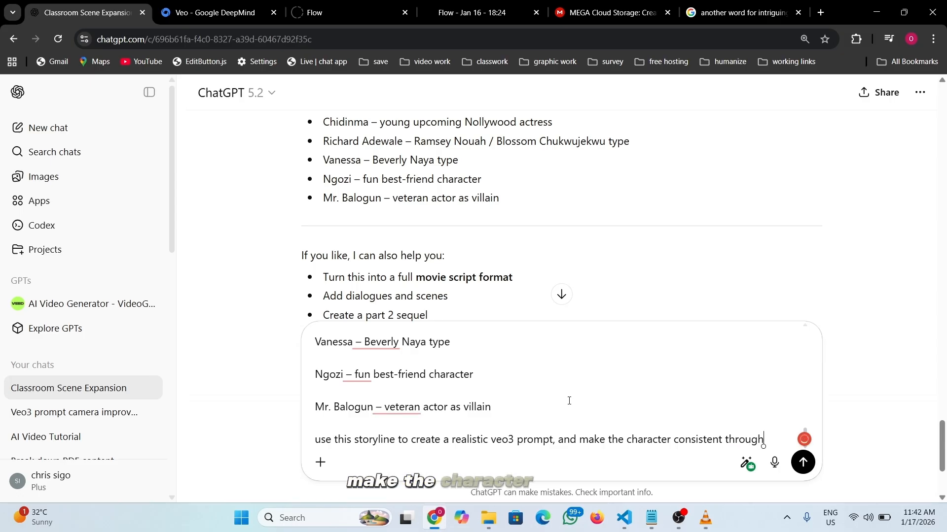
pyautogui.write('out')
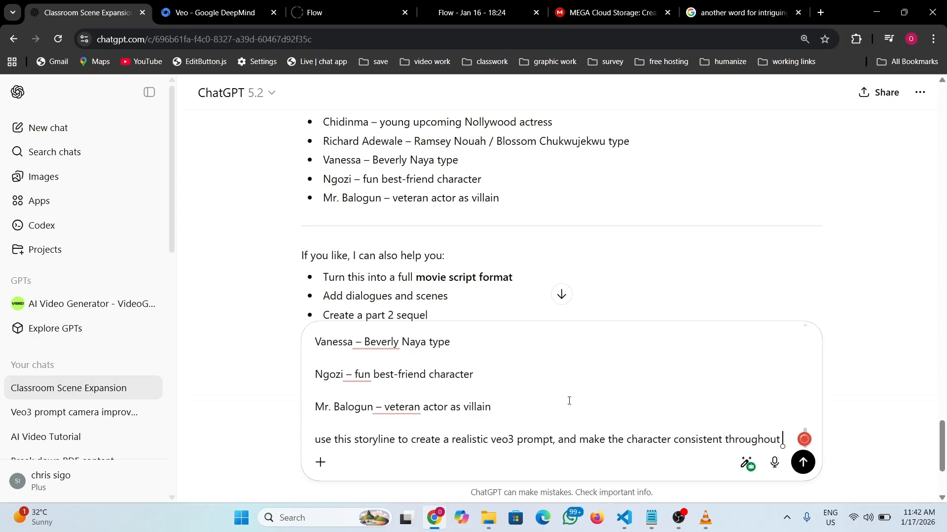
pyautogui.write(' the')
pyautogui.write(' gene')
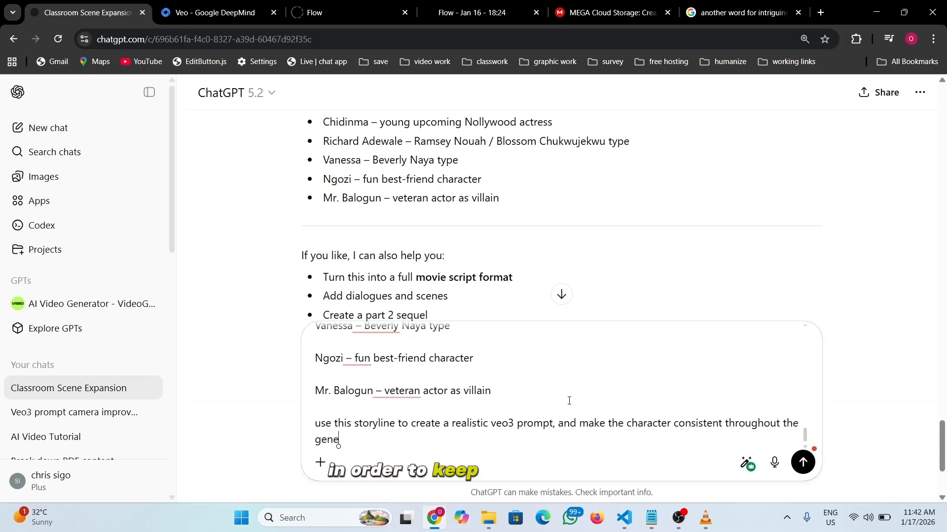
pyautogui.write('ration')
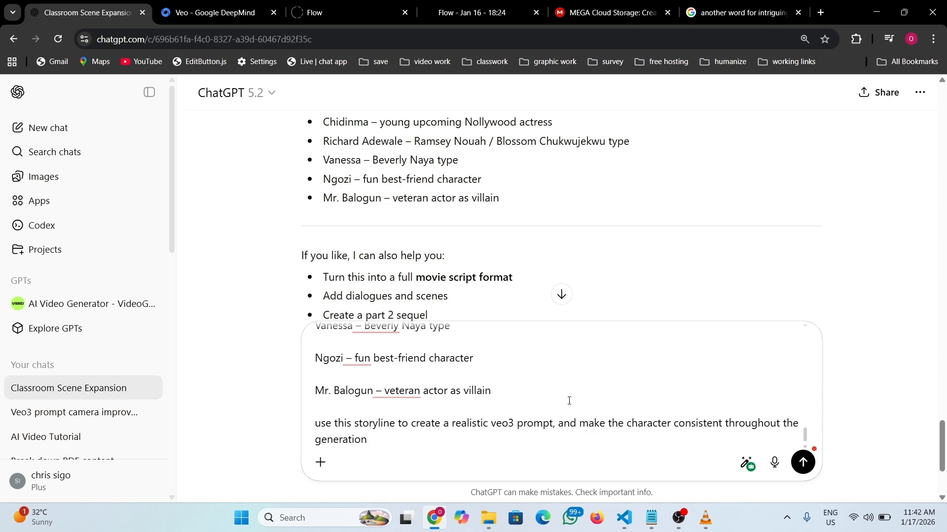
pyautogui.scroll(-1, 570, 401)
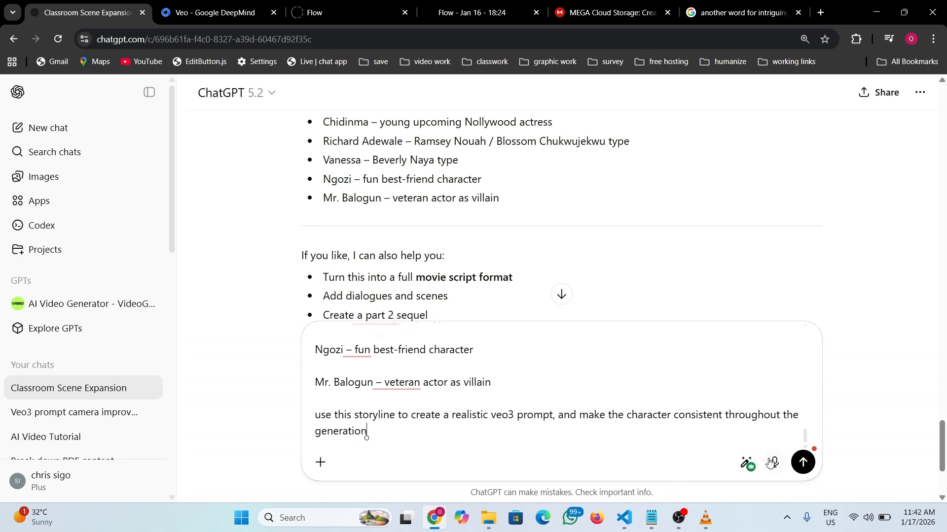
# - Send the storyline request for a realistic Veo3 prompt
pyautogui.click(803, 462)
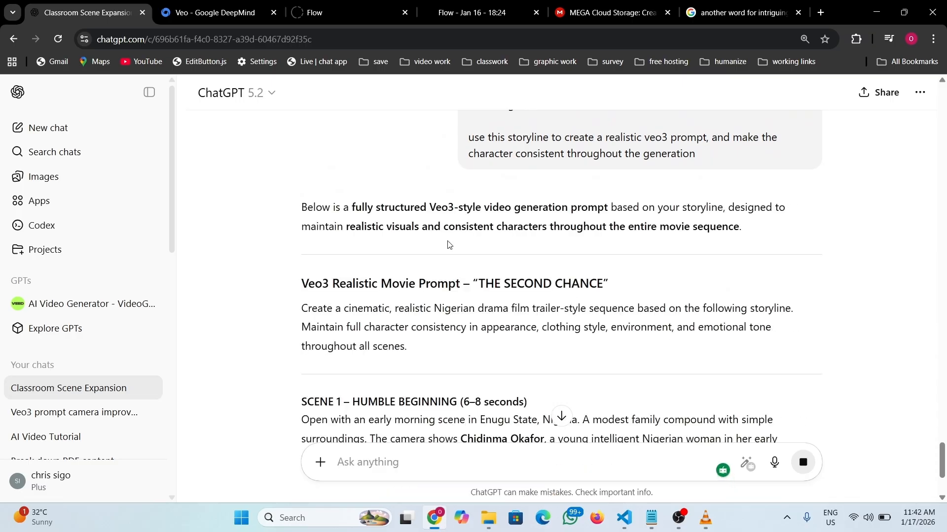
pyautogui.scroll(-8, 449, 247)
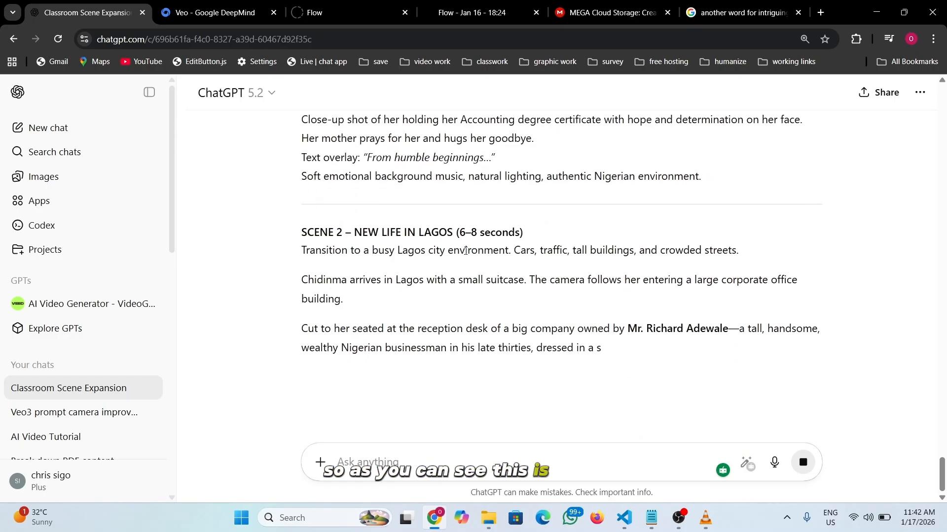
pyautogui.scroll(10, 465, 252)
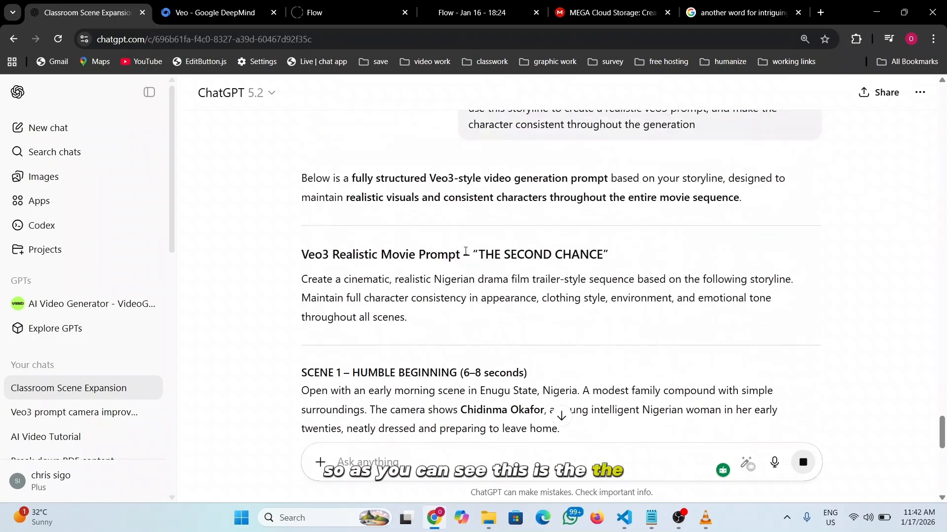
pyautogui.scroll(-2, 395, 261)
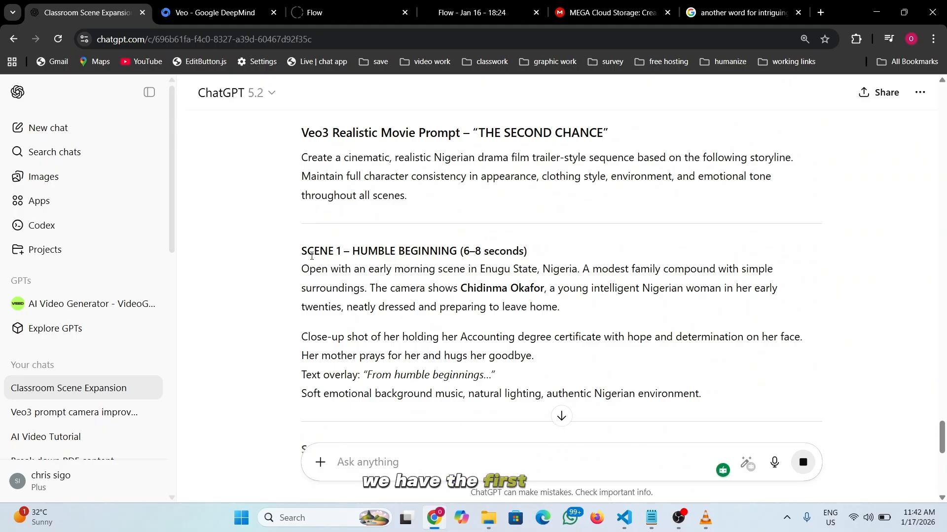
# - Follow the reply from Scene 1 through the Enugu scene to the character consistency requirements
pyautogui.moveTo(297, 256); pyautogui.dragTo(327, 254)
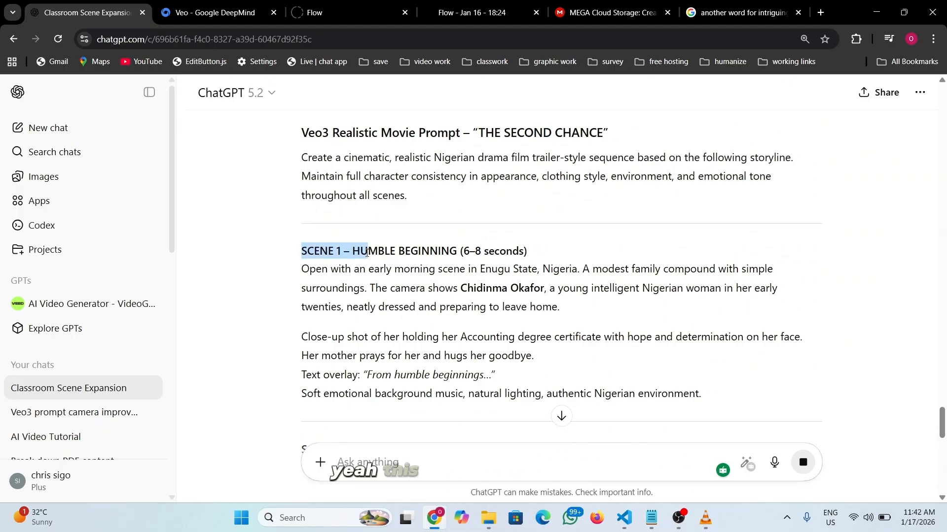
pyautogui.scroll(-4, 327, 221)
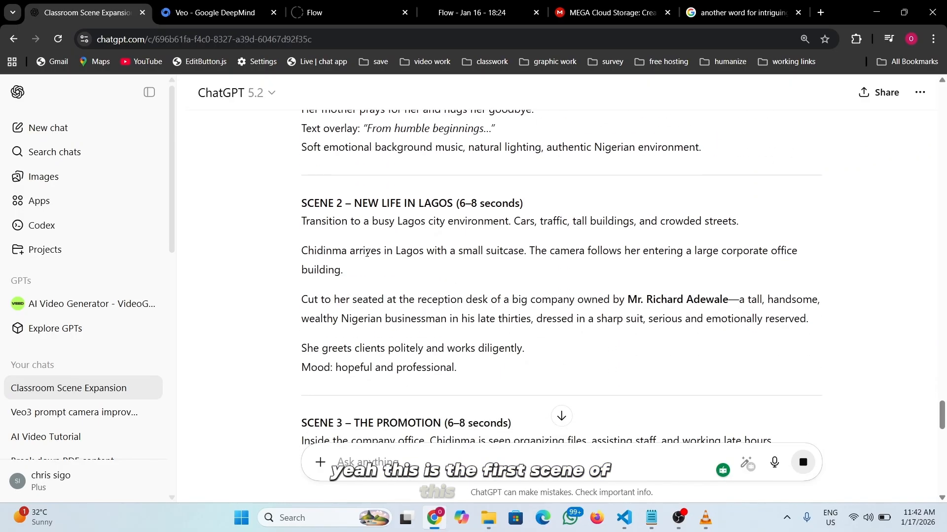
pyautogui.scroll(-12, 416, 248)
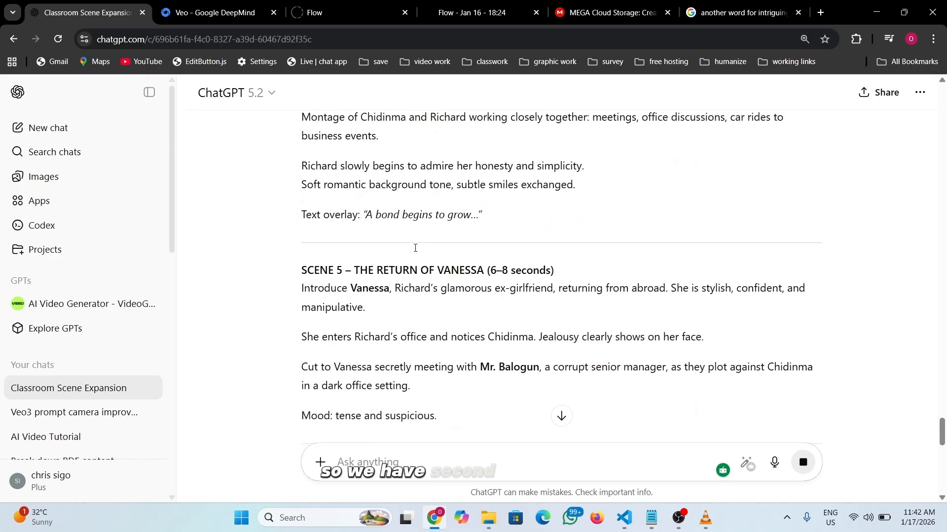
pyautogui.scroll(-10, 416, 248)
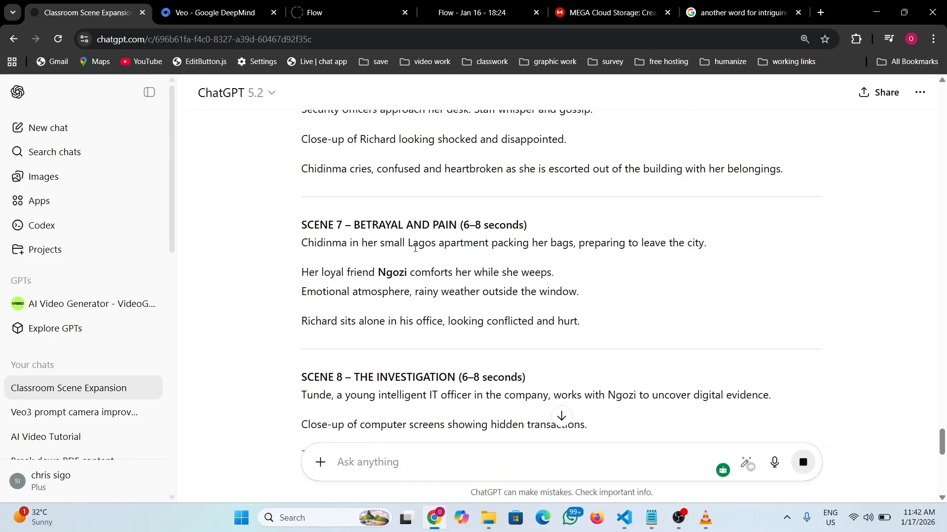
pyautogui.scroll(-5, 415, 251)
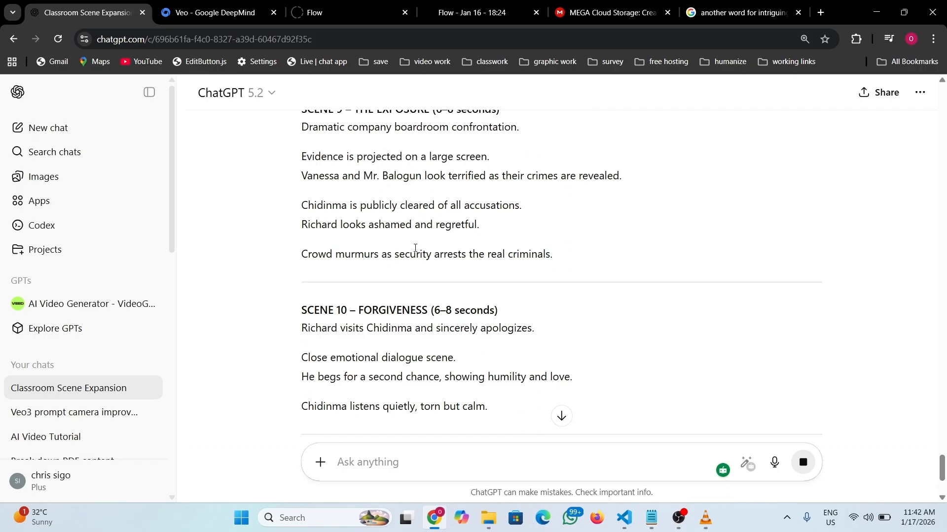
pyautogui.scroll(-3, 415, 248)
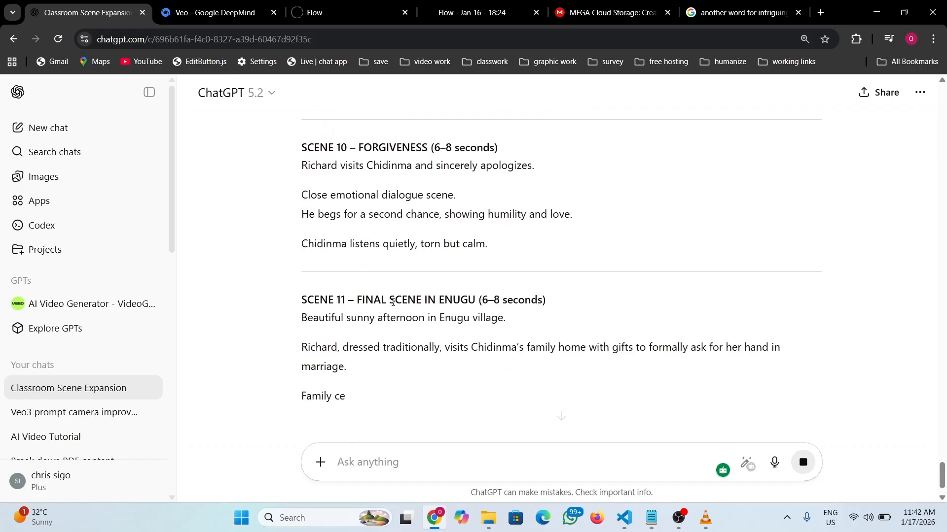
pyautogui.scroll(-3, 393, 302)
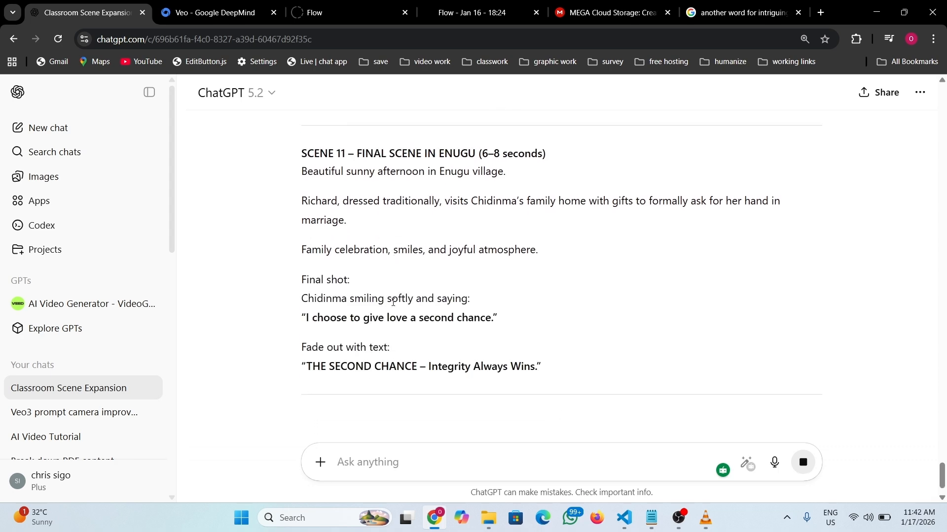
pyautogui.scroll(-2, 393, 302)
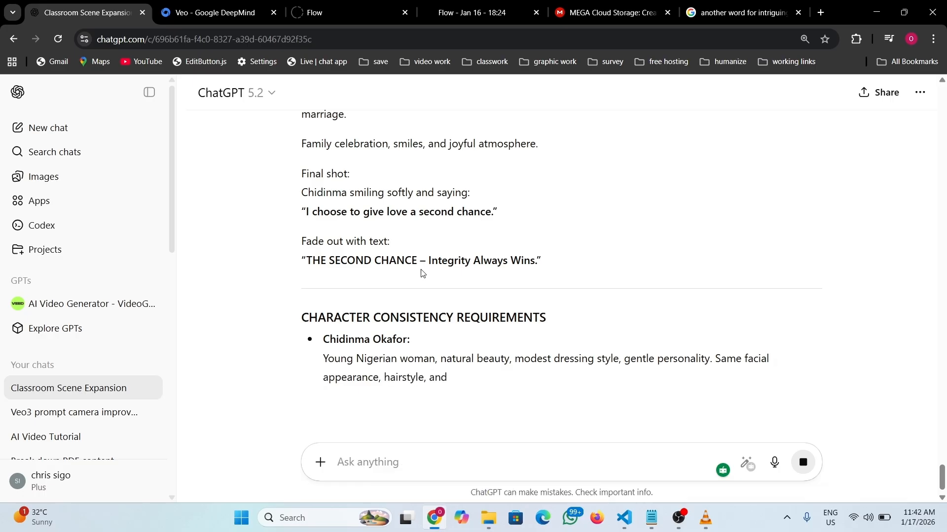
pyautogui.scroll(-1, 429, 274)
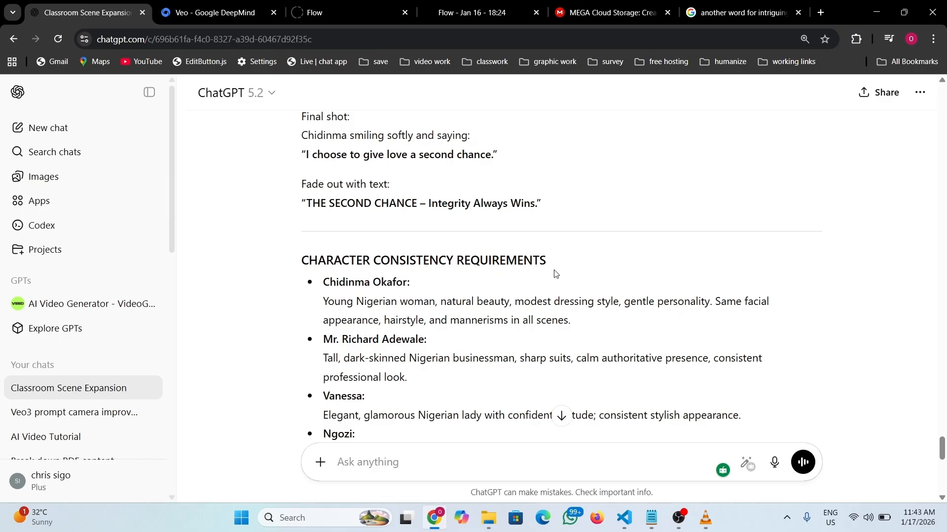
# - Review the five character descriptions and VISUAL STYLE list, then scroll back to Scene 1
pyautogui.scroll(-1, 473, 267)
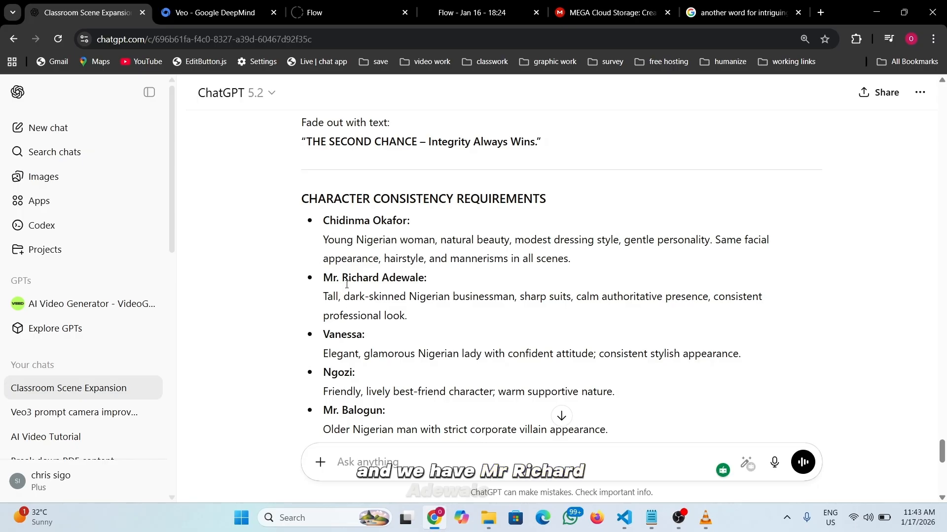
pyautogui.scroll(-3, 396, 291)
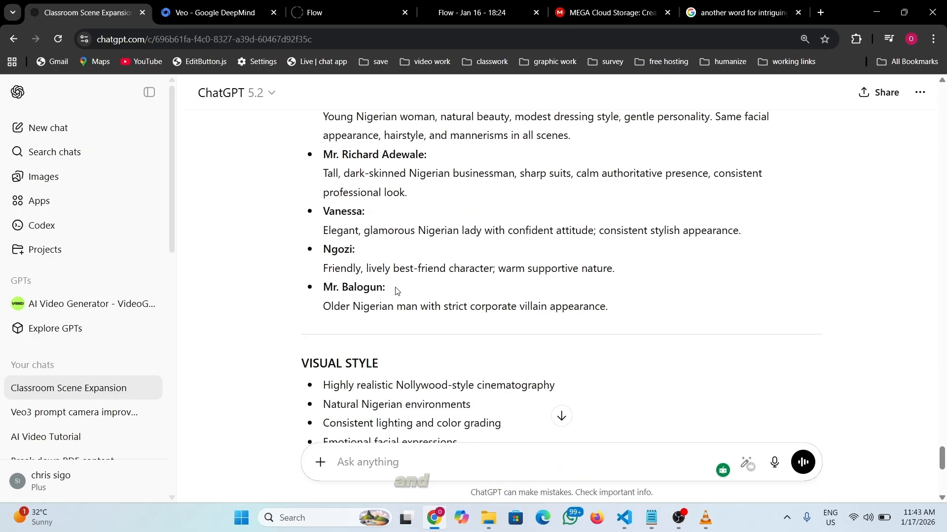
pyautogui.scroll(4, 386, 315)
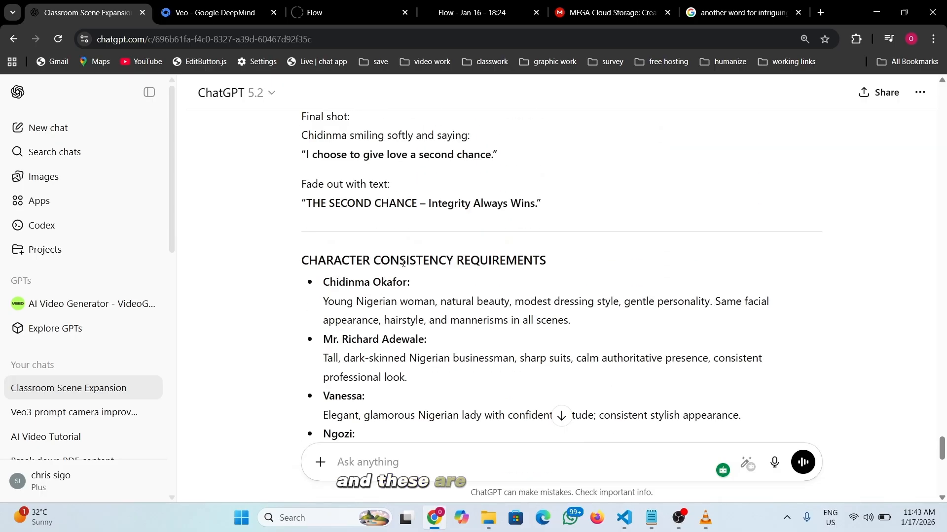
pyautogui.scroll(-1, 445, 296)
pyautogui.scroll(-4, 445, 296)
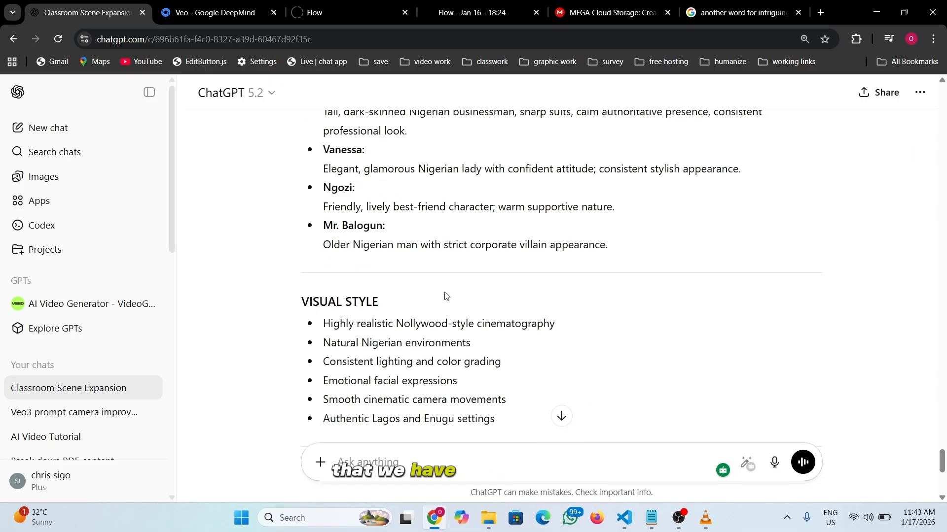
pyautogui.scroll(3, 443, 288)
pyautogui.scroll(14, 440, 279)
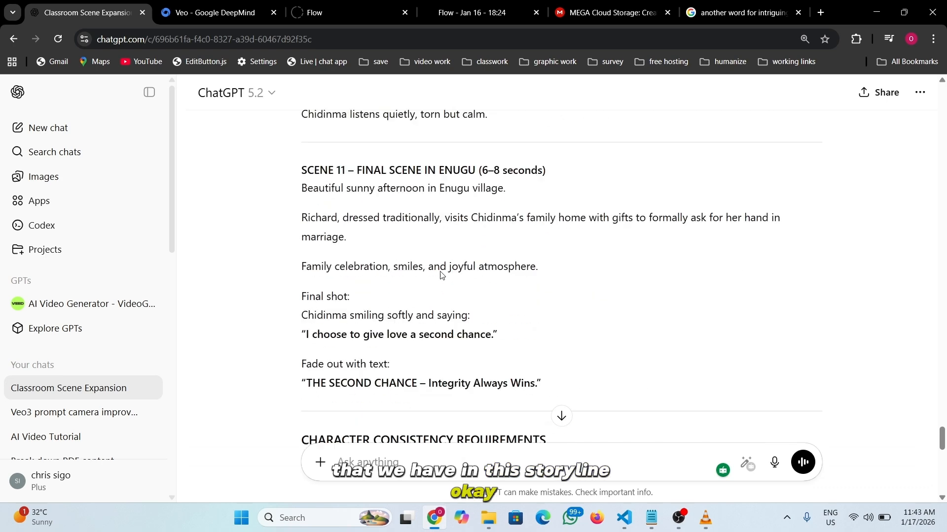
pyautogui.scroll(1, 441, 275)
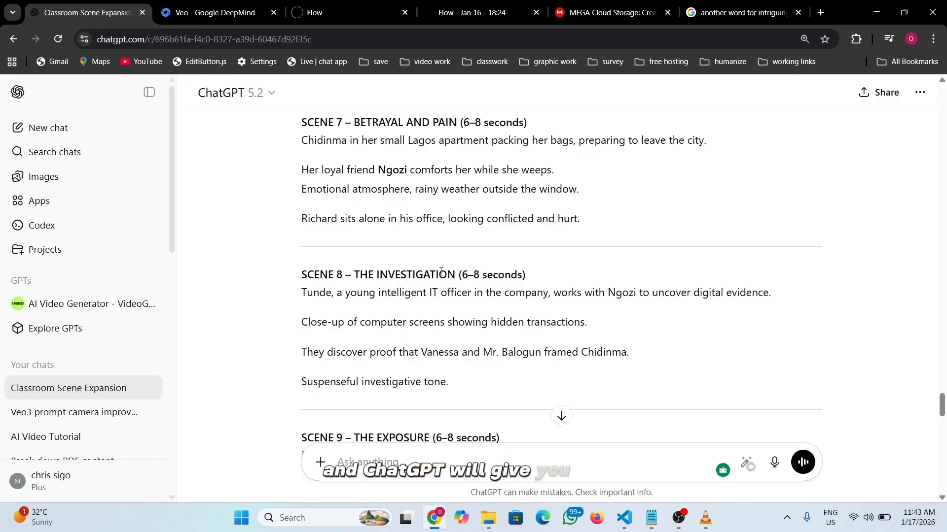
pyautogui.scroll(15, 453, 262)
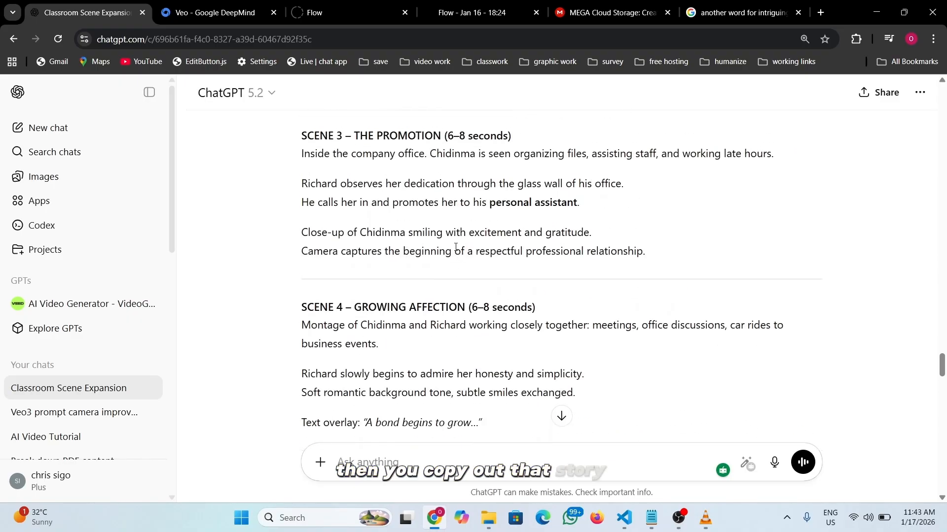
pyautogui.scroll(10, 429, 247)
pyautogui.scroll(2, 403, 240)
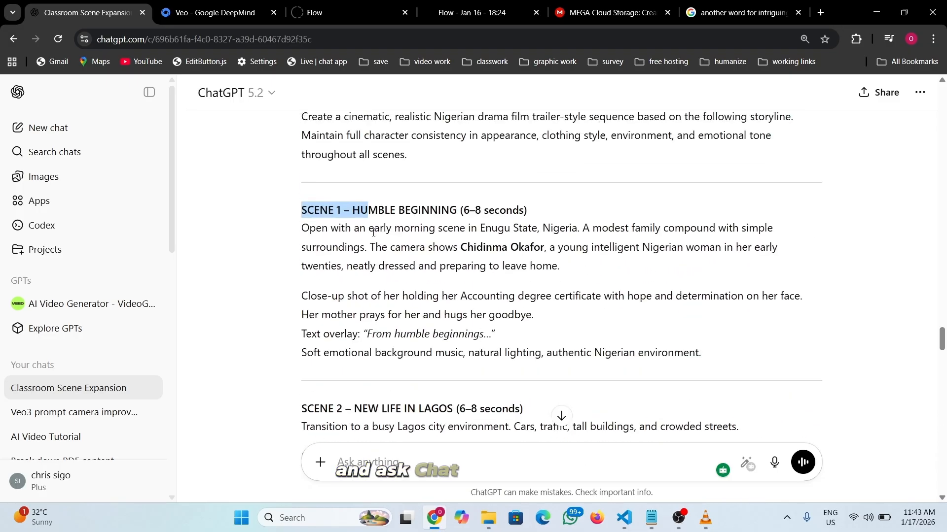
pyautogui.moveTo(311, 215); pyautogui.dragTo(712, 360)
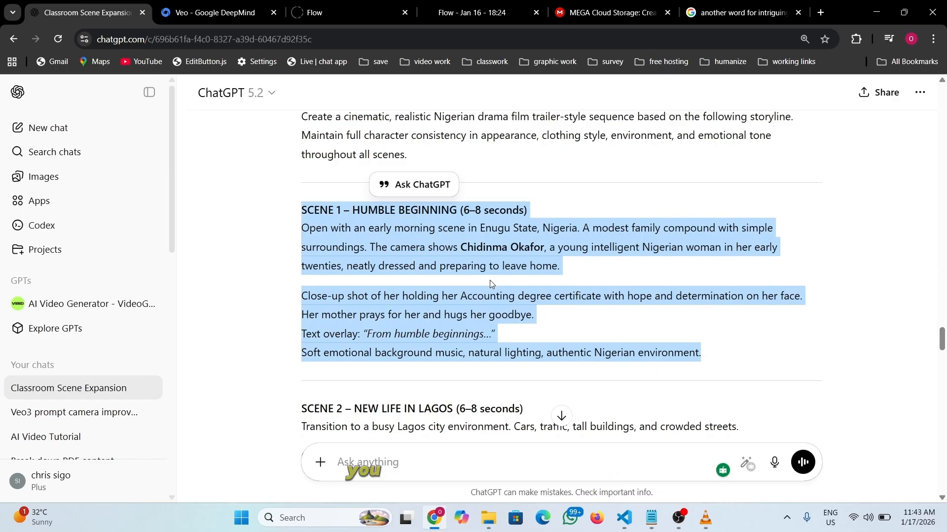
pyautogui.scroll(2, 337, 226)
pyautogui.scroll(-1, 345, 247)
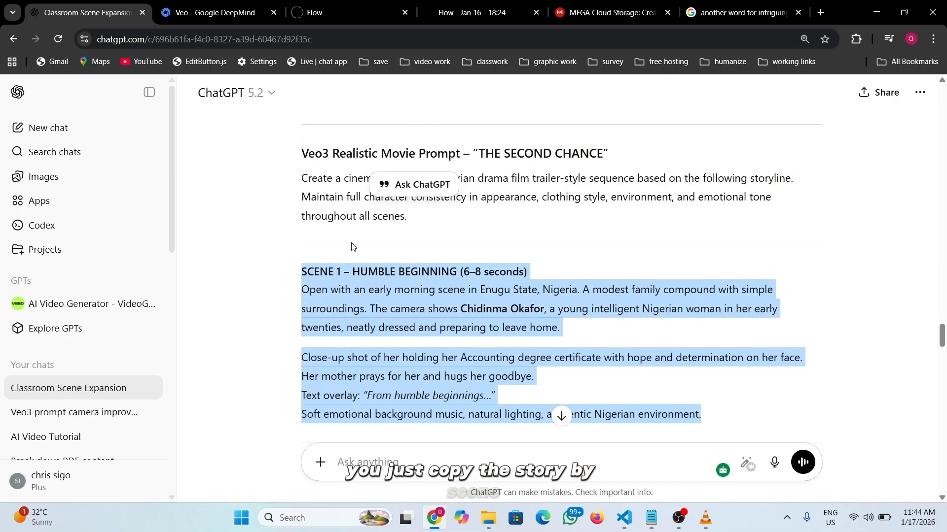
pyautogui.moveTo(302, 273); pyautogui.dragTo(724, 417)
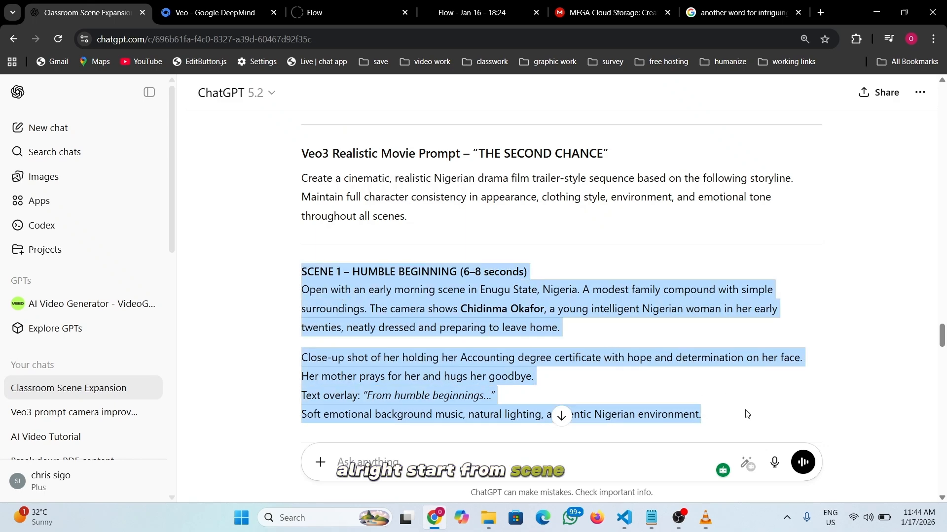
pyautogui.scroll(-20, 475, 272)
pyautogui.scroll(-15, 475, 272)
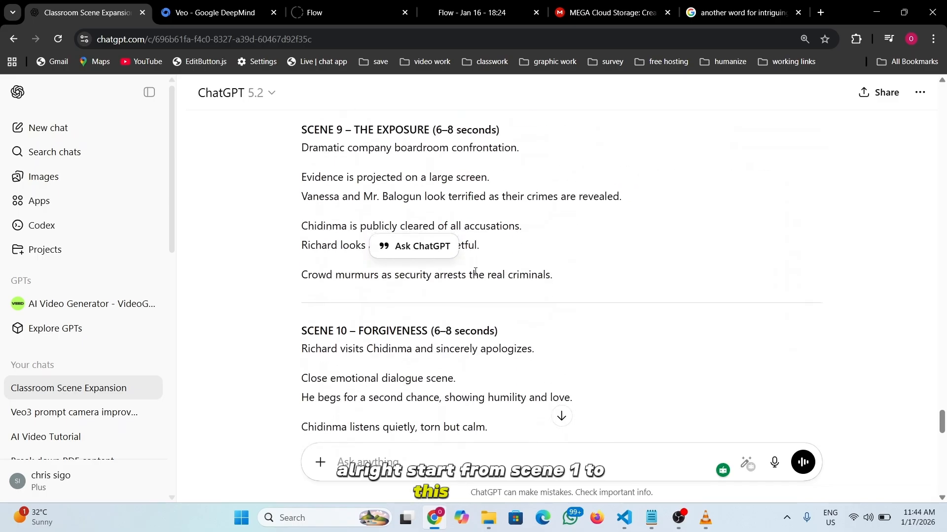
pyautogui.scroll(-1, 475, 272)
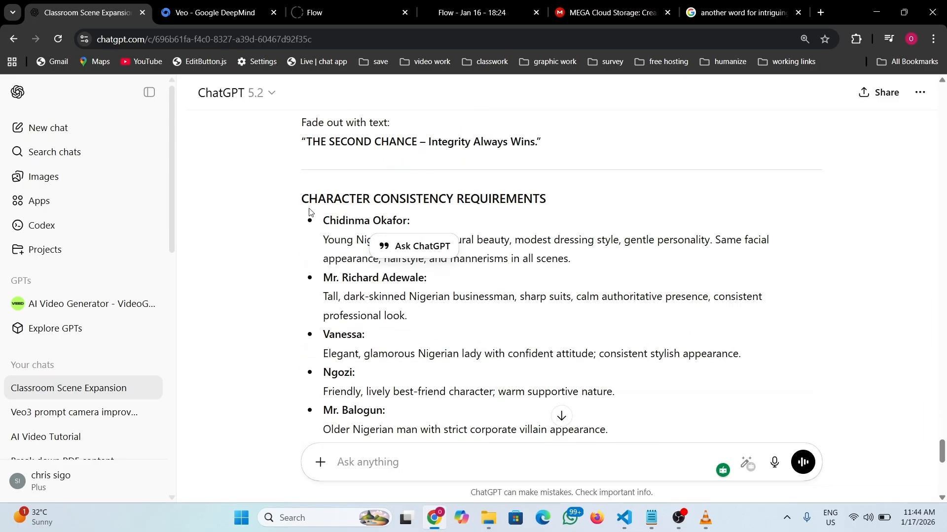
pyautogui.moveTo(298, 200); pyautogui.dragTo(498, 245)
pyautogui.scroll(-2, 520, 336)
pyautogui.scroll(-3, 608, 307)
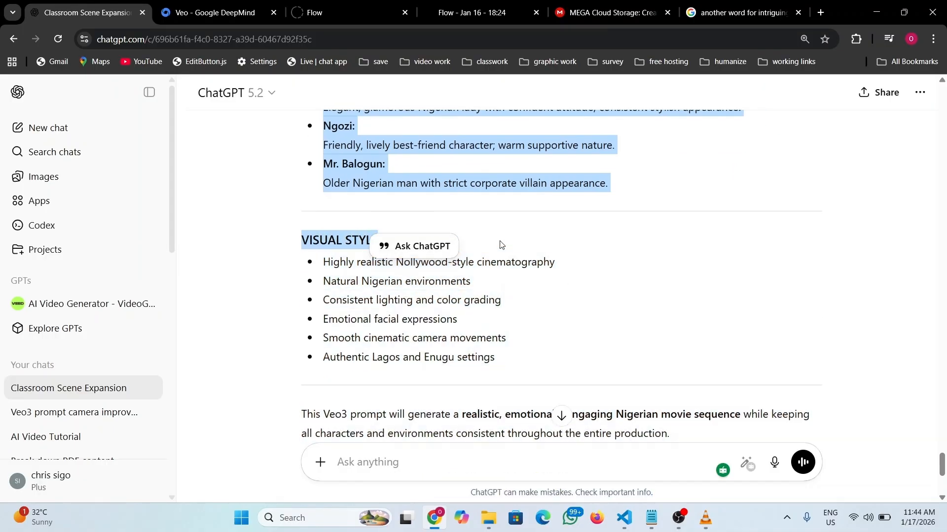
pyautogui.click(527, 239)
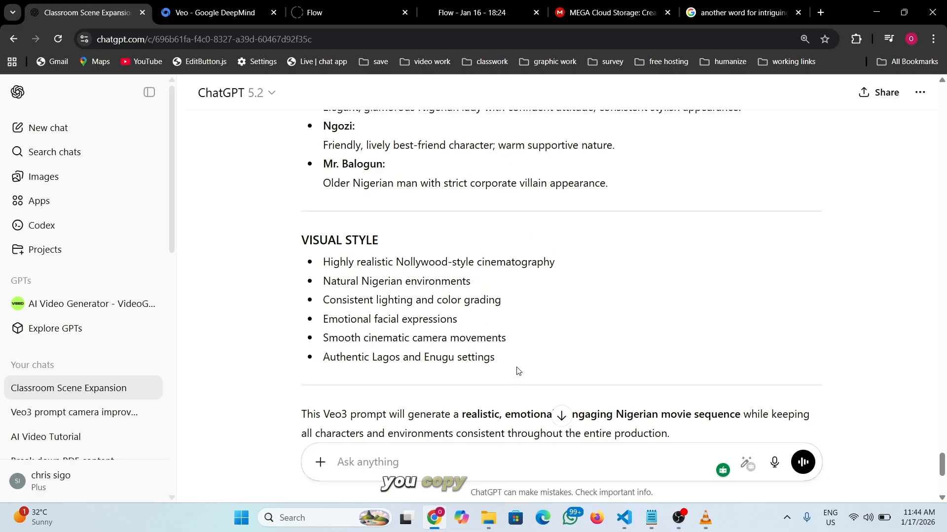
pyautogui.scroll(-3, 443, 271)
pyautogui.scroll(1, 488, 256)
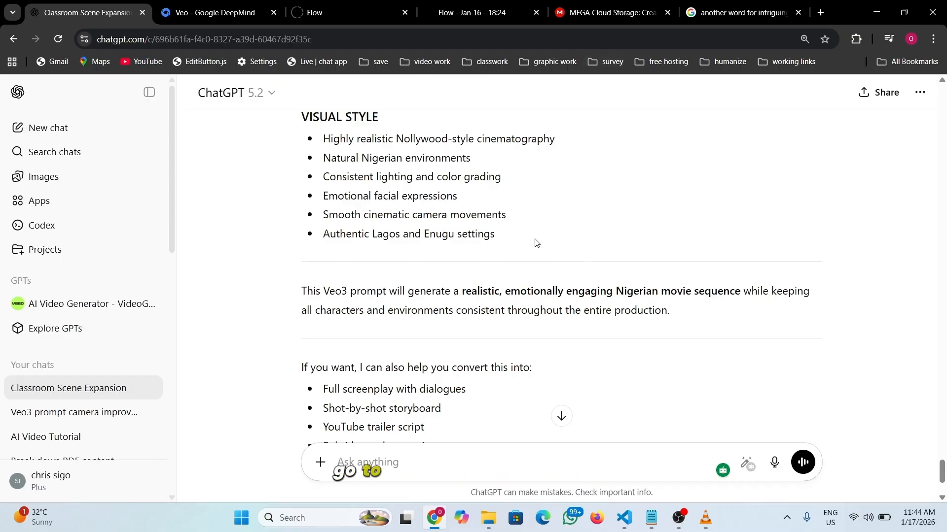
# - Switch to the 'Flow - Jan 16 - 18:24' project and scroll through the Scene 1–4 classroom videos
pyautogui.click(476, 10)
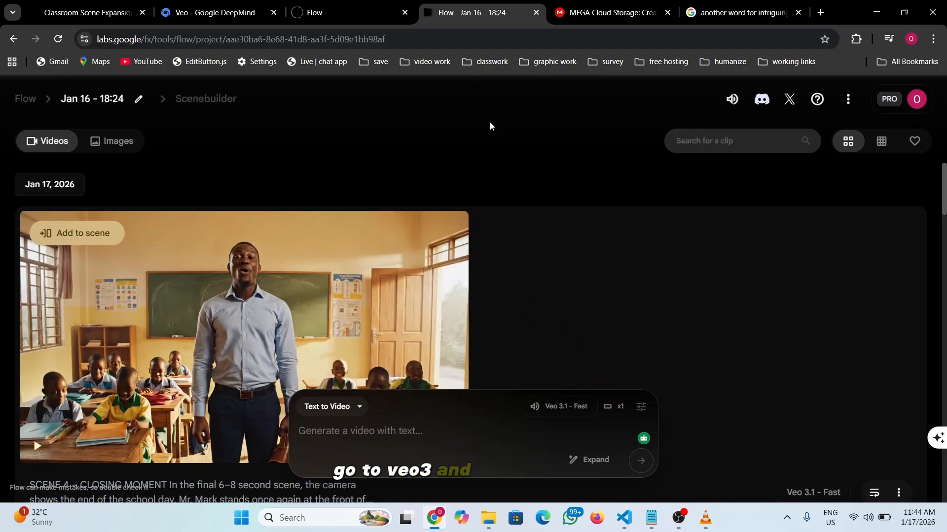
pyautogui.moveTo(333, 268)
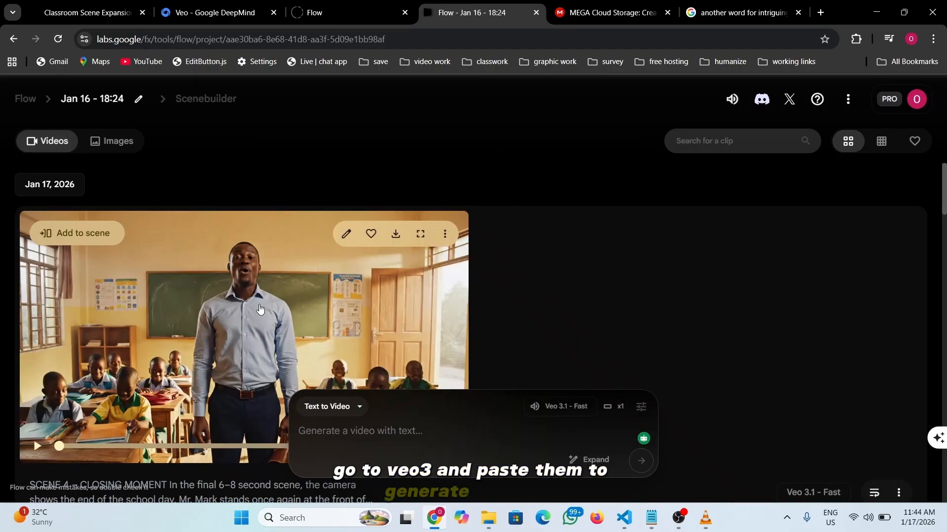
pyautogui.scroll(-7, 235, 312)
pyautogui.scroll(7, 235, 311)
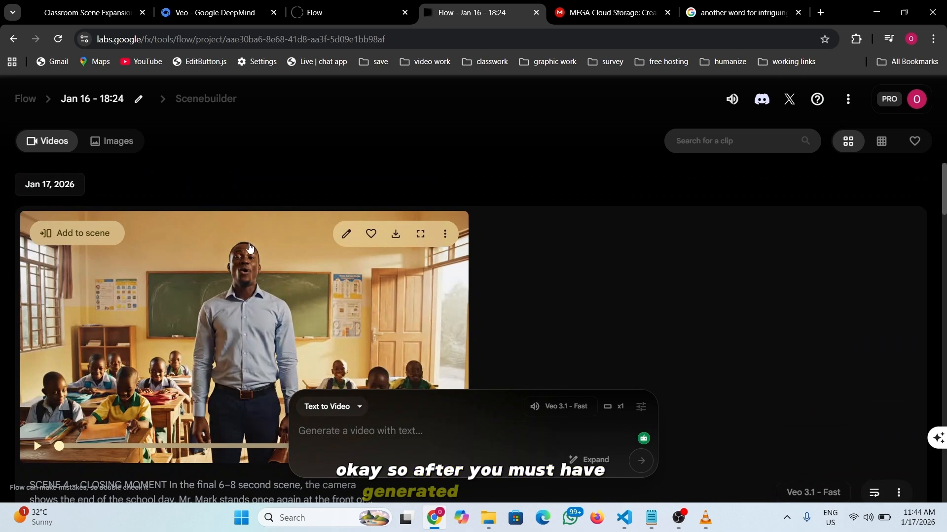
pyautogui.scroll(-7, 276, 295)
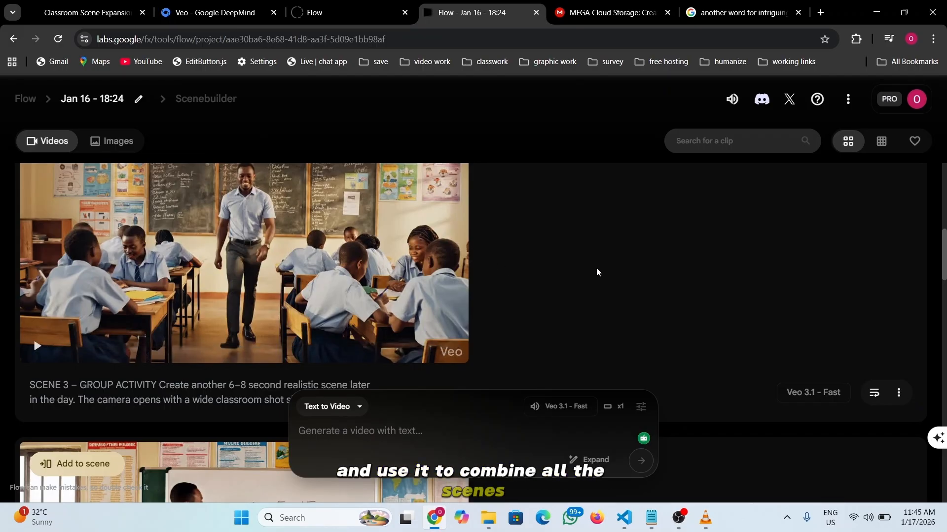
pyautogui.scroll(3, 583, 269)
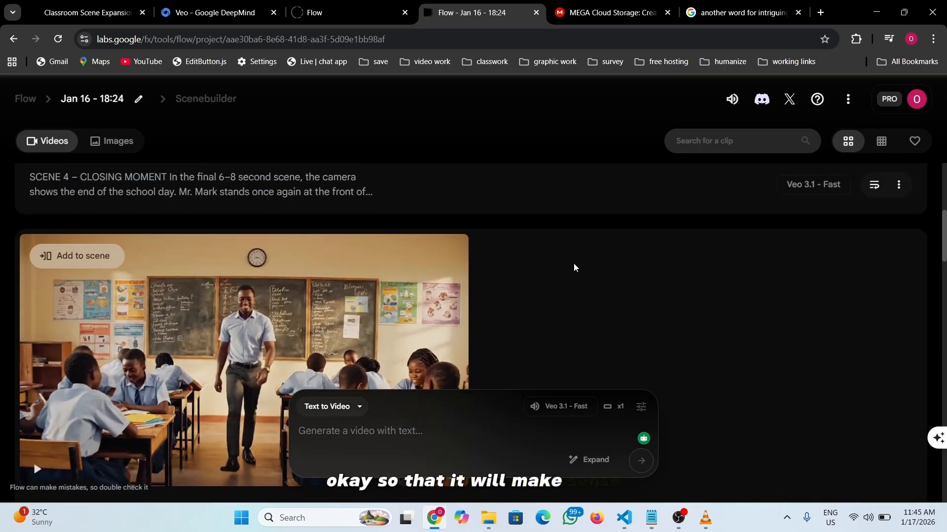
pyautogui.scroll(15, 458, 241)
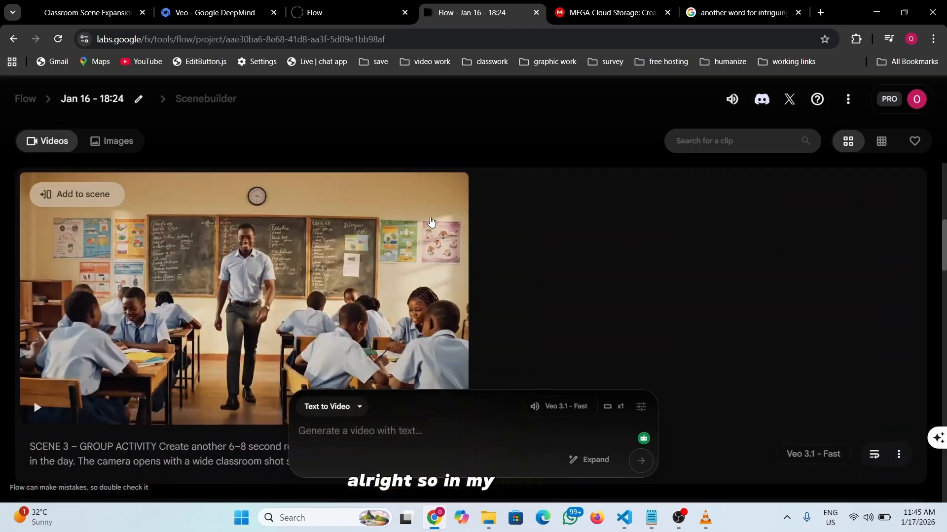
pyautogui.scroll(-5, 431, 221)
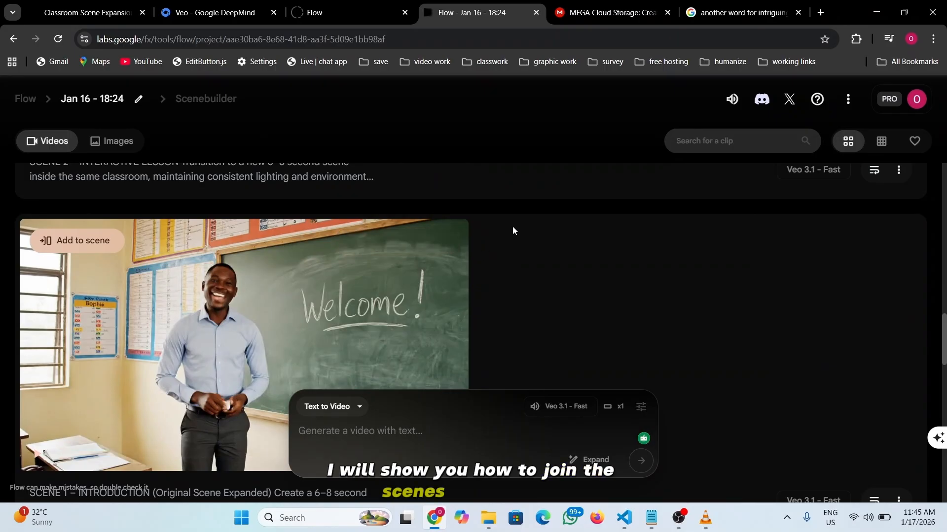
pyautogui.scroll(2, 513, 226)
pyautogui.scroll(6, 512, 230)
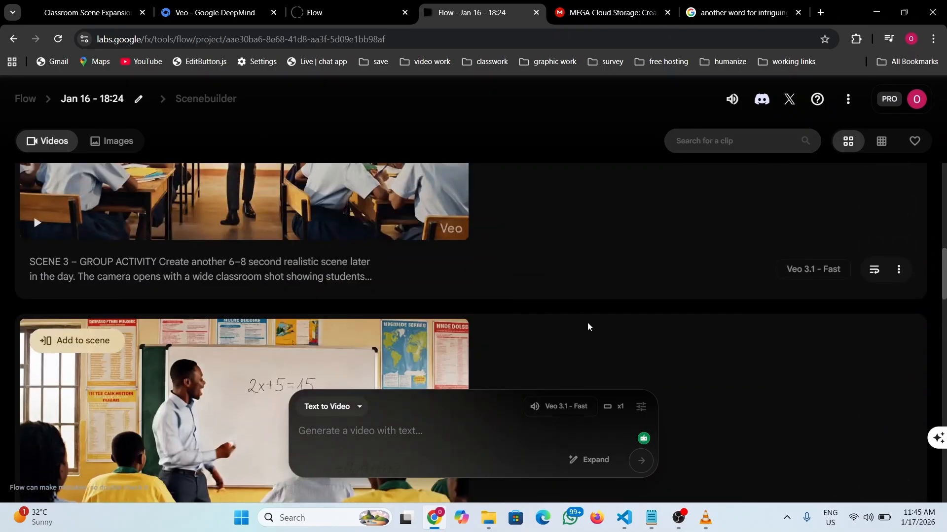